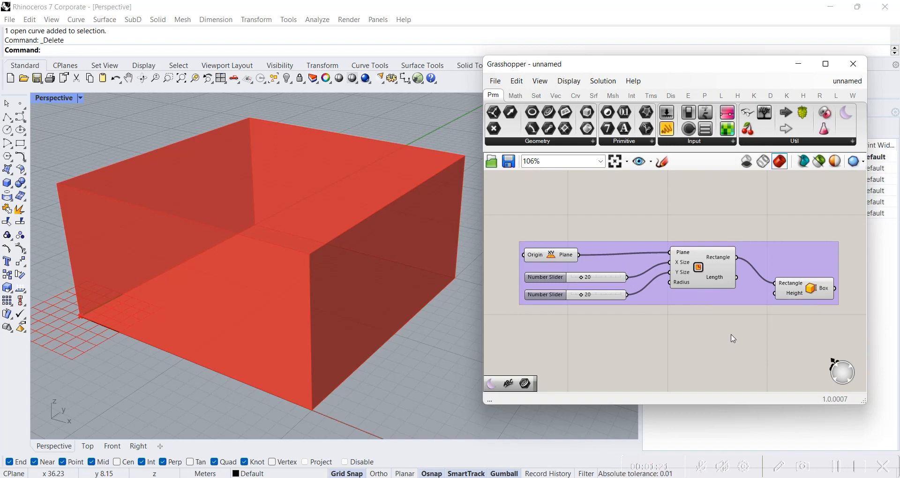
{"action": "left_click", "coordinate": [862, 466]}
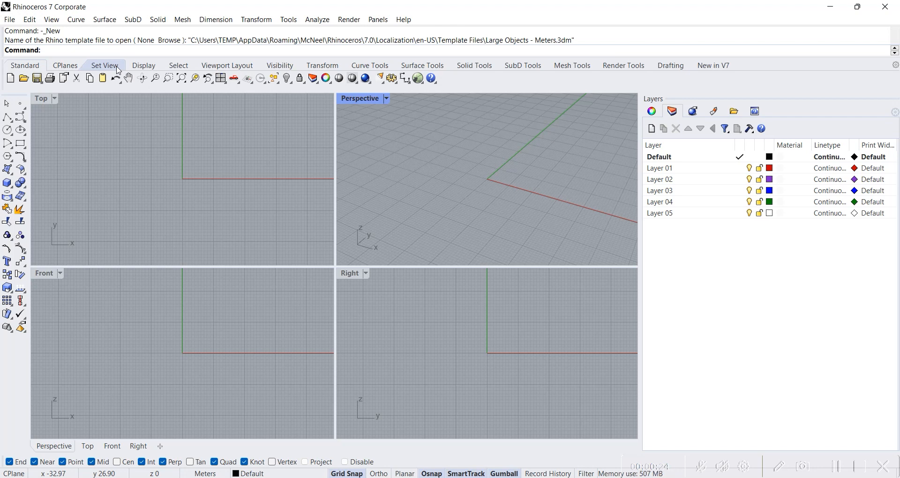
Step: Switch to the web browser and open the Grasshopper download page at grasshopper3d.com/page/download-1
{"action": "type", "text": "Grasshopper3d.com/page/download-1"}
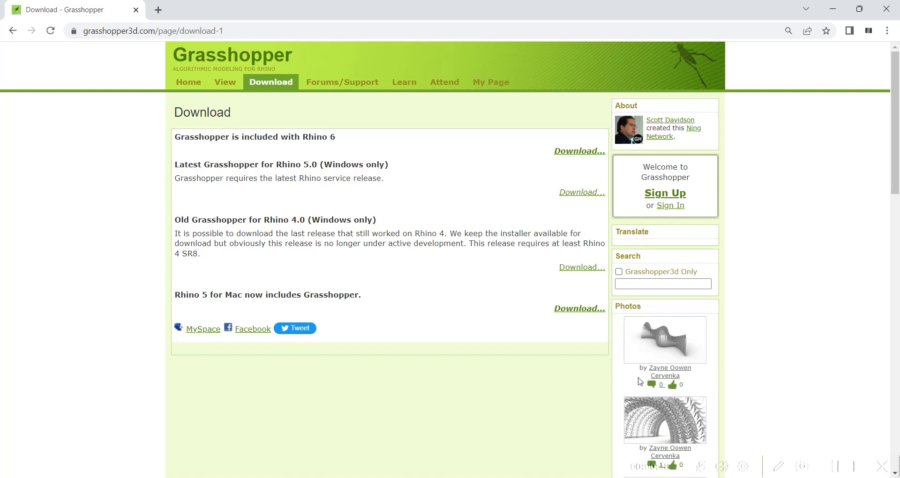
Step: Switch back to Rhinoceros and launch the Grasshopper plug-in with the Grasshopper command
{"action": "key", "text": "alt+Tab"}
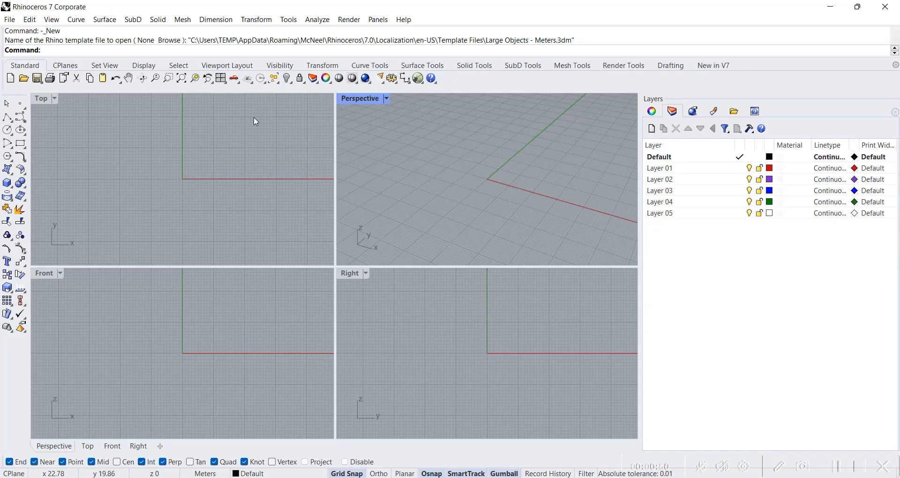
{"action": "type", "text": "Grassh"}
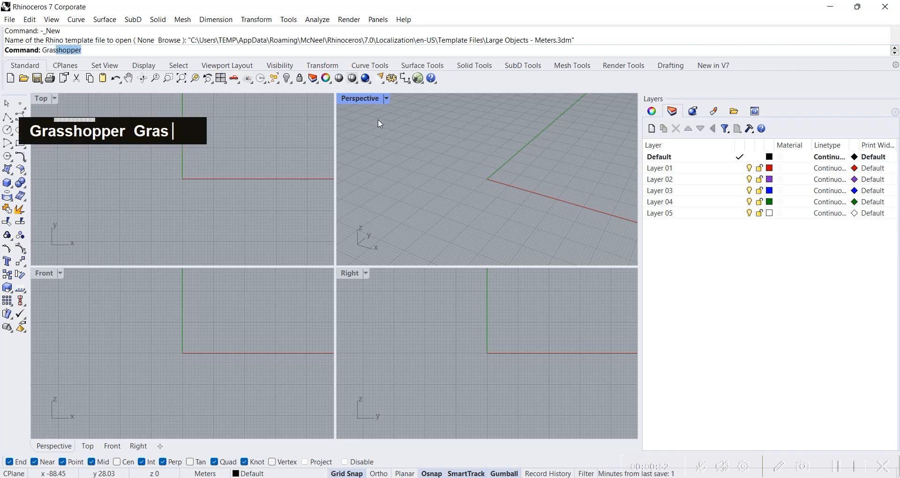
{"action": "type", "text": "oppe"}
{"action": "key", "text": "Return"}
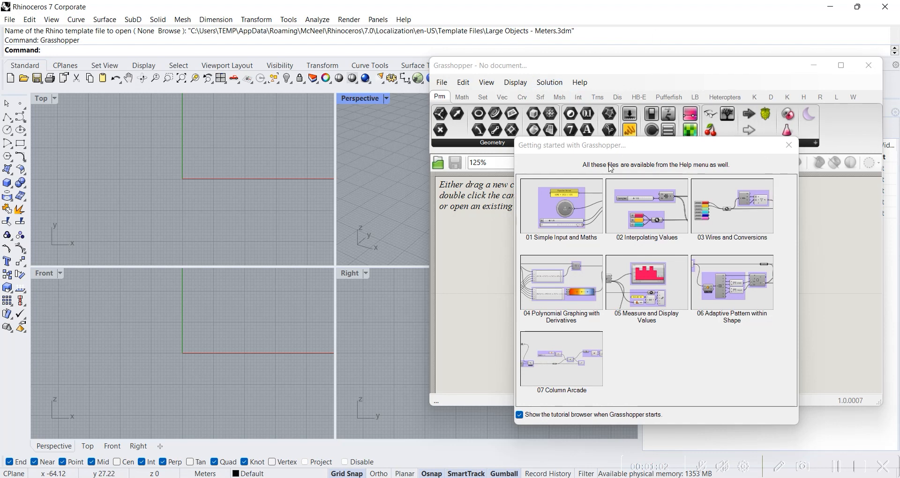
Step: Reposition the "Getting started with Grasshopper" window slightly and close it
{"action": "left_click", "coordinate": [690, 148]}
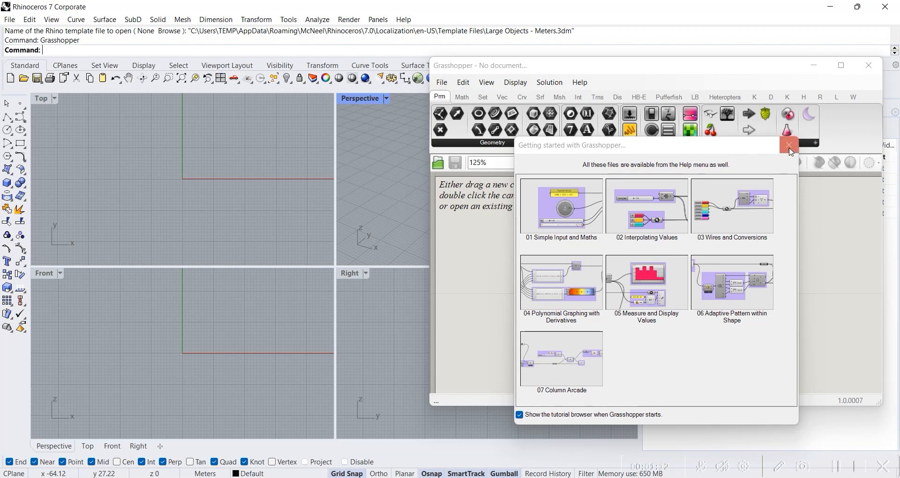
{"action": "left_click", "coordinate": [748, 154]}
{"action": "left_click_drag", "start_coordinate": [748, 154], "coordinate": [657, 150]}
{"action": "left_click_drag", "start_coordinate": [713, 145], "coordinate": [759, 152]}
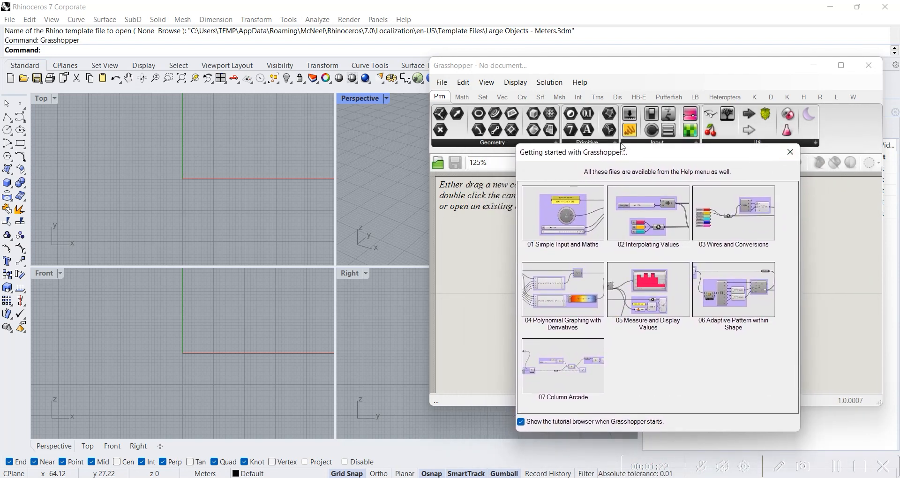
{"action": "left_click", "coordinate": [789, 153]}
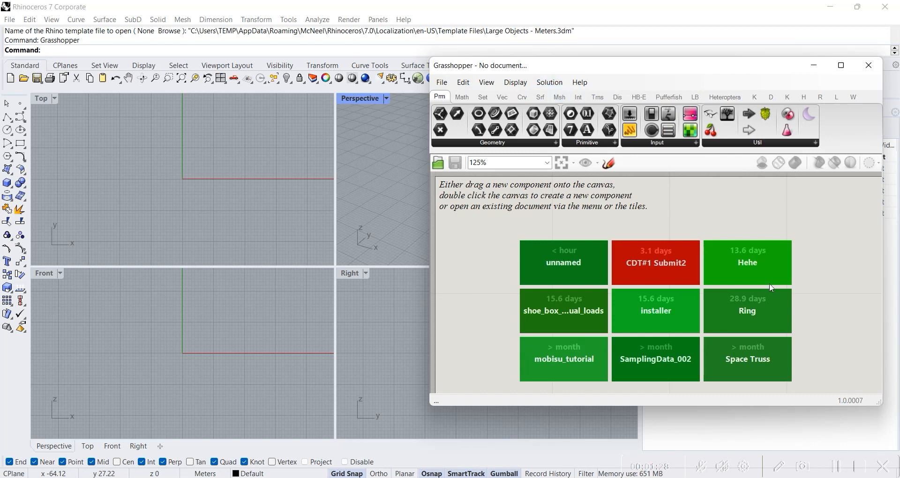
Step: Create a new Grasshopper document
{"action": "scroll", "coordinate": [614, 226], "scroll_direction": "down", "scroll_amount": 3}
{"action": "scroll", "coordinate": [615, 226], "scroll_direction": "down", "scroll_amount": 2}
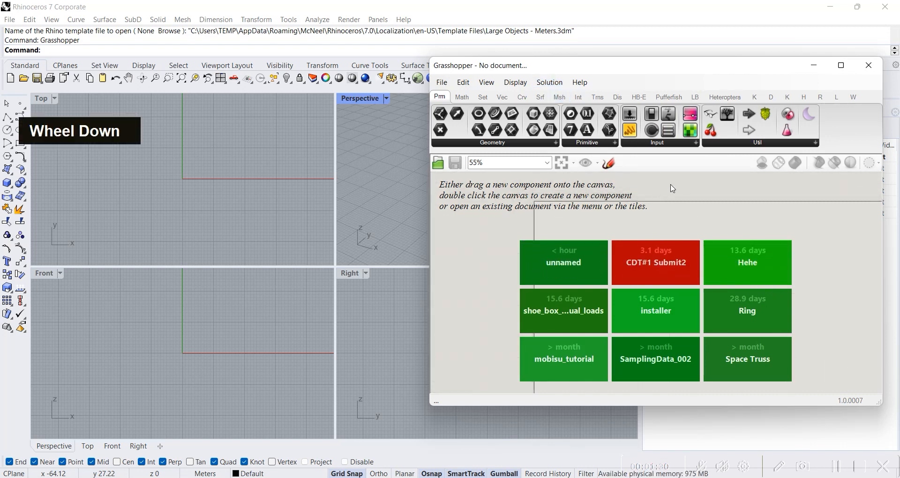
{"action": "mouse_move", "coordinate": [689, 195]}
{"action": "right_mouse_down"}
{"action": "mouse_move", "coordinate": [701, 195]}
{"action": "mouse_move", "coordinate": [679, 199]}
{"action": "right_mouse_up"}
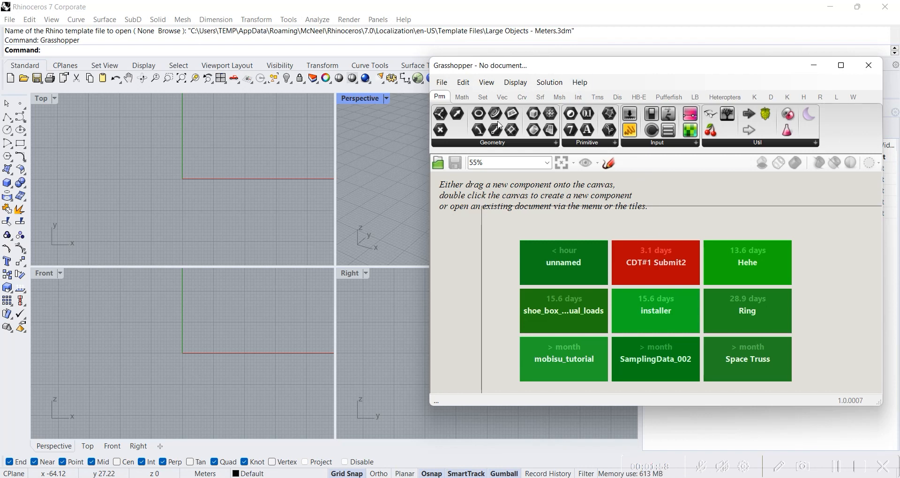
{"action": "left_click", "coordinate": [442, 83]}
{"action": "left_click", "coordinate": [442, 82]}
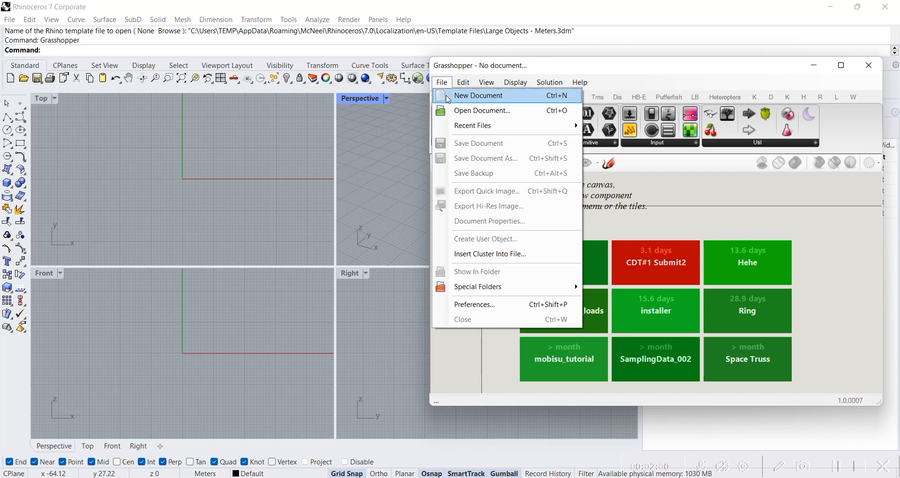
{"action": "left_click", "coordinate": [468, 95]}
Step: Inspect the file "unnamed" in the Open dialog with extra large icons and the preview pane, and leave without opening it
{"action": "left_click", "coordinate": [441, 82]}
{"action": "left_click", "coordinate": [469, 110]}
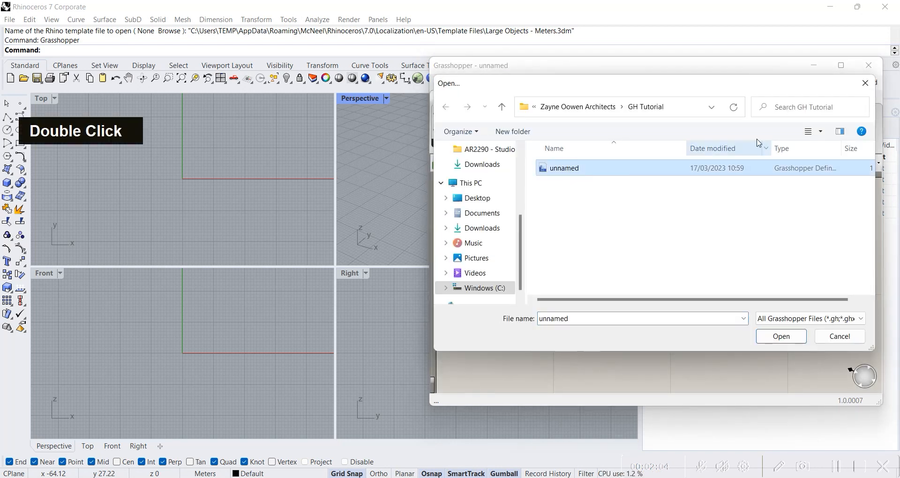
{"action": "left_click", "coordinate": [820, 132]}
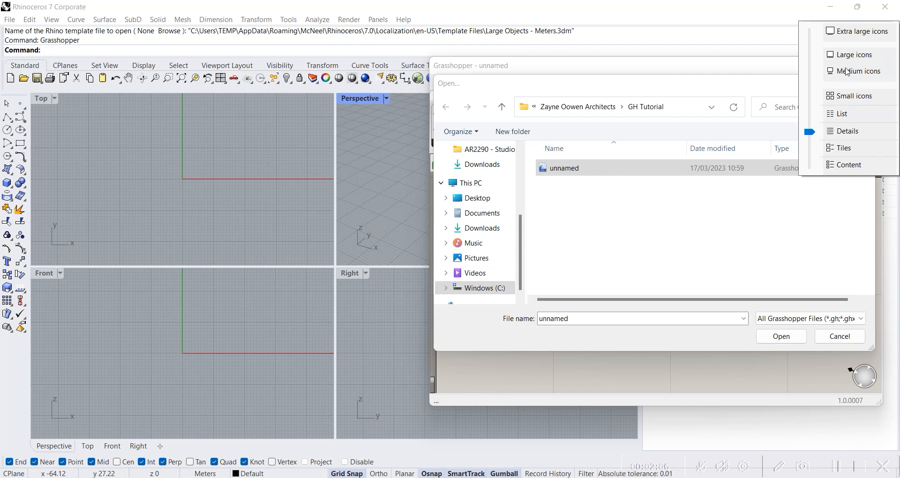
{"action": "left_click", "coordinate": [848, 34]}
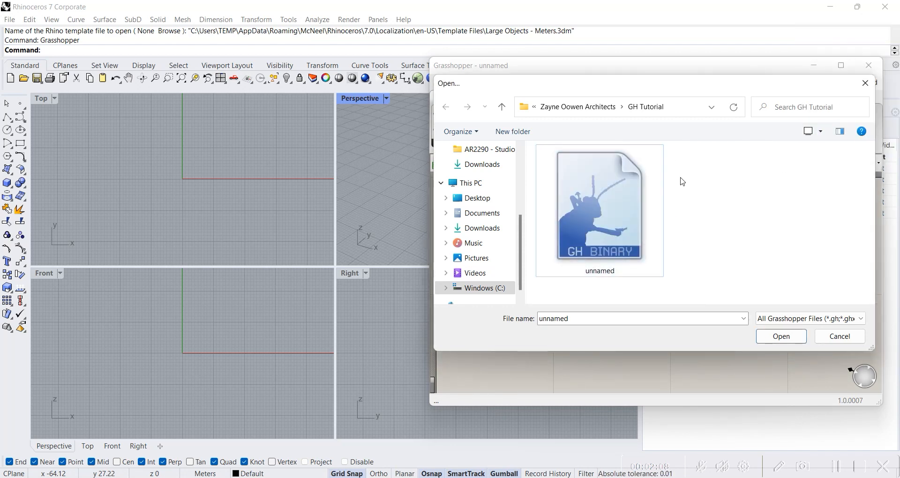
{"action": "left_click", "coordinate": [839, 132]}
{"action": "left_click", "coordinate": [705, 224]}
{"action": "left_click", "coordinate": [608, 202]}
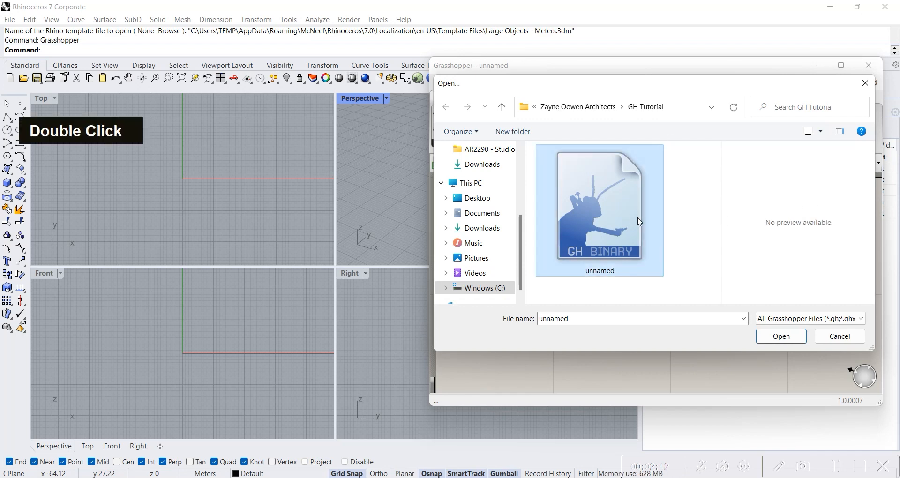
{"action": "left_click", "coordinate": [842, 338]}
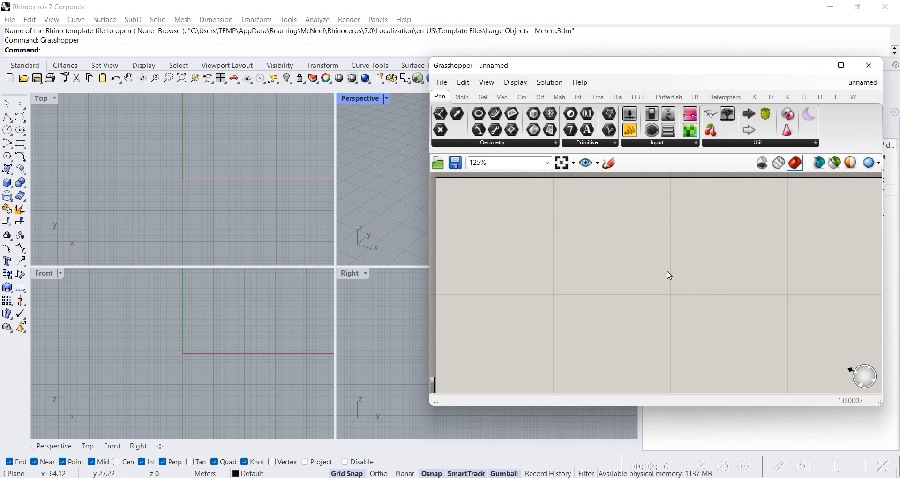
Step: Create another new, empty Grasshopper document
{"action": "scroll", "coordinate": [614, 225], "scroll_direction": "down", "scroll_amount": 3}
{"action": "right_click_drag", "start_coordinate": [614, 225], "coordinate": [594, 255]}
{"action": "left_click", "coordinate": [444, 85]}
{"action": "left_click", "coordinate": [461, 96]}
Step: Examine the empty canvas and its corner at different zoom levels
{"action": "scroll", "coordinate": [606, 296], "scroll_direction": "down", "scroll_amount": 5}
{"action": "right_click_drag", "start_coordinate": [615, 193], "coordinate": [625, 271]}
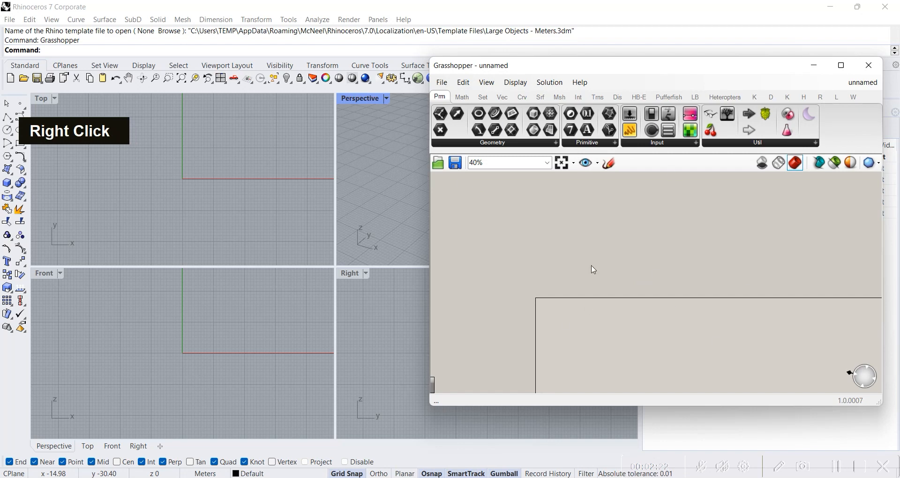
{"action": "scroll", "coordinate": [608, 264], "scroll_direction": "down", "scroll_amount": 1}
{"action": "scroll", "coordinate": [609, 272], "scroll_direction": "up", "scroll_amount": 4}
{"action": "right_click_drag", "start_coordinate": [611, 277], "coordinate": [618, 258]}
{"action": "scroll", "coordinate": [619, 257], "scroll_direction": "down", "scroll_amount": 2}
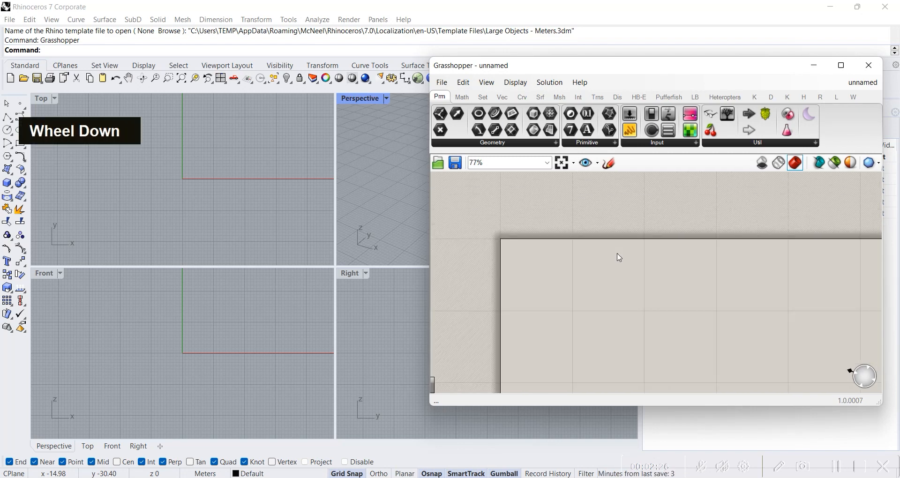
{"action": "right_click_drag", "start_coordinate": [701, 311], "coordinate": [669, 267]}
{"action": "scroll", "coordinate": [528, 208], "scroll_direction": "up", "scroll_amount": 3}
{"action": "scroll", "coordinate": [527, 207], "scroll_direction": "up", "scroll_amount": 1}
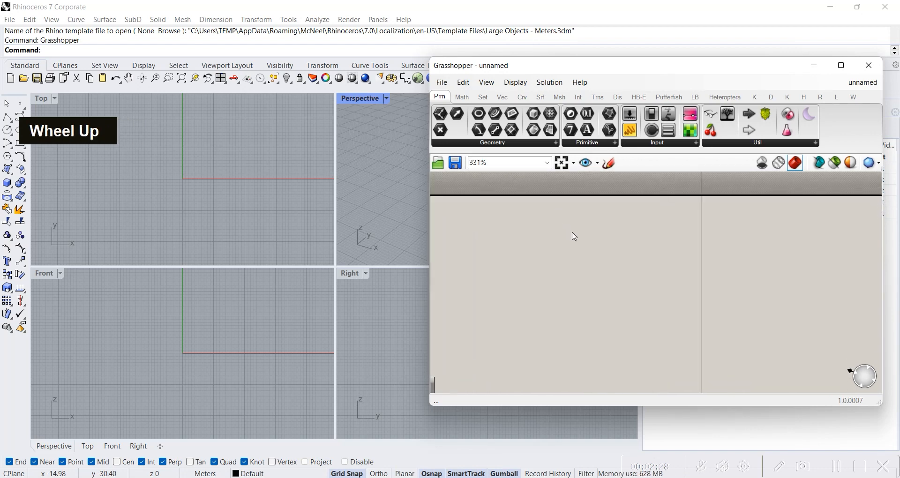
{"action": "scroll", "coordinate": [572, 233], "scroll_direction": "down", "scroll_amount": 2}
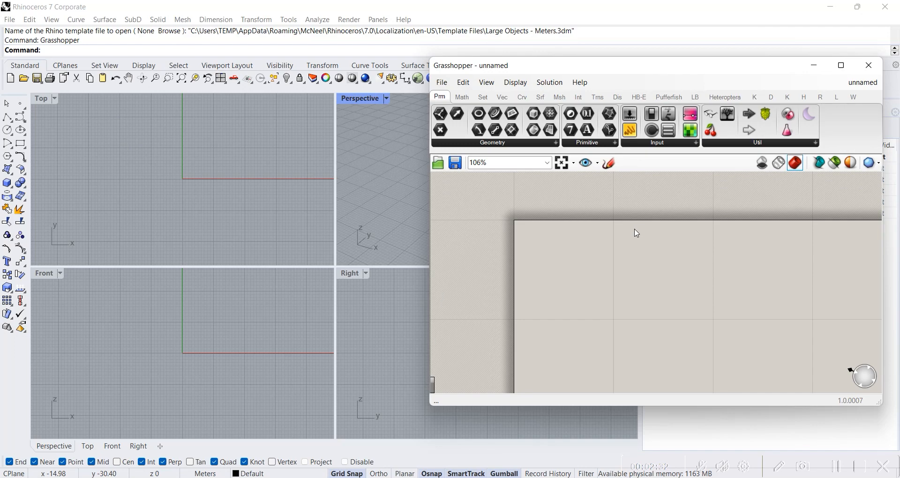
Step: Look through the Grasshopper menu commands and the Sets, Vector, Curve and Surface component categories
{"action": "left_click", "coordinate": [441, 83]}
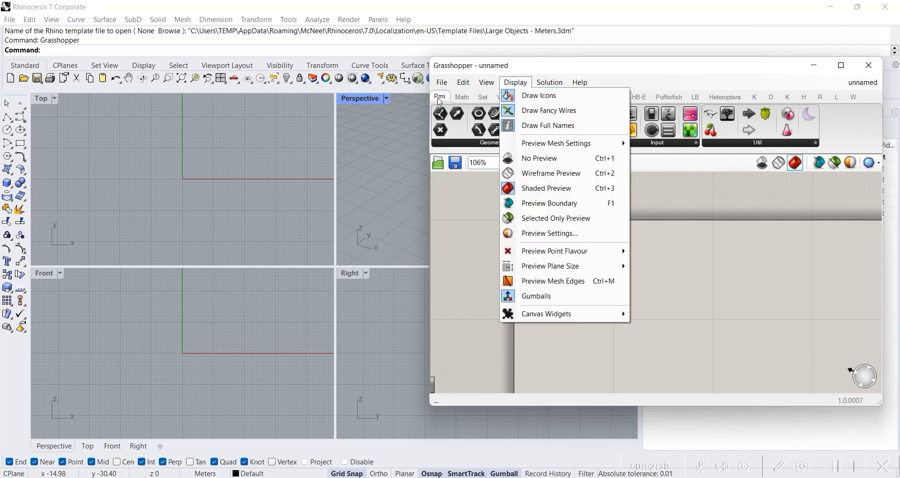
{"action": "left_click", "coordinate": [482, 97]}
{"action": "left_click", "coordinate": [502, 97]}
{"action": "left_click", "coordinate": [522, 97]}
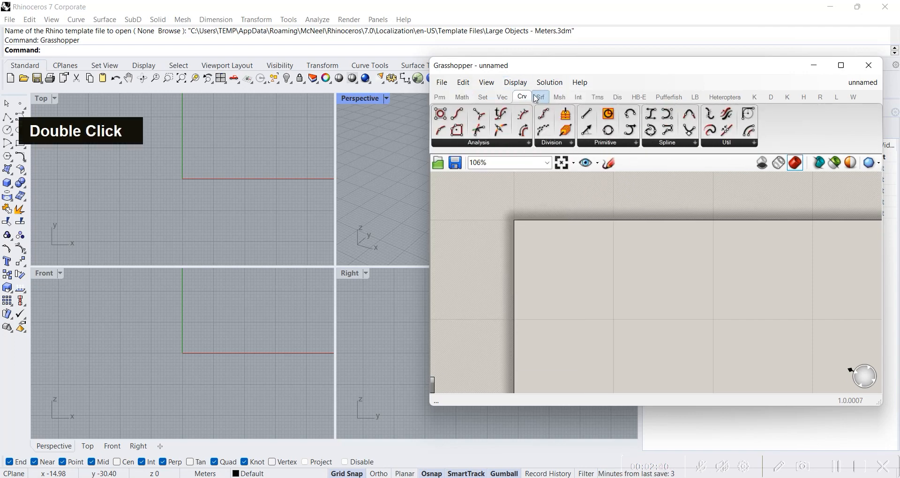
{"action": "left_click", "coordinate": [539, 97]}
Step: Examine the complete Geometry, Primitive, Input and Util component lists of the Params category
{"action": "left_click", "coordinate": [443, 98]}
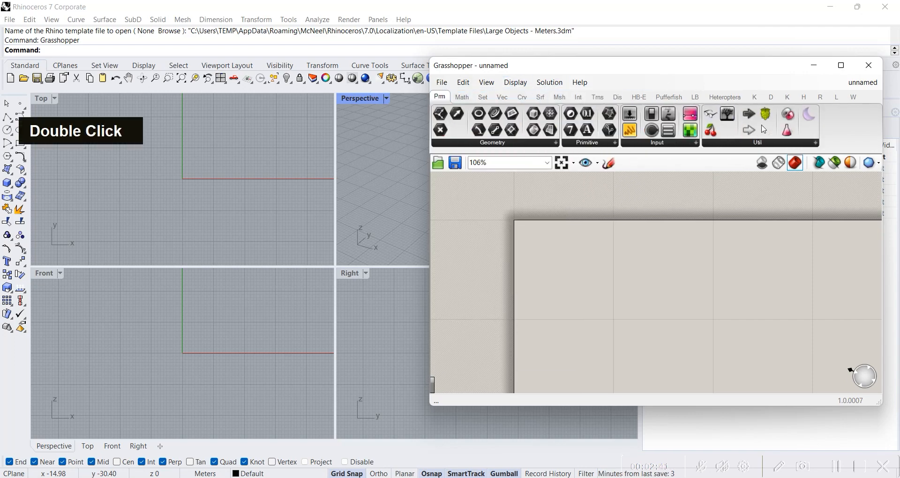
{"action": "left_click", "coordinate": [524, 143]}
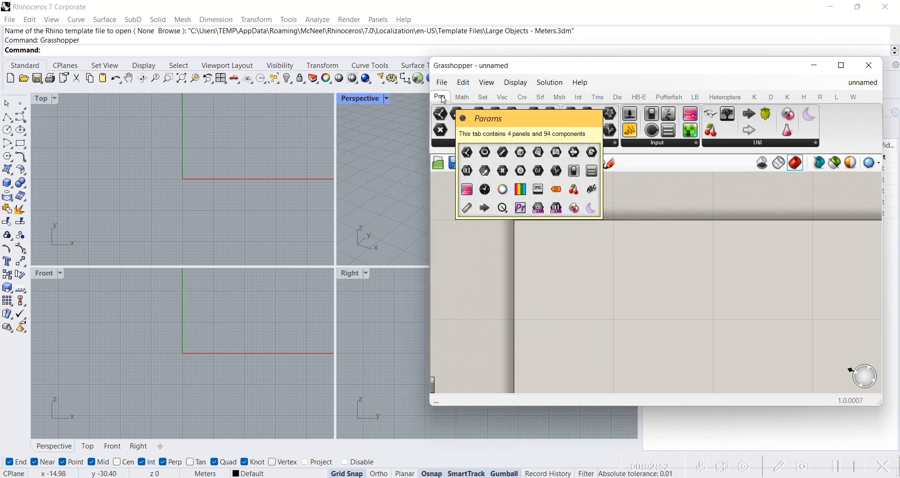
{"action": "left_click", "coordinate": [490, 143]}
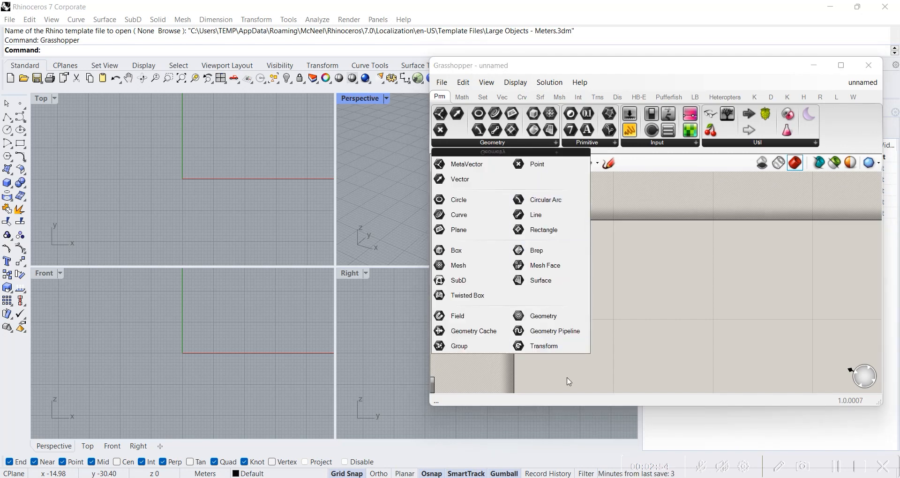
{"action": "left_click", "coordinate": [613, 142]}
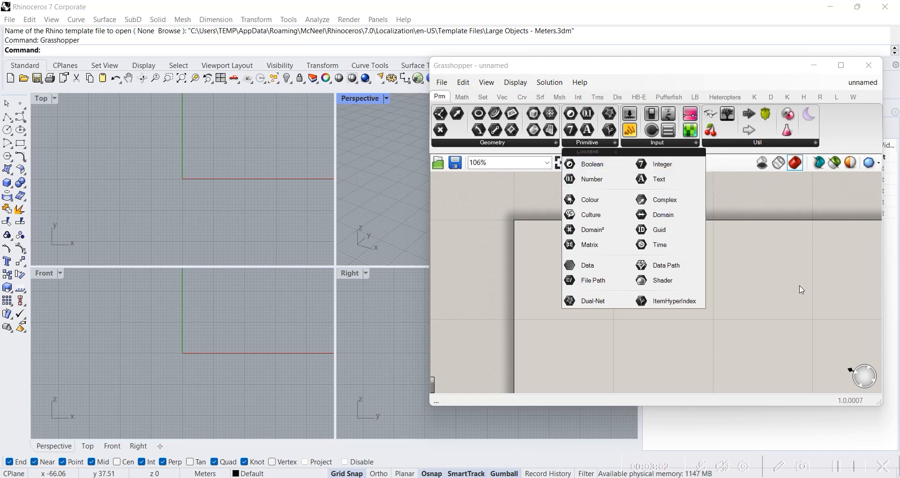
{"action": "left_click", "coordinate": [683, 142]}
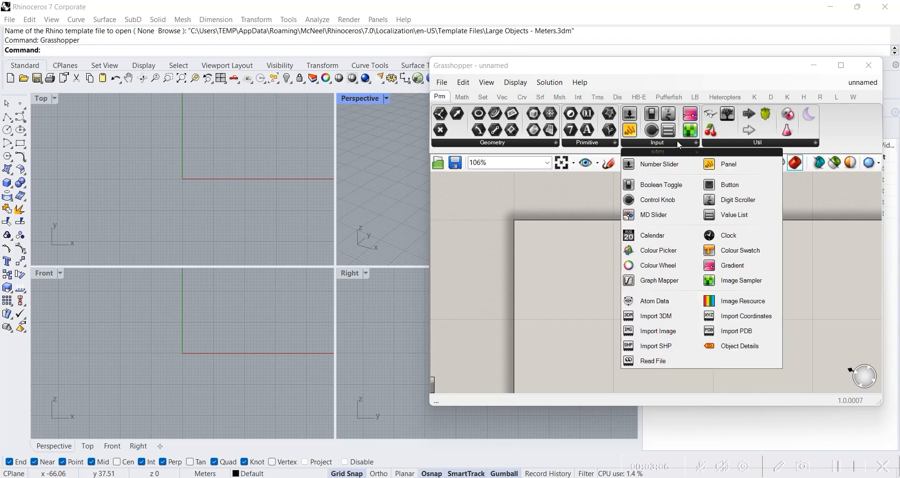
{"action": "left_click", "coordinate": [757, 141]}
Step: Place a Moonlight component from the Util group on the canvas near its corner
{"action": "scroll", "coordinate": [548, 243], "scroll_direction": "up", "scroll_amount": 2}
{"action": "right_click_drag", "start_coordinate": [546, 241], "coordinate": [573, 253]}
{"action": "scroll", "coordinate": [546, 281], "scroll_direction": "up", "scroll_amount": 2}
{"action": "right_click_drag", "start_coordinate": [546, 281], "coordinate": [594, 231]}
{"action": "scroll", "coordinate": [572, 251], "scroll_direction": "down", "scroll_amount": 4}
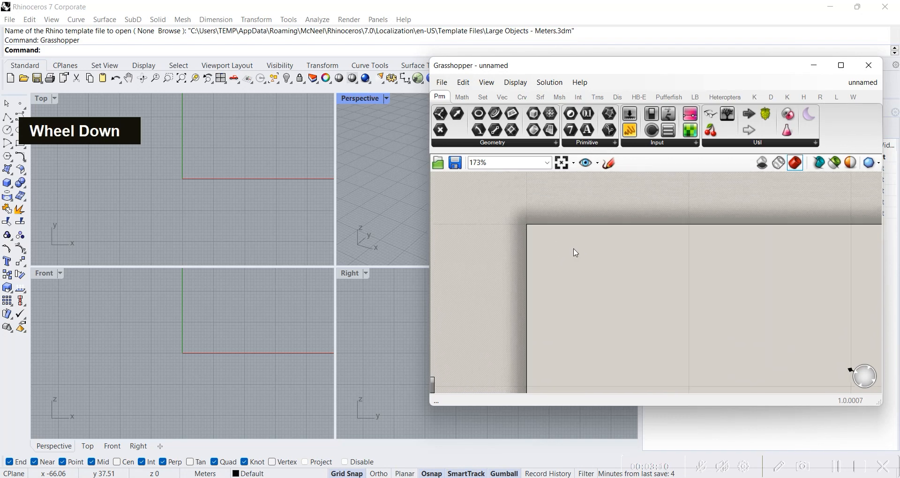
{"action": "left_click_drag", "start_coordinate": [649, 238], "coordinate": [605, 279]}
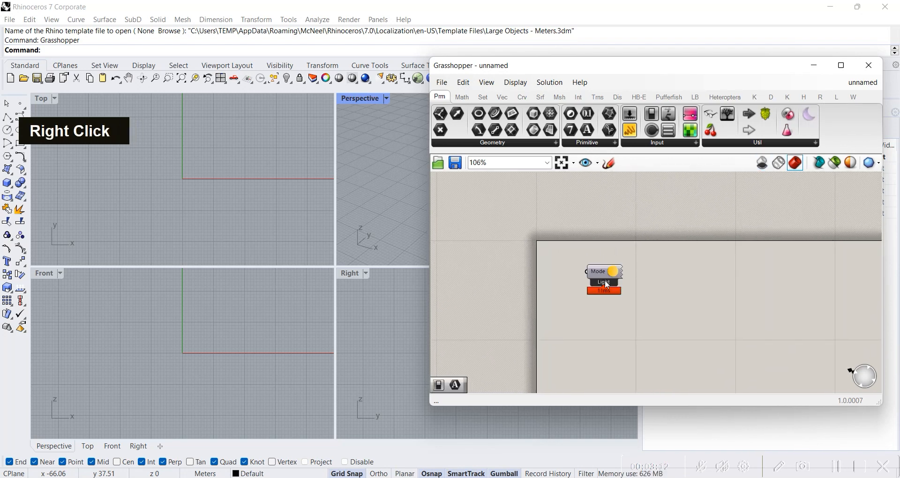
Step: Examine the Moonlight component on the canvas at different zoom levels
{"action": "scroll", "coordinate": [599, 271], "scroll_direction": "up", "scroll_amount": 4}
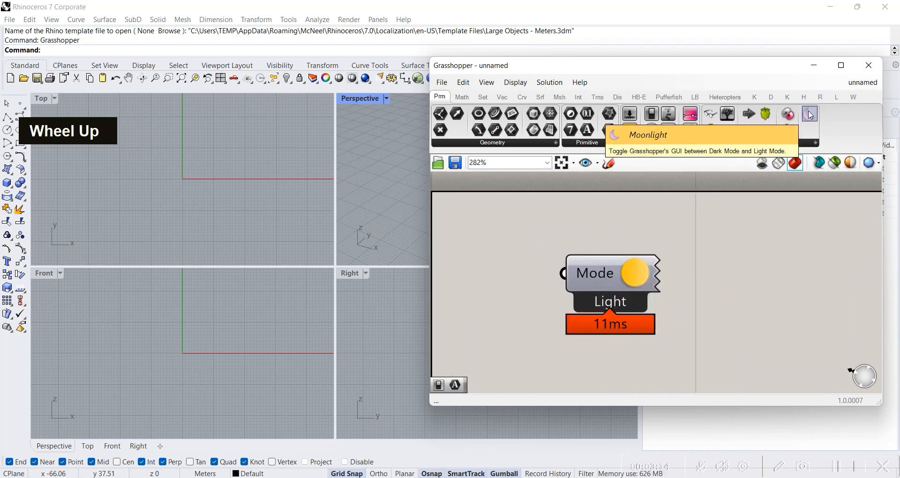
{"action": "scroll", "coordinate": [762, 228], "scroll_direction": "down", "scroll_amount": 5}
{"action": "right_click_drag", "start_coordinate": [763, 243], "coordinate": [709, 260]}
{"action": "scroll", "coordinate": [636, 276], "scroll_direction": "up", "scroll_amount": 5}
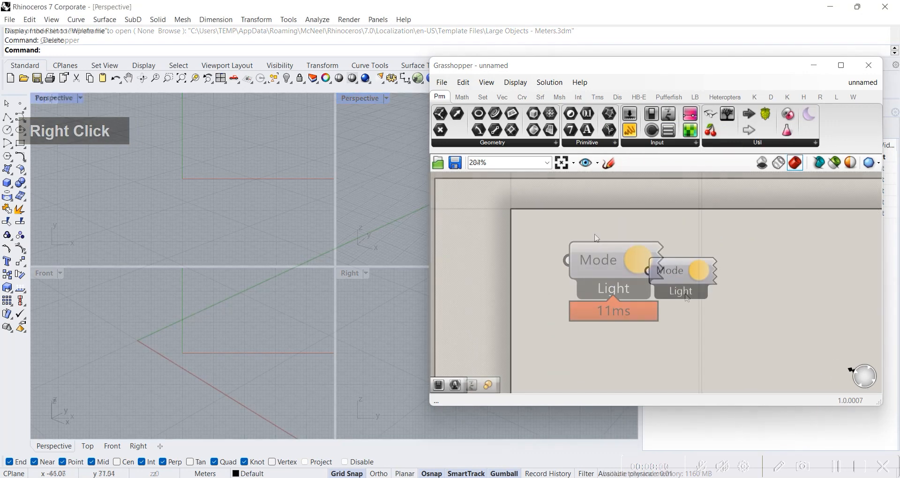
{"action": "scroll", "coordinate": [656, 253], "scroll_direction": "down", "scroll_amount": 5}
{"action": "right_click_drag", "start_coordinate": [675, 220], "coordinate": [659, 268]}
{"action": "scroll", "coordinate": [675, 295], "scroll_direction": "up", "scroll_amount": 2}
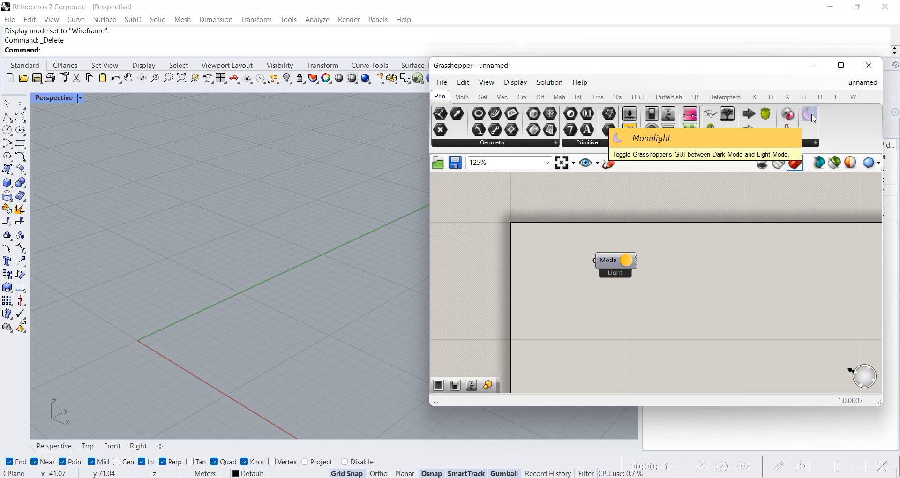
Step: Move the Moonlight component a short distance up and to the right on the canvas and deselect it
{"action": "scroll", "coordinate": [567, 277], "scroll_direction": "up", "scroll_amount": 3}
{"action": "left_click", "coordinate": [637, 250]}
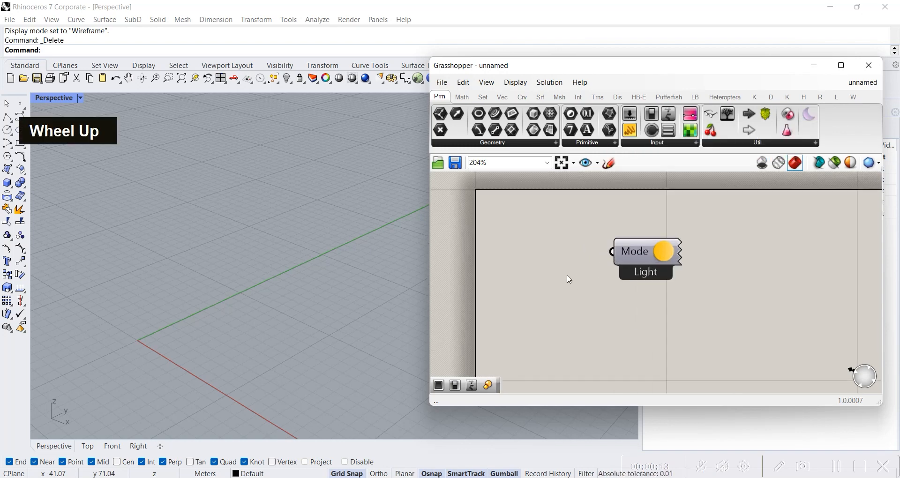
{"action": "left_click_drag", "start_coordinate": [638, 250], "coordinate": [681, 232]}
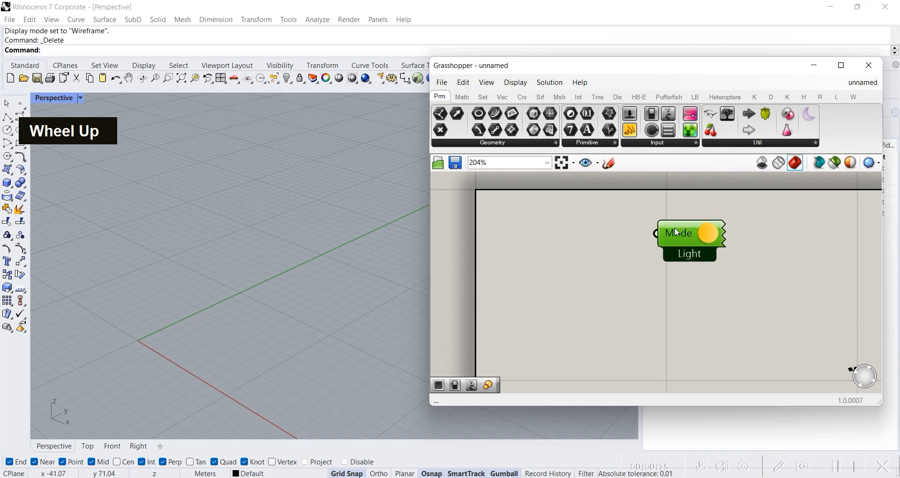
{"action": "left_click", "coordinate": [634, 271]}
Step: Select the Moonlight component twice with a selection window around it, clearing the selection each time
{"action": "left_click_drag", "start_coordinate": [631, 201], "coordinate": [800, 293]}
{"action": "left_click", "coordinate": [698, 335]}
{"action": "left_click_drag", "start_coordinate": [622, 190], "coordinate": [781, 317]}
{"action": "left_click", "coordinate": [623, 258]}
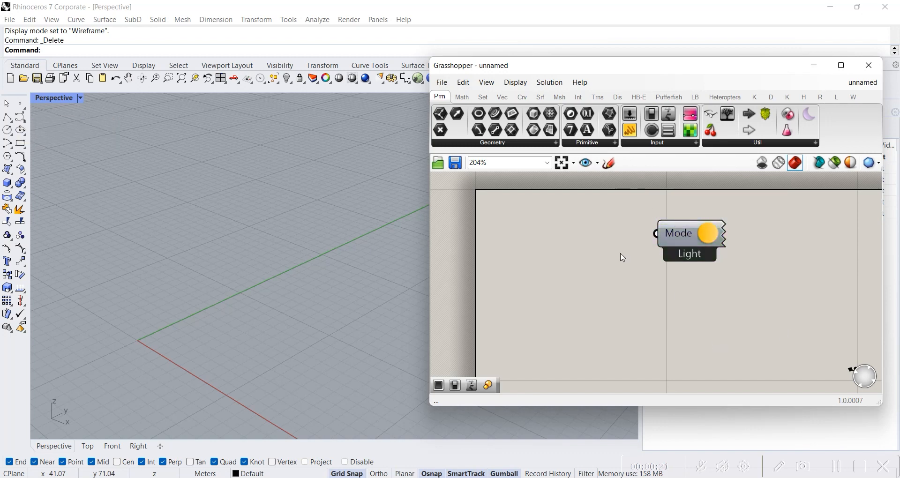
{"action": "scroll", "coordinate": [601, 233], "scroll_direction": "down", "scroll_amount": 4}
{"action": "scroll", "coordinate": [617, 249], "scroll_direction": "up", "scroll_amount": 4}
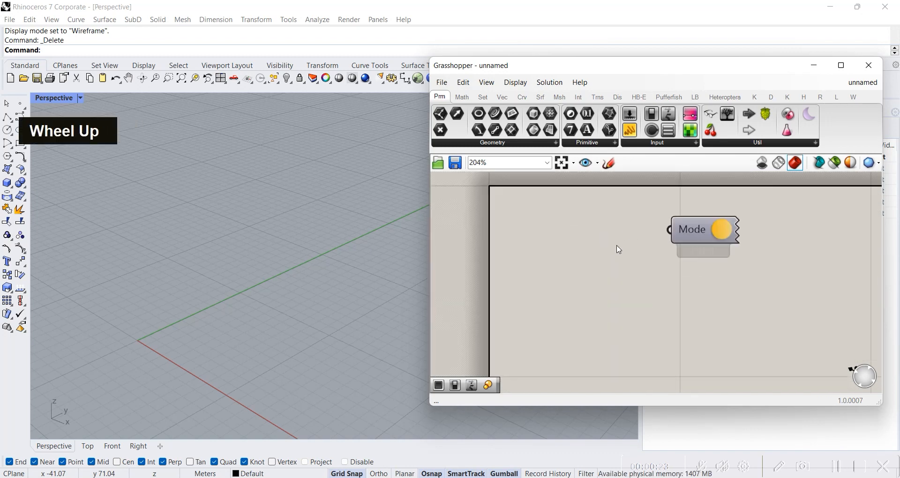
{"action": "right_click_drag", "start_coordinate": [632, 218], "coordinate": [630, 261]}
{"action": "scroll", "coordinate": [626, 225], "scroll_direction": "down", "scroll_amount": 2}
{"action": "double_click", "coordinate": [628, 313]}
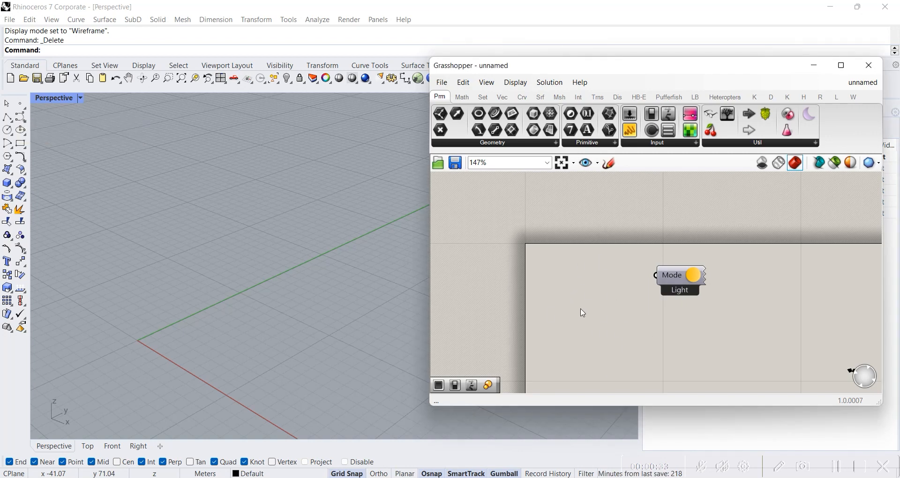
{"action": "double_click", "coordinate": [567, 295]}
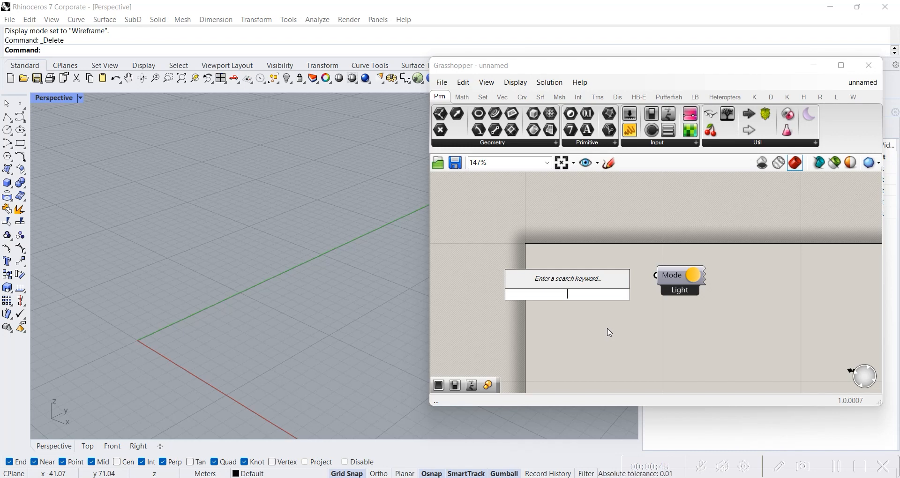
{"action": "double_click", "coordinate": [602, 313]}
Step: Search the canvas components for "butt", add a Button, and position it beside the input side of the Moonlight component
{"action": "double_click", "coordinate": [580, 294]}
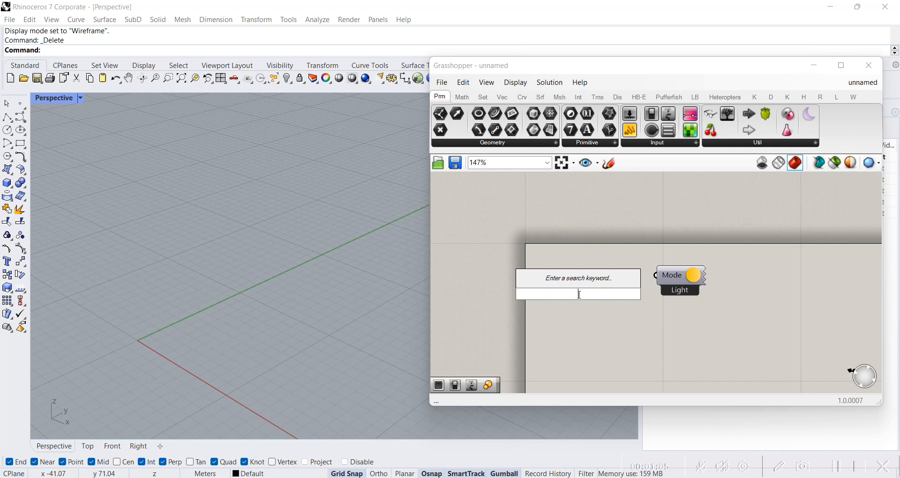
{"action": "type", "text": "butt"}
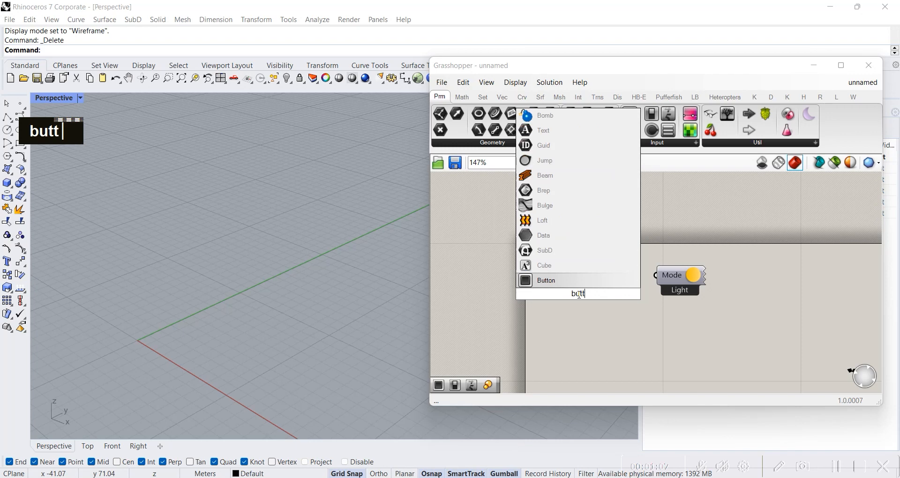
{"action": "key", "text": "Return"}
{"action": "left_click_drag", "start_coordinate": [583, 301], "coordinate": [584, 281]}
Step: Search the canvas components for "boole", add a Boolean Toggle, and position it directly below the Button
{"action": "double_click", "coordinate": [571, 314]}
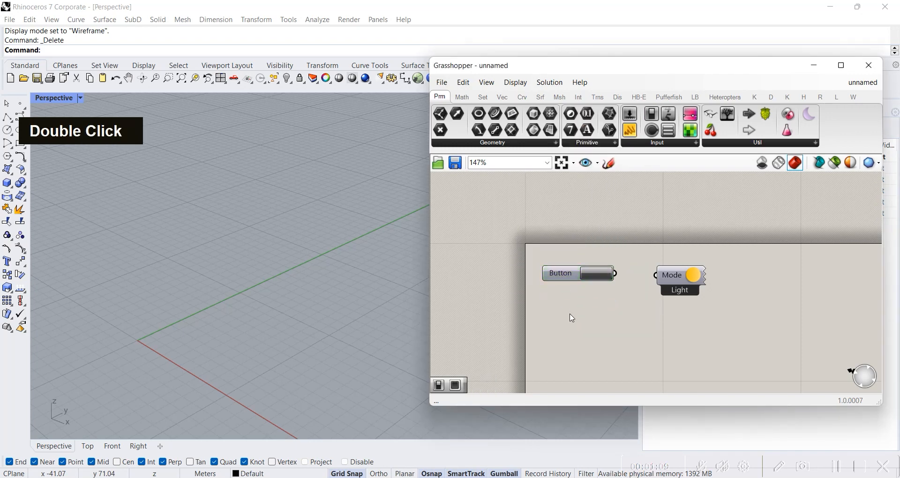
{"action": "type", "text": "booe"}
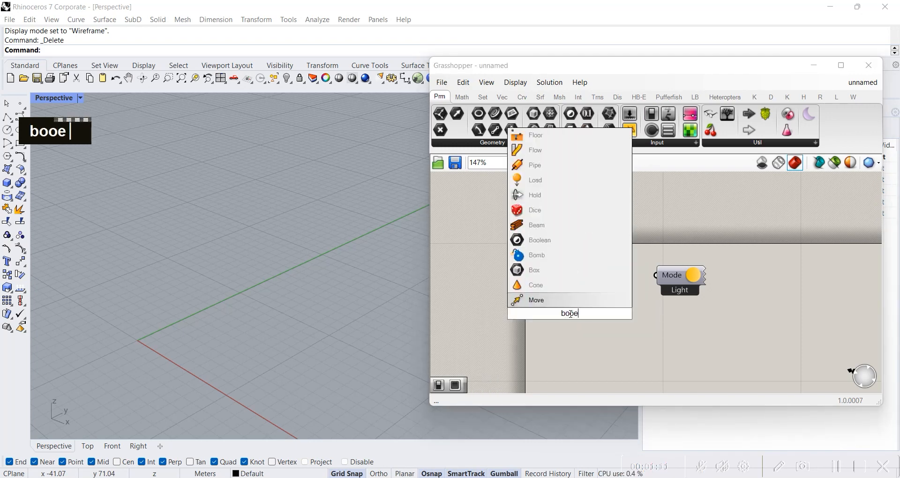
{"action": "key", "text": "BackSpace"}
{"action": "type", "text": "le"}
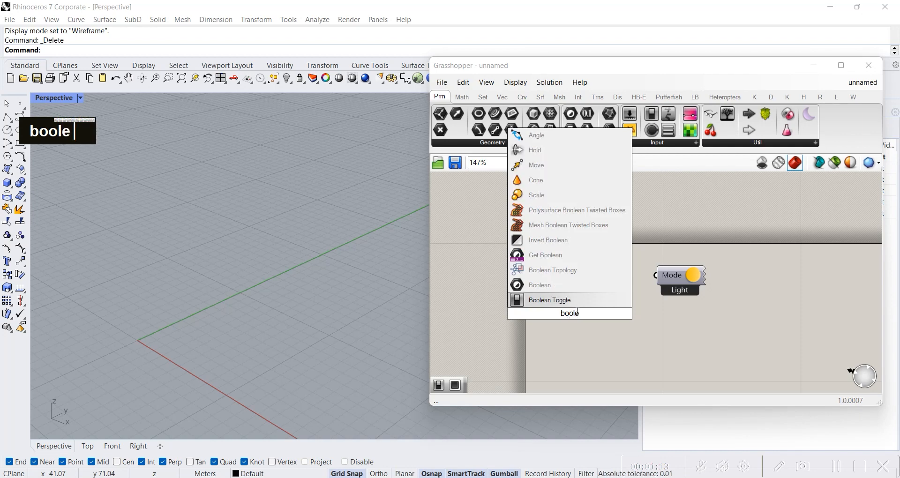
{"action": "key", "text": "Return"}
{"action": "left_click_drag", "start_coordinate": [561, 310], "coordinate": [561, 294]}
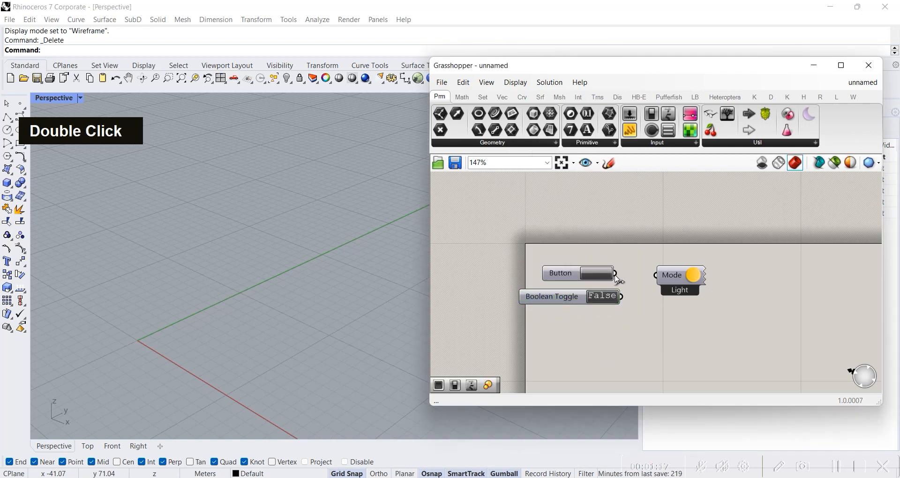
Step: Move the Button slightly toward the Moonlight component and wire its output to the Mode input
{"action": "left_click_drag", "start_coordinate": [571, 278], "coordinate": [580, 280]}
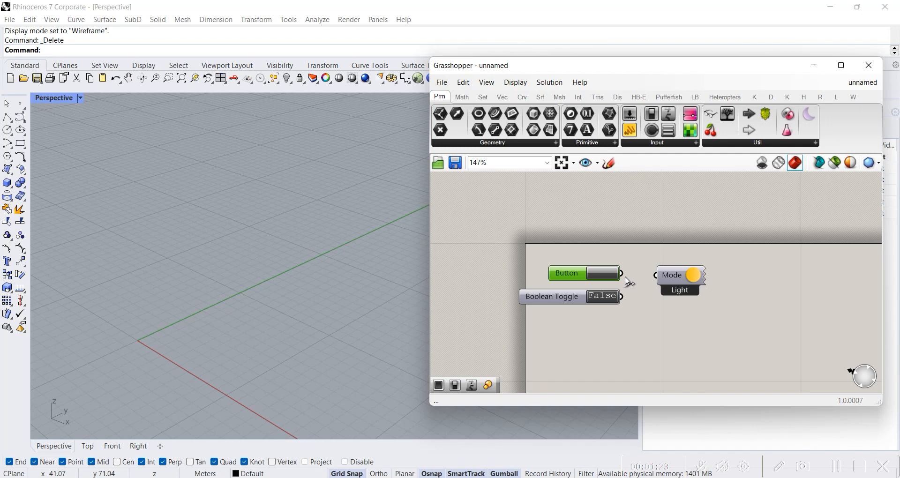
{"action": "left_click_drag", "start_coordinate": [622, 274], "coordinate": [656, 276]}
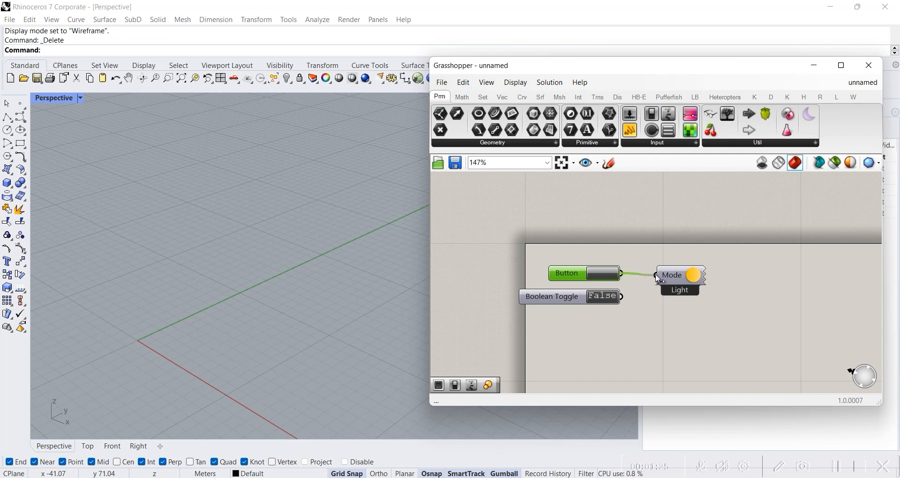
{"action": "left_click", "coordinate": [669, 320]}
Step: Test the Button by switching the canvas to dark mode and back, and move the Moonlight component closer to it
{"action": "double_click", "coordinate": [607, 280]}
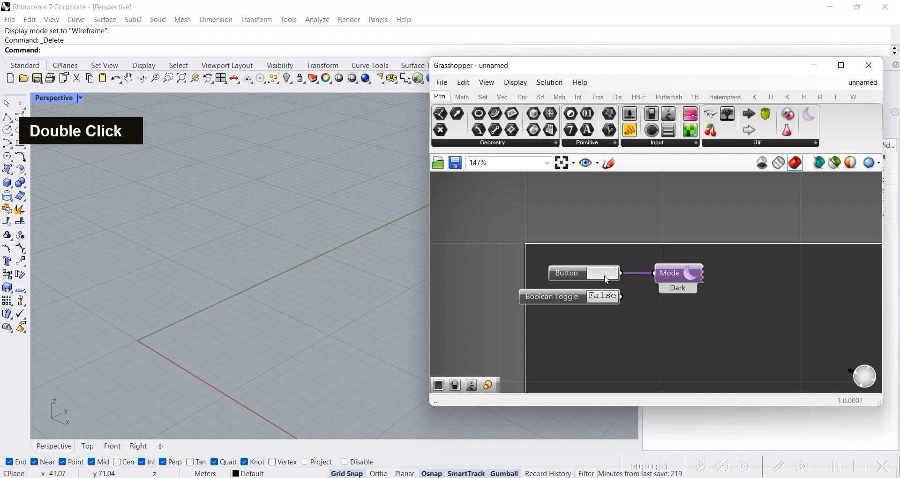
{"action": "left_click", "coordinate": [606, 280]}
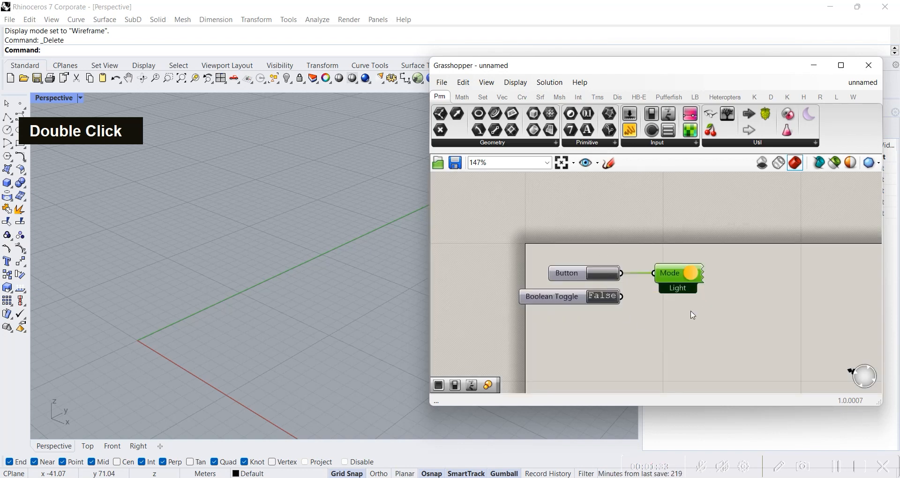
{"action": "left_click_drag", "start_coordinate": [673, 281], "coordinate": [658, 277]}
{"action": "left_click", "coordinate": [655, 311]}
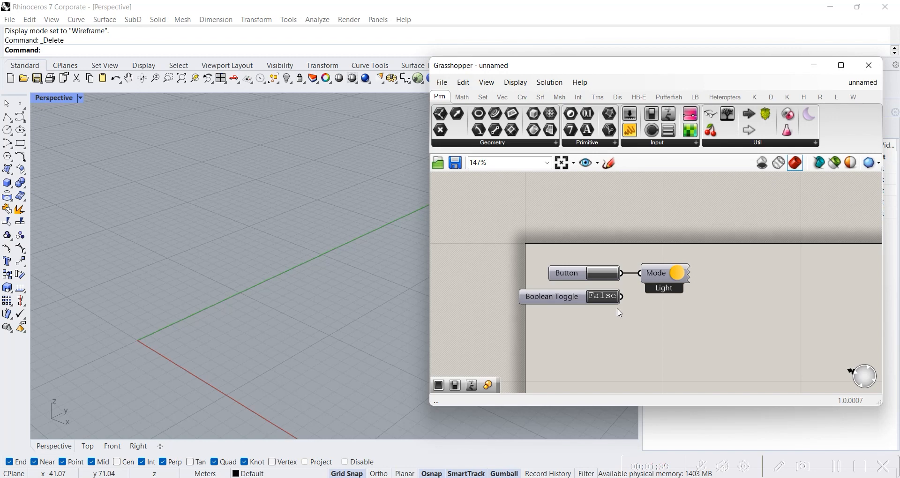
Step: Move the Moonlight component slightly away from the Button and disconnect the Button's wire from its Mode input
{"action": "right_click", "coordinate": [644, 272]}
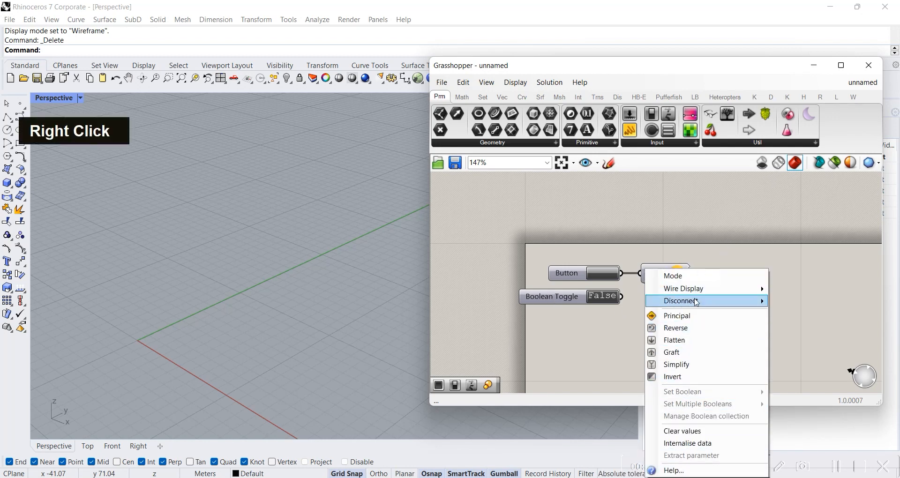
{"action": "left_click", "coordinate": [706, 233]}
{"action": "mouse_move", "coordinate": [656, 273]}
{"action": "left_mouse_down"}
{"action": "mouse_move", "coordinate": [686, 273]}
{"action": "mouse_move", "coordinate": [665, 274]}
{"action": "left_mouse_up"}
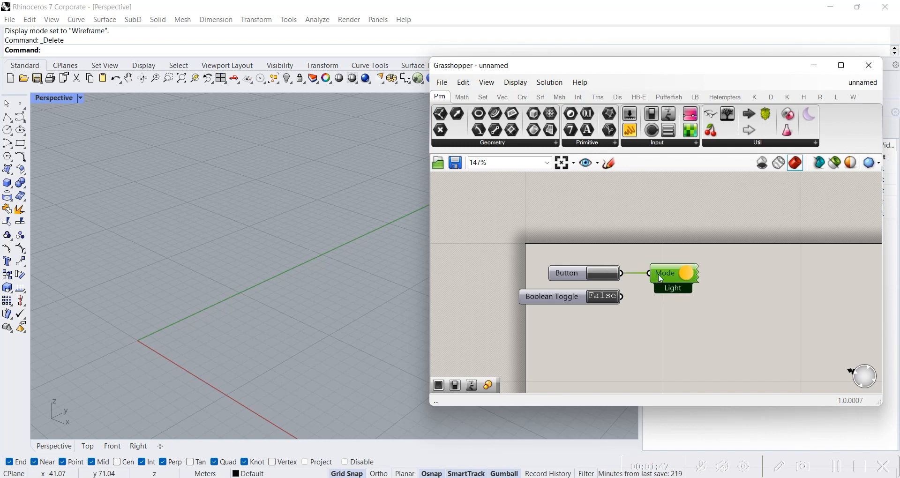
{"action": "right_click", "coordinate": [658, 274]}
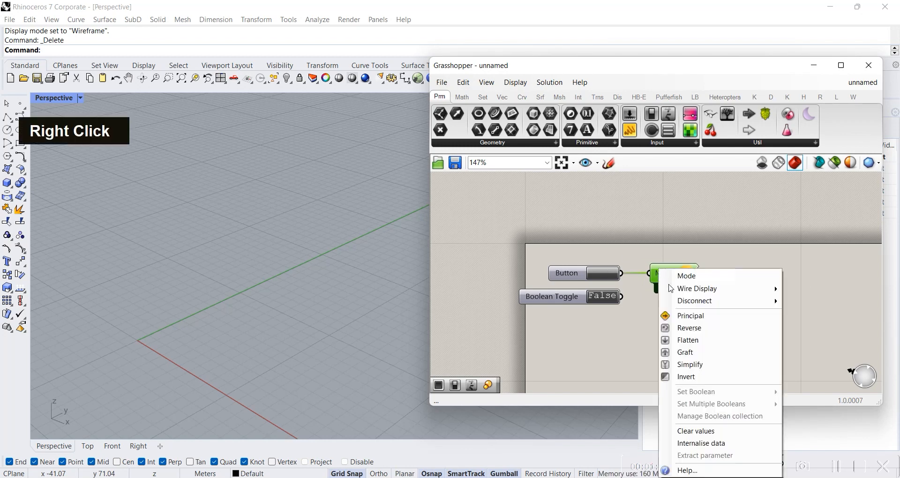
{"action": "mouse_move", "coordinate": [680, 303]}
{"action": "left_click", "coordinate": [810, 303]}
Step: Wire the Boolean Toggle's output to the Moonlight Mode input and set the toggle to True
{"action": "mouse_move", "coordinate": [623, 298]}
{"action": "left_mouse_down"}
{"action": "mouse_move", "coordinate": [643, 323]}
{"action": "mouse_move", "coordinate": [627, 303]}
{"action": "left_mouse_up"}
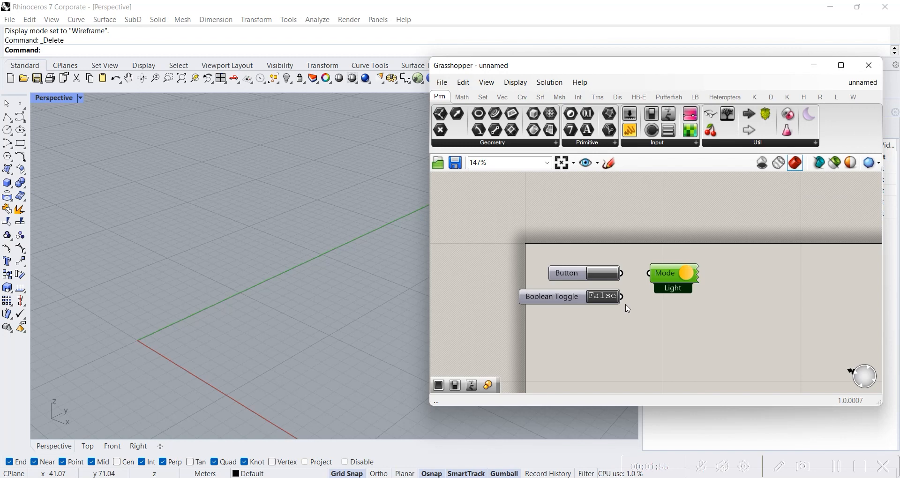
{"action": "left_click_drag", "start_coordinate": [624, 297], "coordinate": [651, 274]}
{"action": "double_click", "coordinate": [603, 297]}
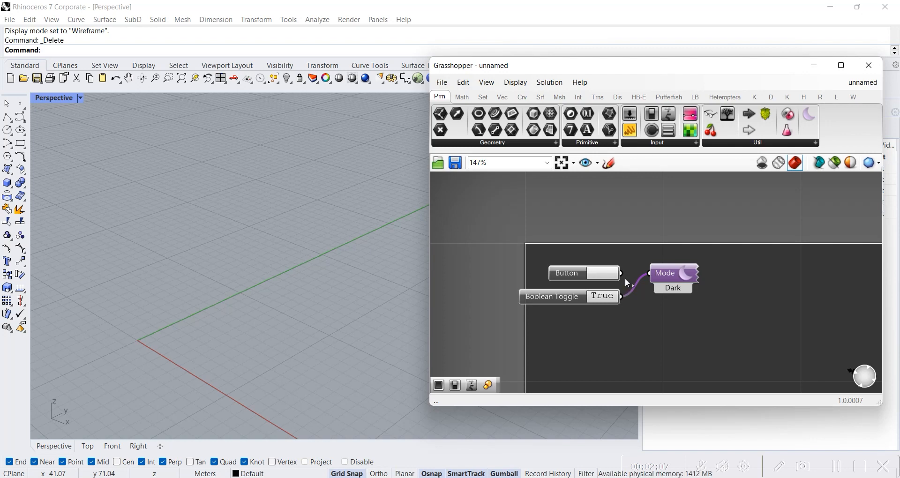
Step: Draw two selection windows around the Button, Boolean Toggle and Moonlight components and clear the selection
{"action": "left_click_drag", "start_coordinate": [478, 217], "coordinate": [767, 345]}
{"action": "left_click_drag", "start_coordinate": [472, 208], "coordinate": [733, 345]}
{"action": "left_click", "coordinate": [642, 336]}
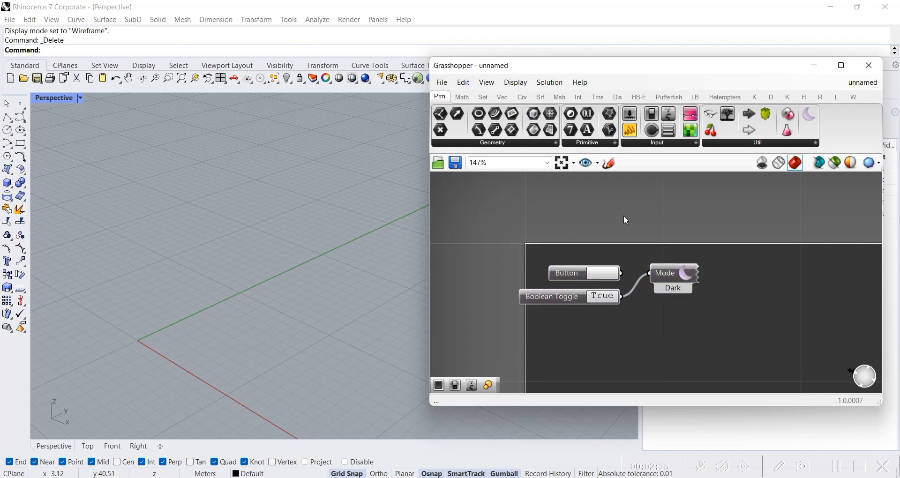
Step: Disconnect the Boolean Toggle from the Moonlight Mode input, then window-select the three components and clear the selection
{"action": "right_click", "coordinate": [671, 276]}
{"action": "key", "text": "Escape"}
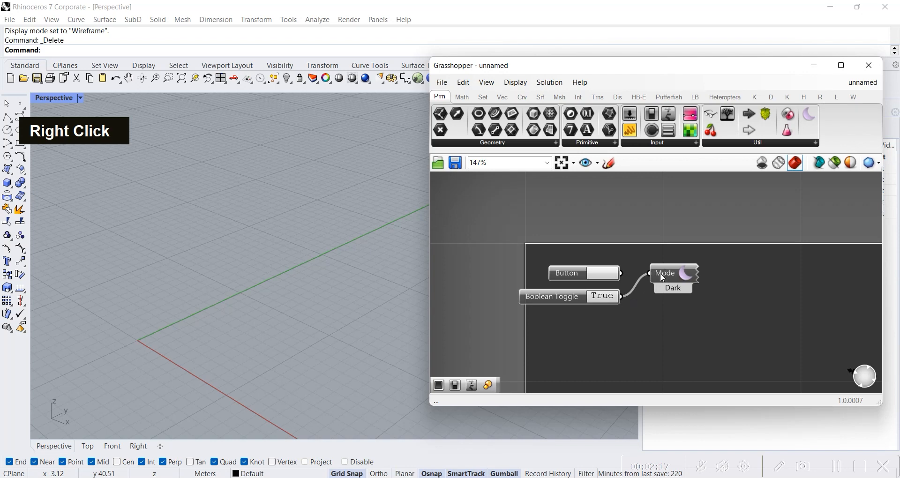
{"action": "right_click", "coordinate": [666, 275]}
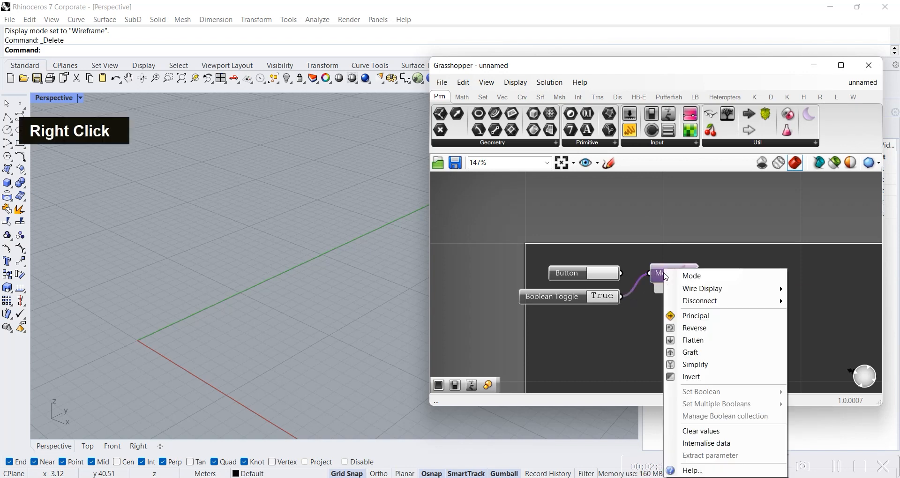
{"action": "mouse_move", "coordinate": [698, 300]}
{"action": "left_click", "coordinate": [815, 304]}
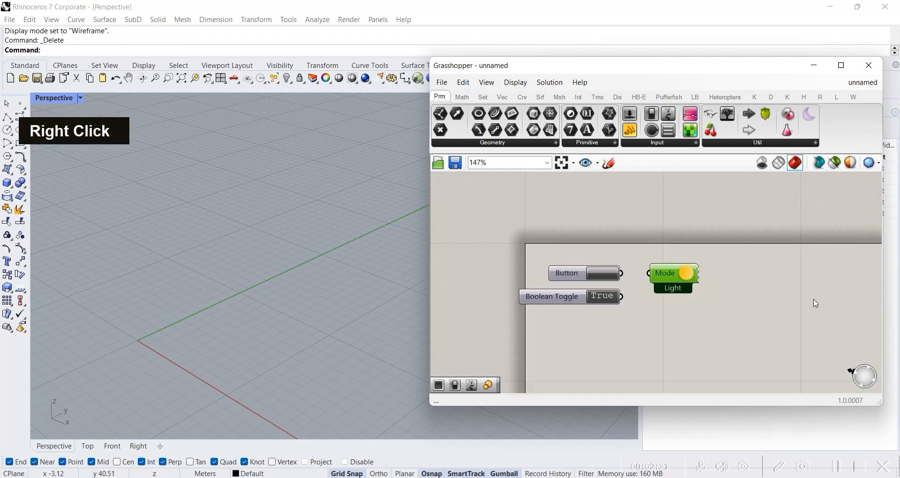
{"action": "left_click", "coordinate": [655, 251]}
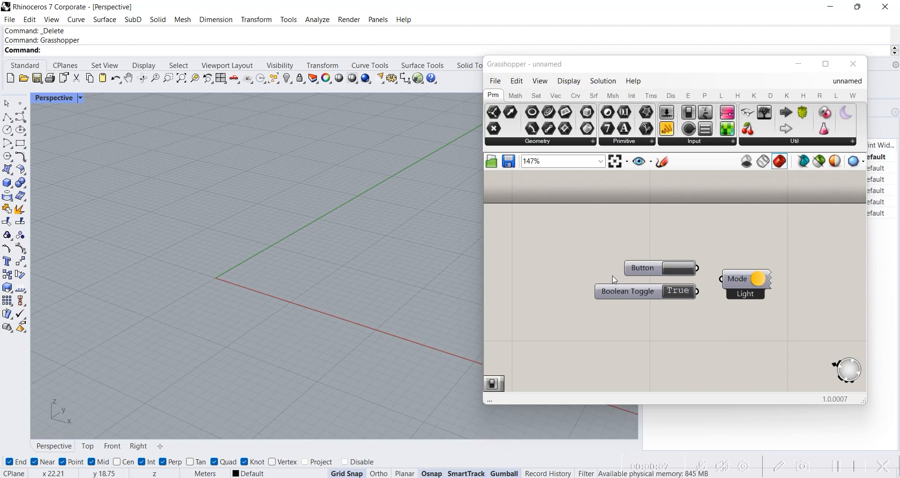
{"action": "left_click_drag", "start_coordinate": [561, 217], "coordinate": [786, 328]}
{"action": "left_click", "coordinate": [807, 332]}
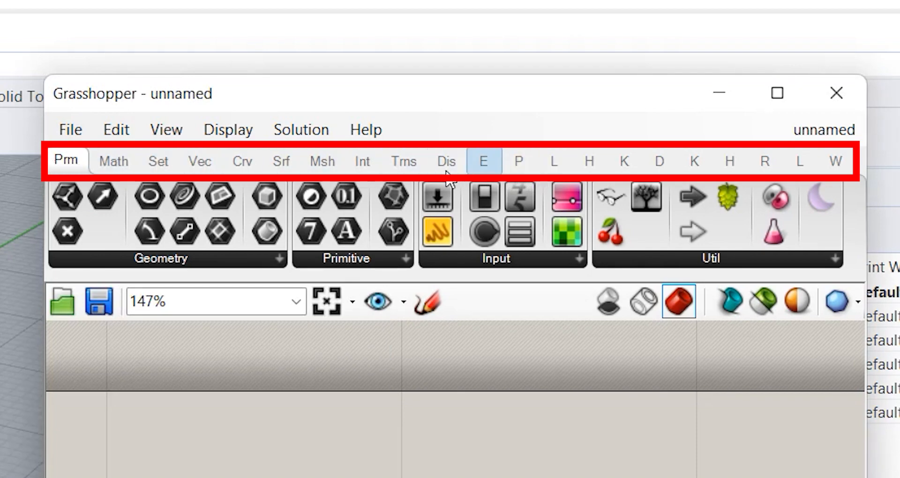
Step: Examine the Params, Math and Sets component categories and the expanded list of Params Geometry components
{"action": "mouse_move", "coordinate": [114, 174]}
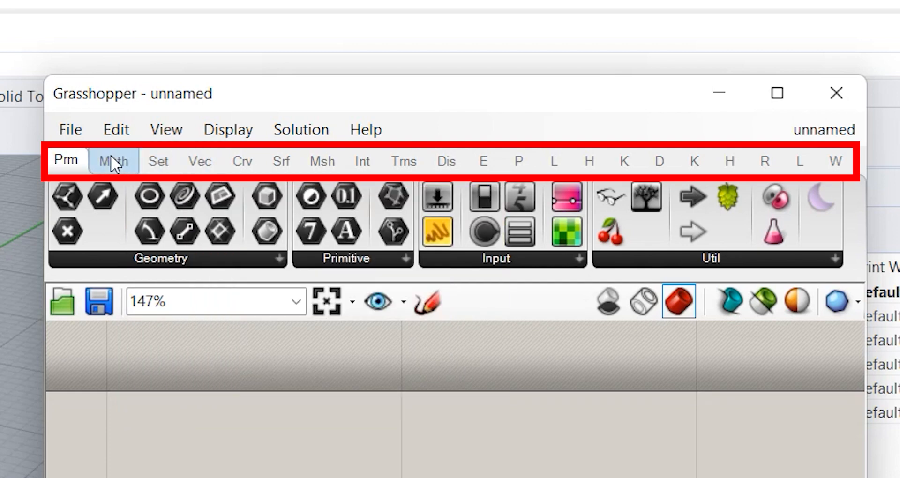
{"action": "left_click", "coordinate": [112, 161]}
{"action": "left_click", "coordinate": [157, 160]}
{"action": "left_click", "coordinate": [70, 160]}
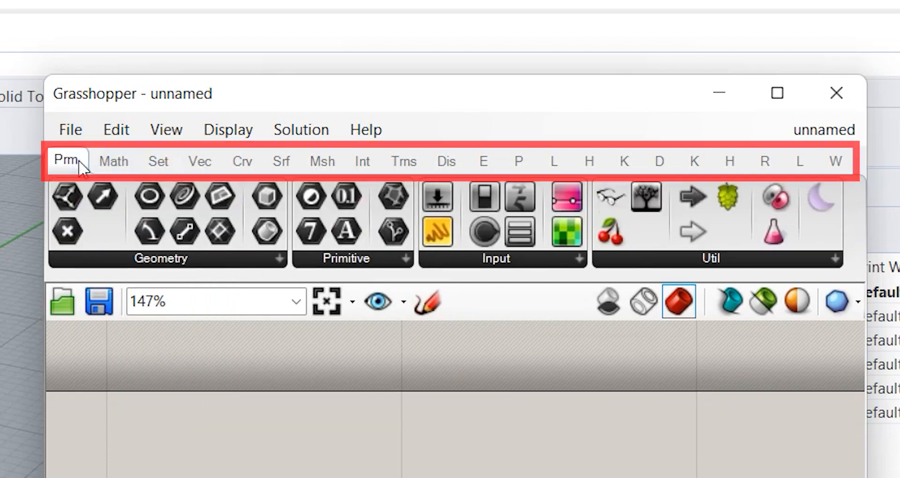
{"action": "left_click", "coordinate": [167, 257]}
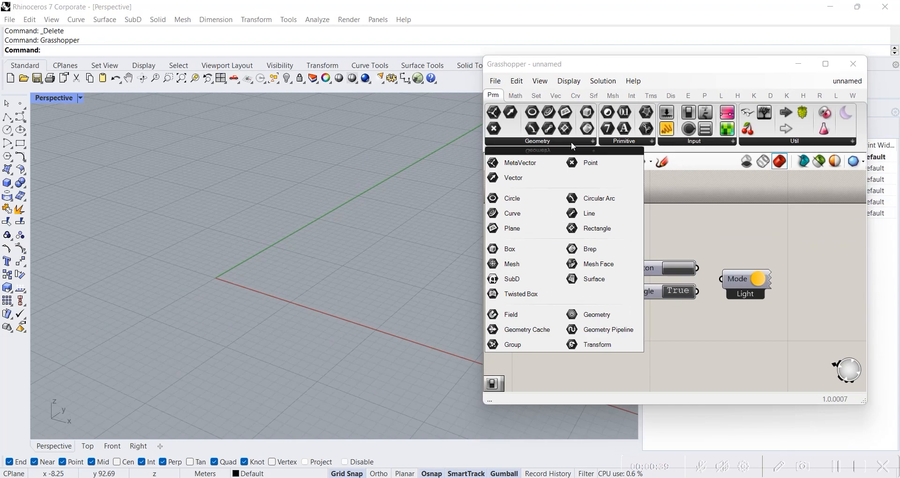
{"action": "double_click", "coordinate": [516, 96]}
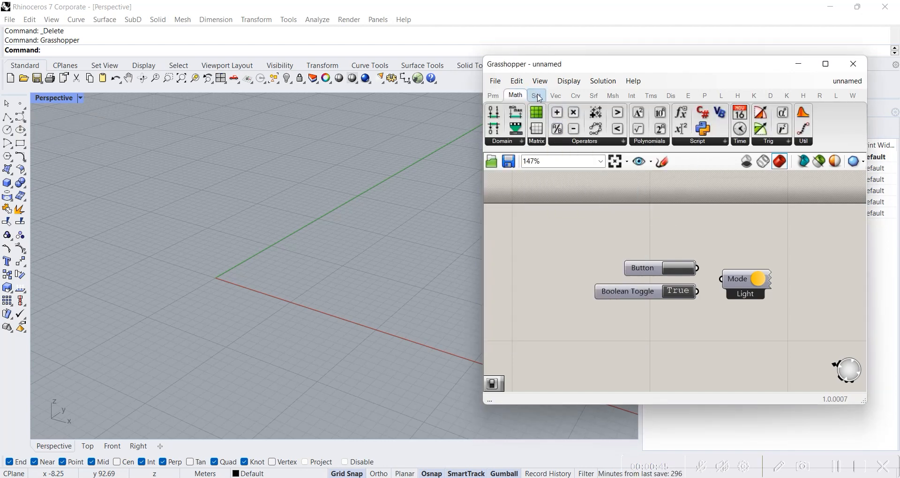
{"action": "mouse_move", "coordinate": [540, 98]}
{"action": "left_click", "coordinate": [494, 96]}
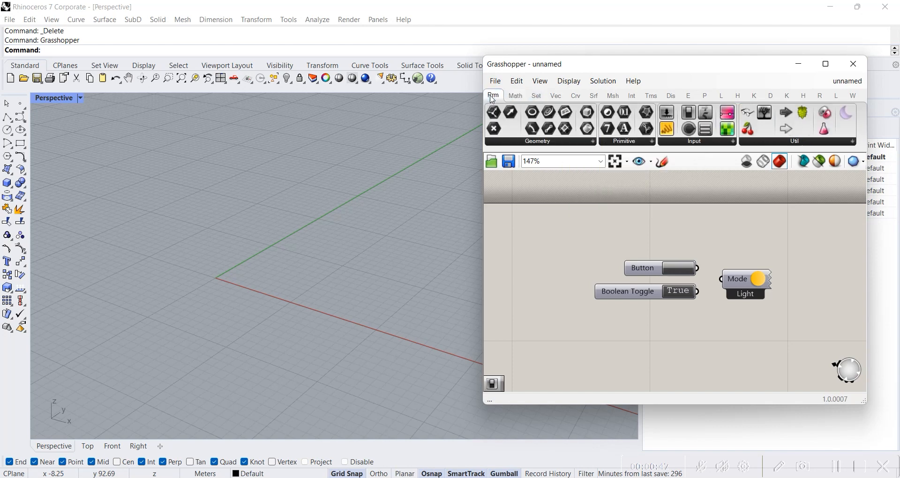
Step: Place a Line parameter from the Params Geometry group on the canvas above the Button
{"action": "left_click", "coordinate": [554, 143]}
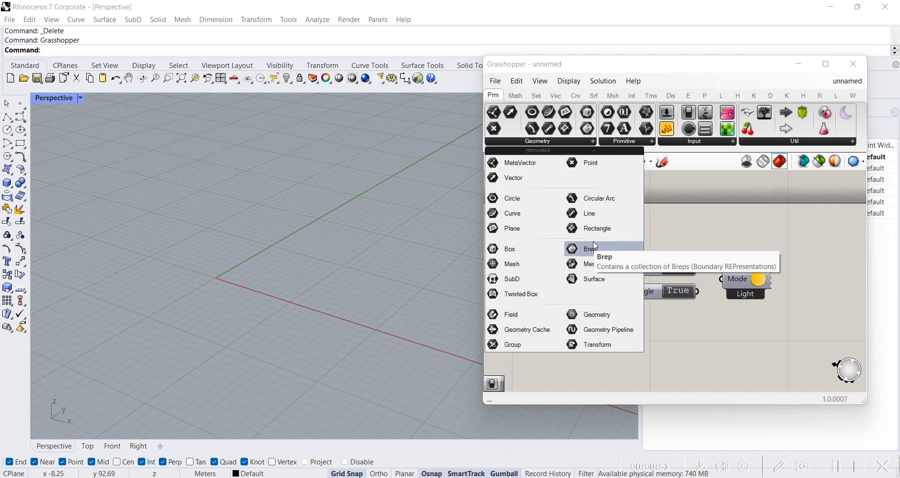
{"action": "left_click", "coordinate": [599, 215]}
{"action": "left_click", "coordinate": [619, 231]}
Step: Select the Line parameter individually and with a selection window, clearing the selection each time
{"action": "scroll", "coordinate": [623, 230], "scroll_direction": "up", "scroll_amount": 3}
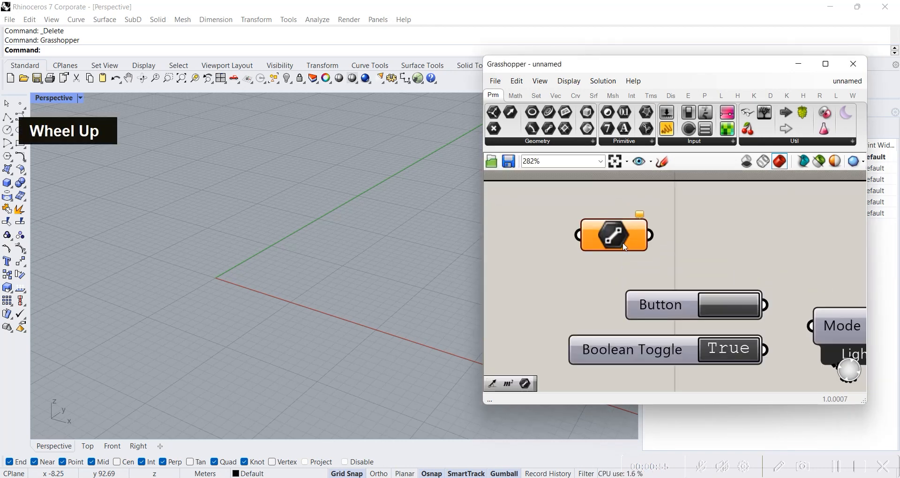
{"action": "left_click", "coordinate": [634, 237]}
{"action": "left_click", "coordinate": [679, 242]}
{"action": "left_click_drag", "start_coordinate": [562, 205], "coordinate": [699, 270]}
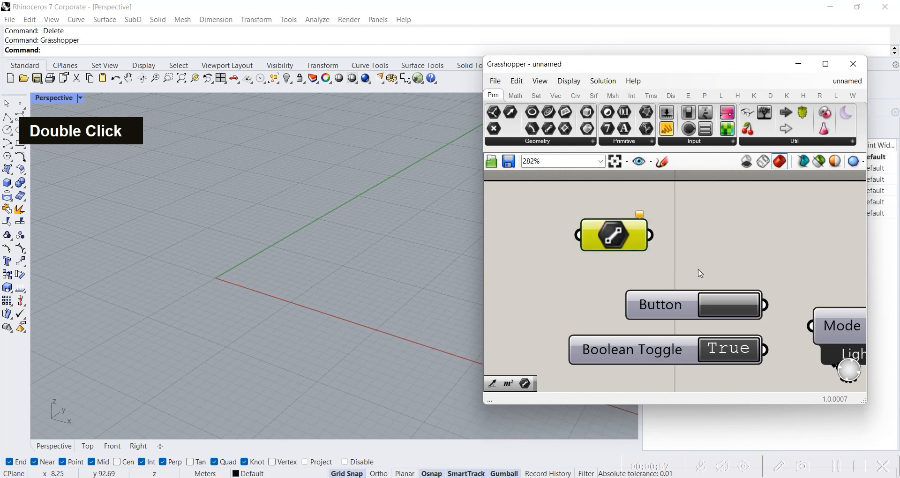
{"action": "left_click", "coordinate": [718, 236]}
{"action": "scroll", "coordinate": [718, 236], "scroll_direction": "down", "scroll_amount": 1}
{"action": "right_click_drag", "start_coordinate": [720, 240], "coordinate": [673, 249]}
Step: Place an End Points component from the Curve Analysis group on the canvas, to the right of the Line parameter
{"action": "left_click", "coordinate": [515, 95]}
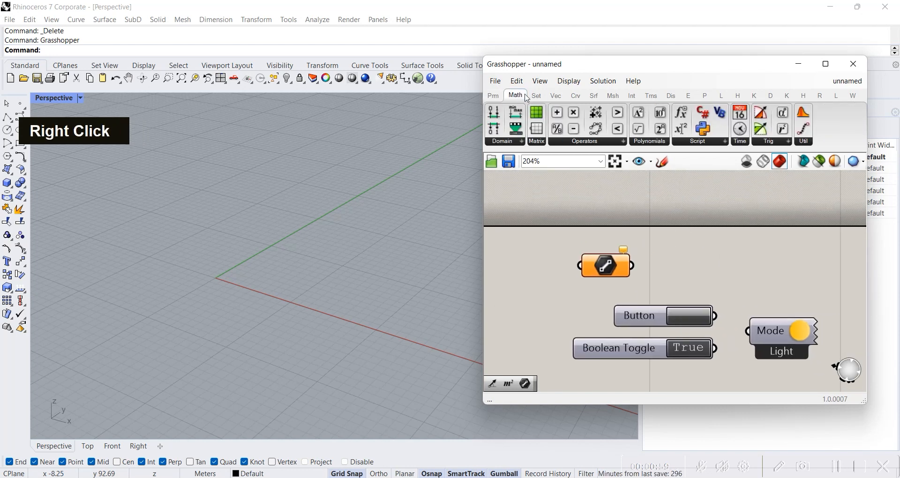
{"action": "double_click", "coordinate": [576, 95]}
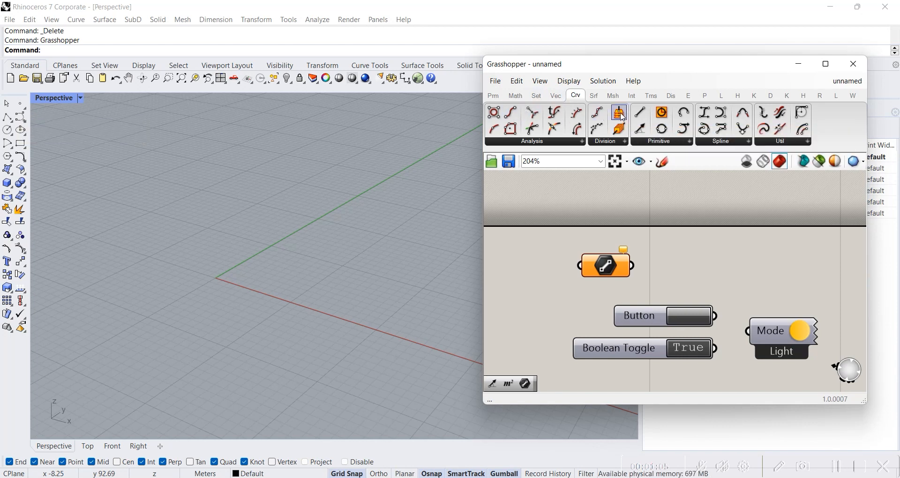
{"action": "left_click", "coordinate": [511, 113]}
{"action": "left_click_drag", "start_coordinate": [691, 231], "coordinate": [730, 237]}
Step: Examine the Curve input and the Start and End outputs of the End Points component, then the Line parameter
{"action": "right_click_drag", "start_coordinate": [733, 240], "coordinate": [671, 267]}
{"action": "scroll", "coordinate": [633, 248], "scroll_direction": "up", "scroll_amount": 2}
{"action": "scroll", "coordinate": [625, 255], "scroll_direction": "down", "scroll_amount": 3}
{"action": "scroll", "coordinate": [661, 257], "scroll_direction": "up", "scroll_amount": 3}
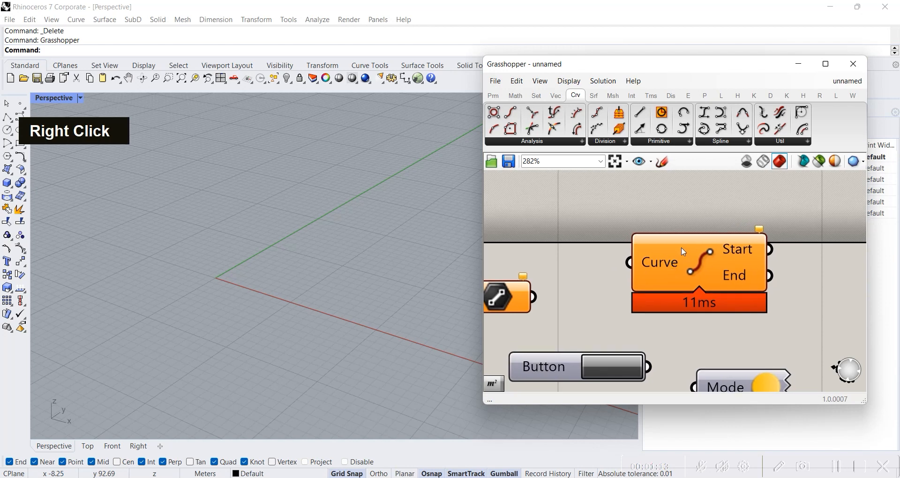
{"action": "scroll", "coordinate": [629, 262], "scroll_direction": "down", "scroll_amount": 2}
{"action": "right_click_drag", "start_coordinate": [770, 254], "coordinate": [653, 276]}
{"action": "scroll", "coordinate": [653, 272], "scroll_direction": "up", "scroll_amount": 3}
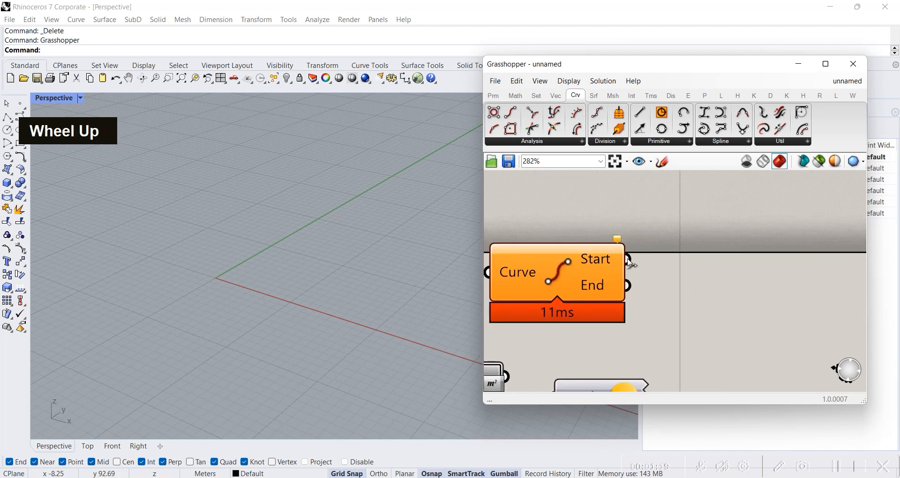
{"action": "scroll", "coordinate": [621, 266], "scroll_direction": "down", "scroll_amount": 4}
{"action": "right_click_drag", "start_coordinate": [600, 291], "coordinate": [583, 328]}
{"action": "scroll", "coordinate": [617, 309], "scroll_direction": "up", "scroll_amount": 5}
{"action": "right_click_drag", "start_coordinate": [567, 293], "coordinate": [629, 269]}
{"action": "right_click_drag", "start_coordinate": [590, 300], "coordinate": [668, 310]}
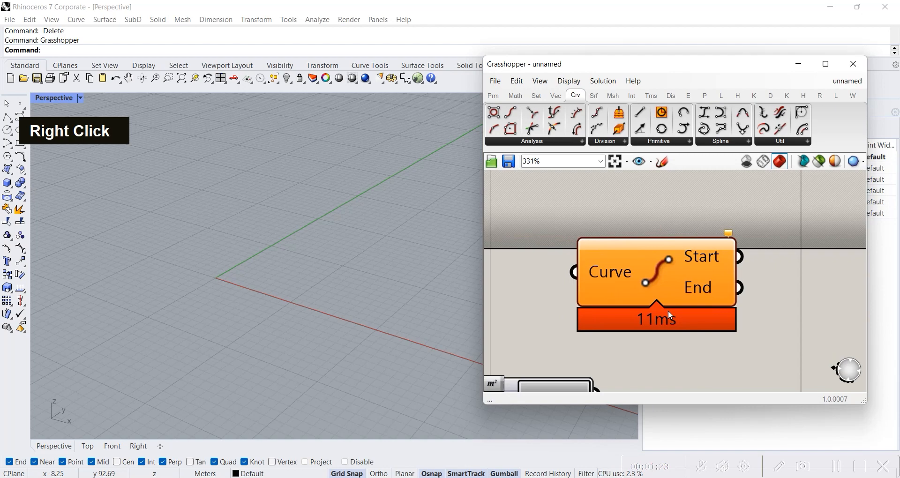
{"action": "scroll", "coordinate": [668, 309], "scroll_direction": "down", "scroll_amount": 4}
{"action": "right_click_drag", "start_coordinate": [582, 300], "coordinate": [625, 297]}
{"action": "scroll", "coordinate": [625, 302], "scroll_direction": "up", "scroll_amount": 4}
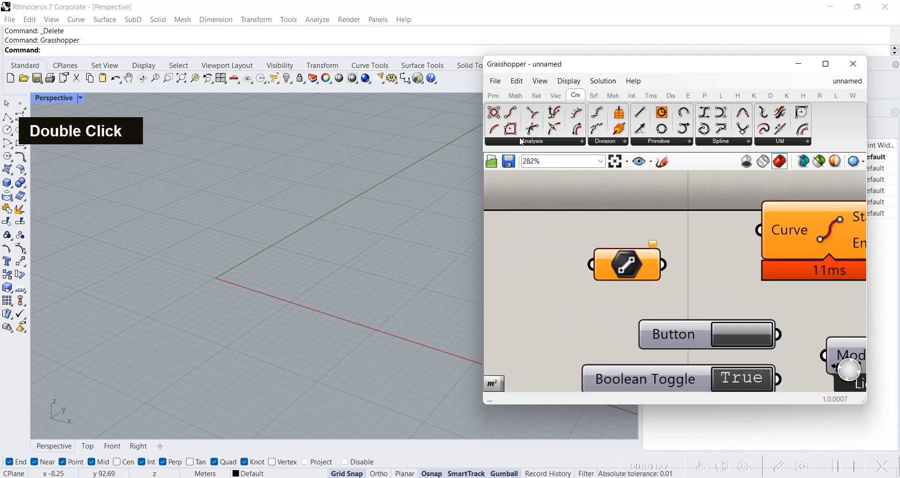
Step: Place a Curve parameter from Params Geometry above the Button, moving the Line parameter down and left to make room
{"action": "left_click", "coordinate": [493, 95]}
{"action": "left_click", "coordinate": [562, 141]}
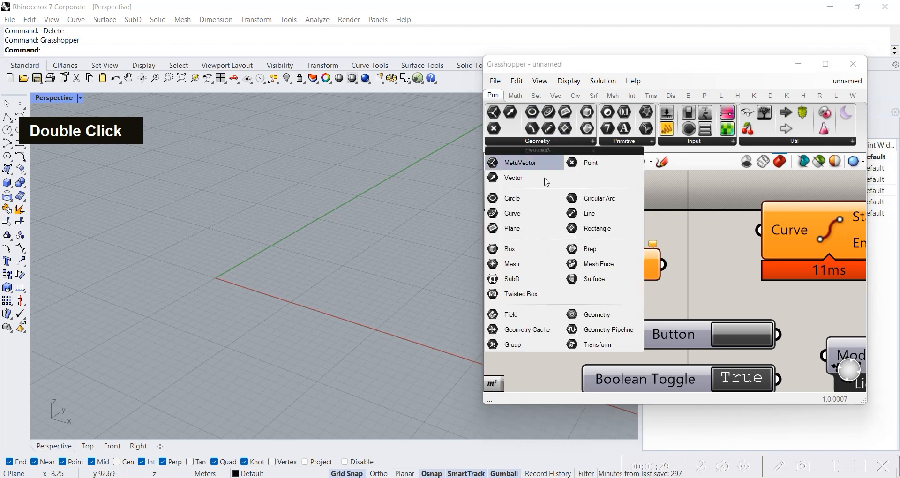
{"action": "left_click", "coordinate": [526, 215]}
{"action": "left_click", "coordinate": [626, 212]}
{"action": "left_click_drag", "start_coordinate": [606, 274], "coordinate": [500, 325]}
{"action": "left_click_drag", "start_coordinate": [627, 211], "coordinate": [638, 234]}
Step: Select the Curve parameter individually and with a selection window, clearing the selection each time
{"action": "left_click", "coordinate": [676, 200]}
{"action": "left_click", "coordinate": [671, 281]}
{"action": "left_click", "coordinate": [630, 242]}
{"action": "left_click", "coordinate": [672, 280]}
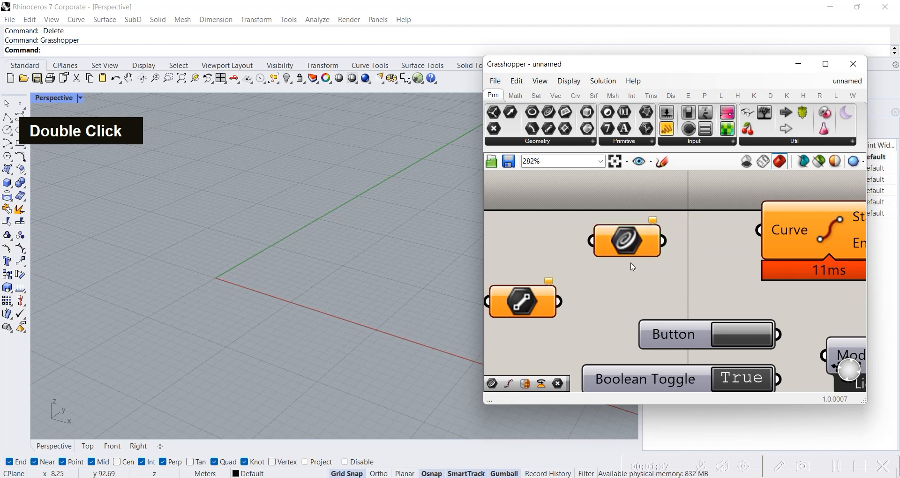
{"action": "left_click_drag", "start_coordinate": [577, 204], "coordinate": [702, 289]}
{"action": "left_click", "coordinate": [628, 262]}
Step: Nudge the Curve parameter slightly to the right, then select it by window and singly, clearing the selection
{"action": "mouse_move", "coordinate": [657, 224]}
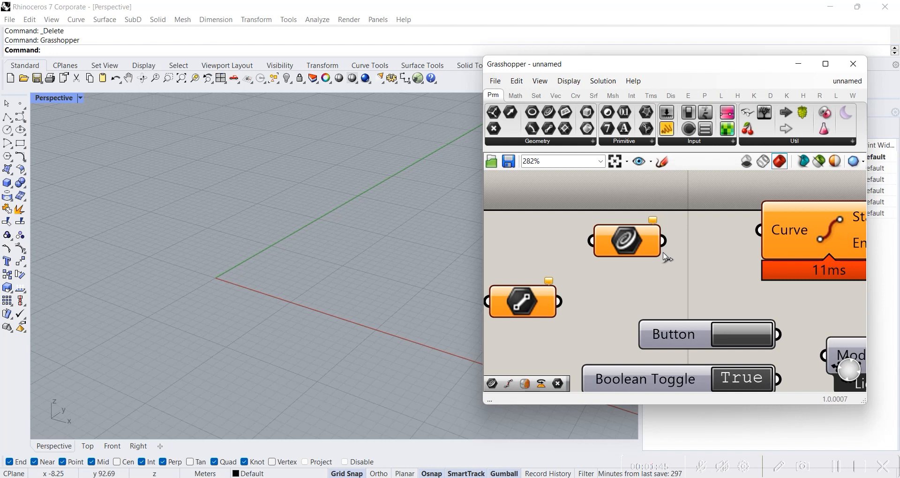
{"action": "left_click_drag", "start_coordinate": [643, 243], "coordinate": [654, 240]}
{"action": "left_click_drag", "start_coordinate": [607, 198], "coordinate": [695, 295]}
{"action": "left_click", "coordinate": [646, 288]}
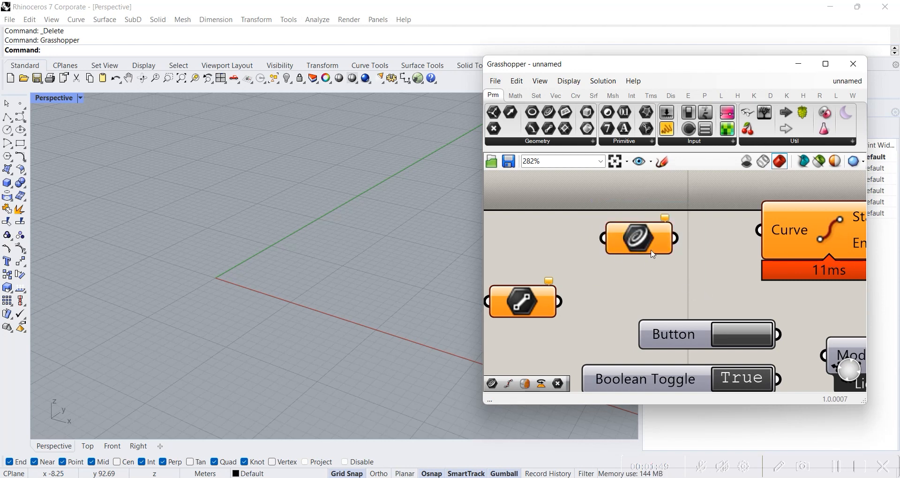
{"action": "left_click", "coordinate": [652, 242]}
{"action": "left_click", "coordinate": [603, 288]}
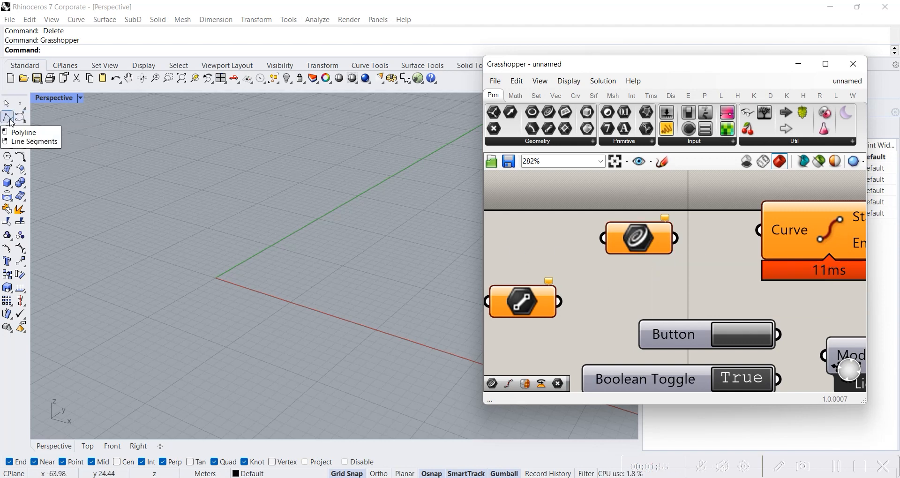
Step: Draw a wavy degree-3 open curve with six control points across the green axis in the Rhino Perspective viewport
{"action": "left_click", "coordinate": [21, 118]}
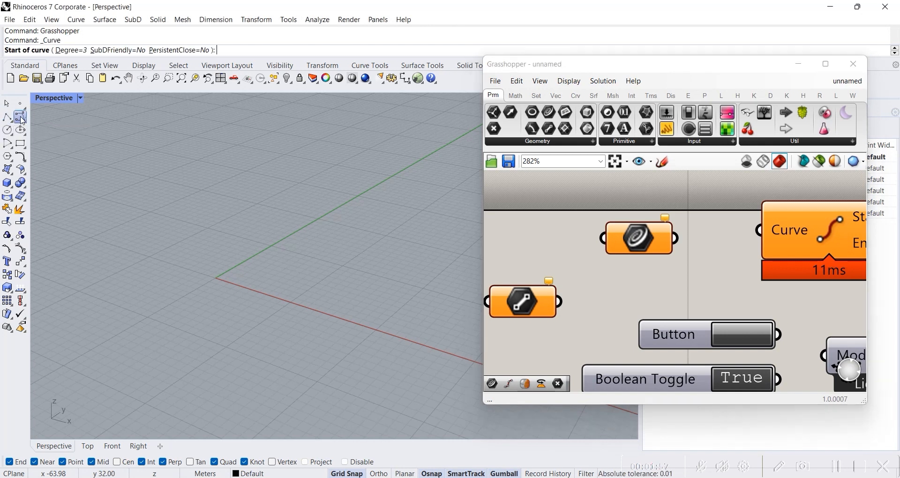
{"action": "left_click", "coordinate": [190, 292]}
{"action": "double_click", "coordinate": [201, 223]}
{"action": "left_click", "coordinate": [251, 258]}
{"action": "left_click", "coordinate": [273, 191]}
{"action": "left_click", "coordinate": [333, 259]}
{"action": "key", "text": "Return"}
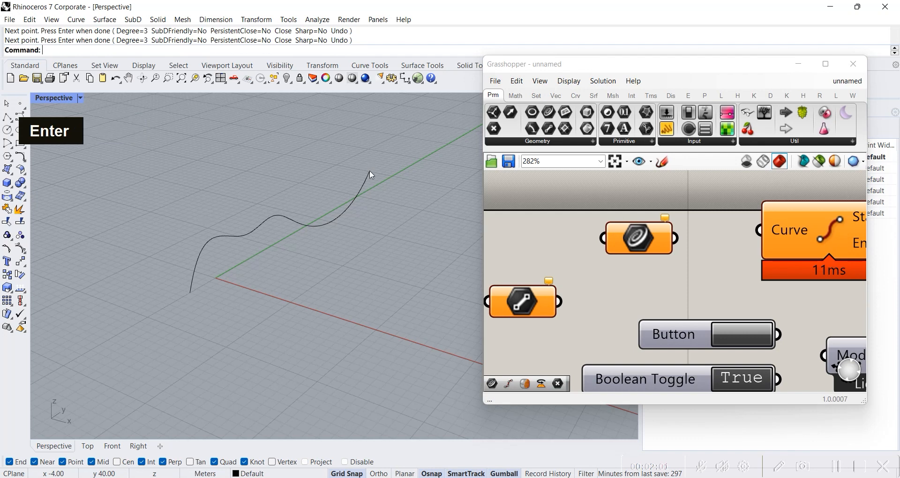
Step: Select the Curve parameter and the drawn Rhino curve in turn, clearing the viewport selection
{"action": "left_click", "coordinate": [634, 239]}
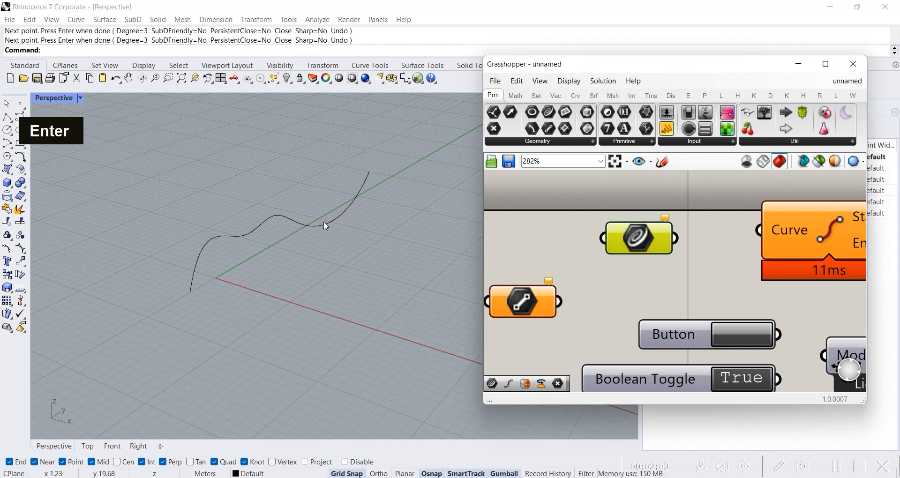
{"action": "left_click", "coordinate": [323, 222]}
{"action": "left_click", "coordinate": [635, 238]}
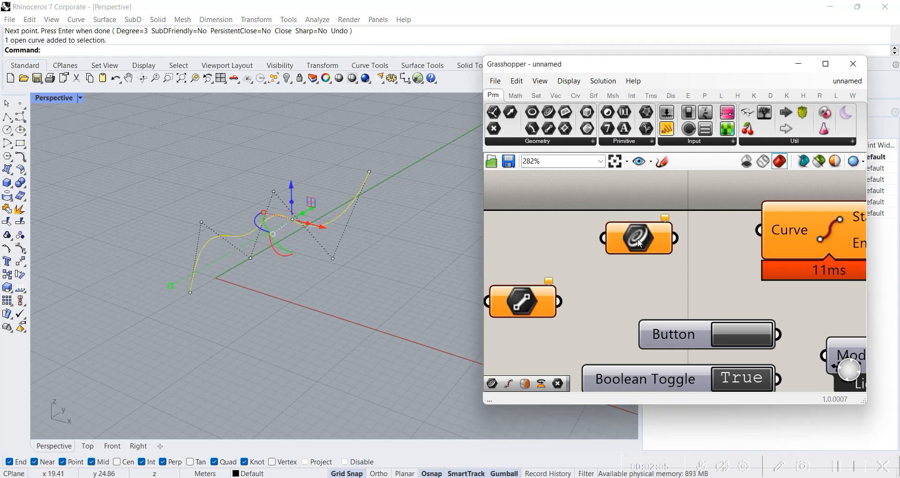
{"action": "left_click", "coordinate": [417, 186]}
{"action": "left_click", "coordinate": [634, 237]}
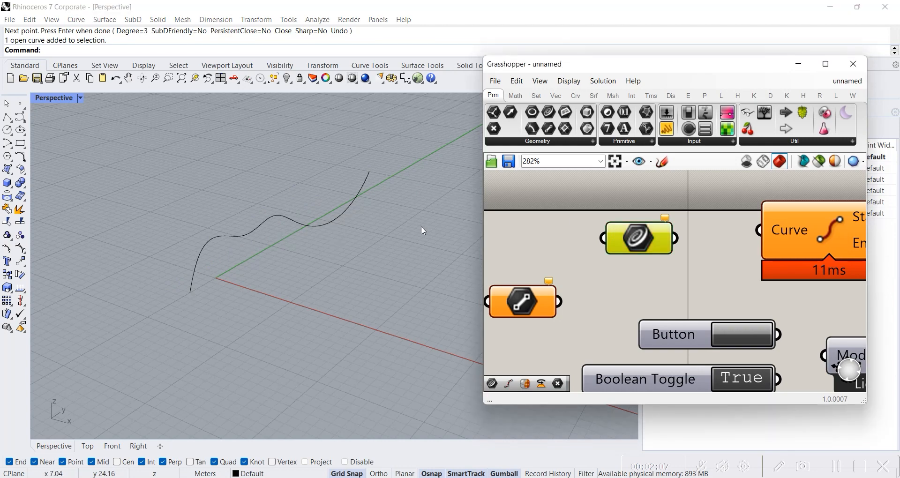
Step: Assign the drawn Rhino curve to the Curve parameter using Set one Curve
{"action": "right_click", "coordinate": [638, 237]}
{"action": "left_click", "coordinate": [592, 258]}
{"action": "right_click", "coordinate": [641, 239]}
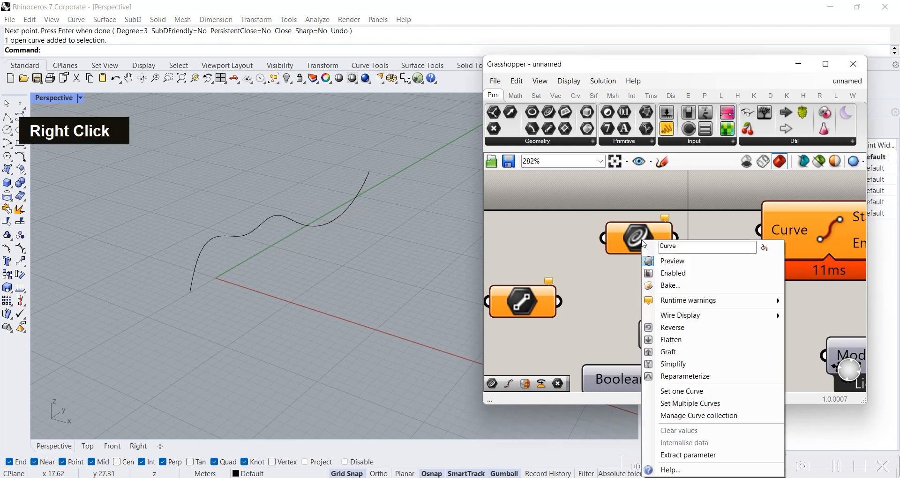
{"action": "left_click", "coordinate": [641, 240]}
{"action": "right_click", "coordinate": [642, 240]}
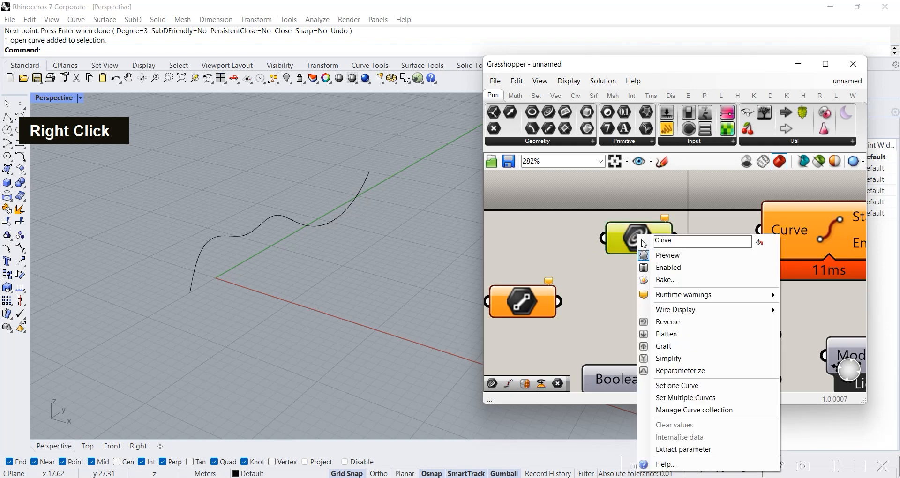
{"action": "left_click", "coordinate": [681, 386]}
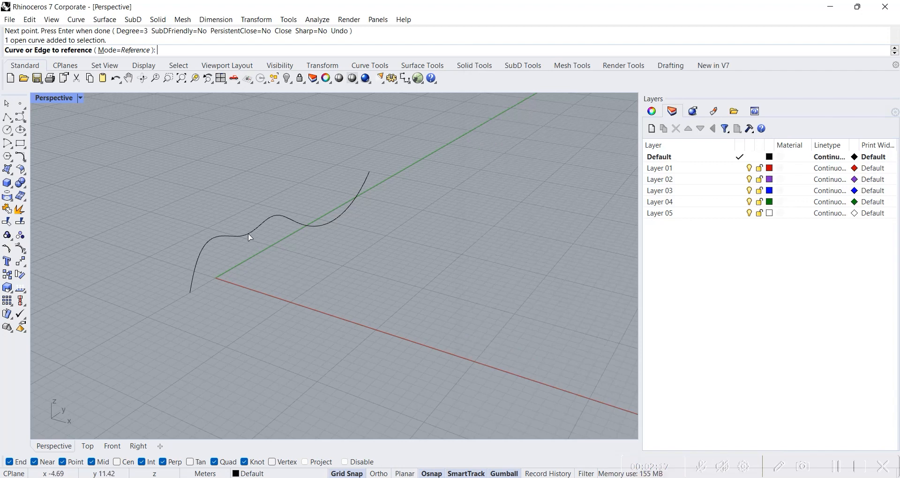
{"action": "left_click", "coordinate": [249, 234]}
{"action": "left_click", "coordinate": [642, 303]}
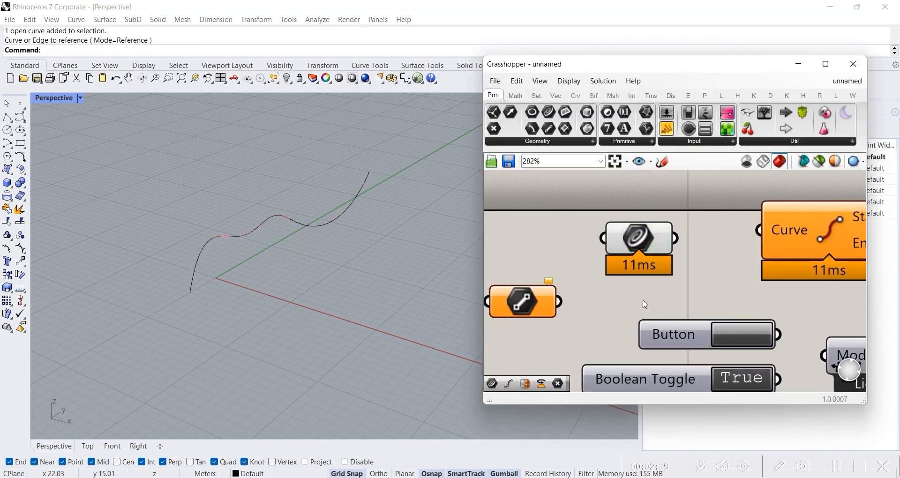
Step: Select the referenced Rhino curve repeatedly, then select and deselect the Curve parameter to compare them
{"action": "left_click", "coordinate": [261, 227]}
{"action": "left_click", "coordinate": [322, 240]}
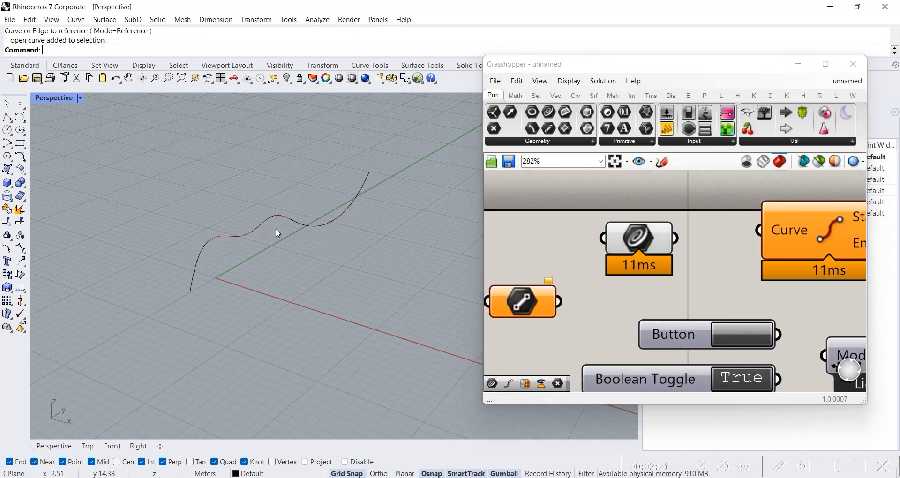
{"action": "left_click", "coordinate": [262, 220]}
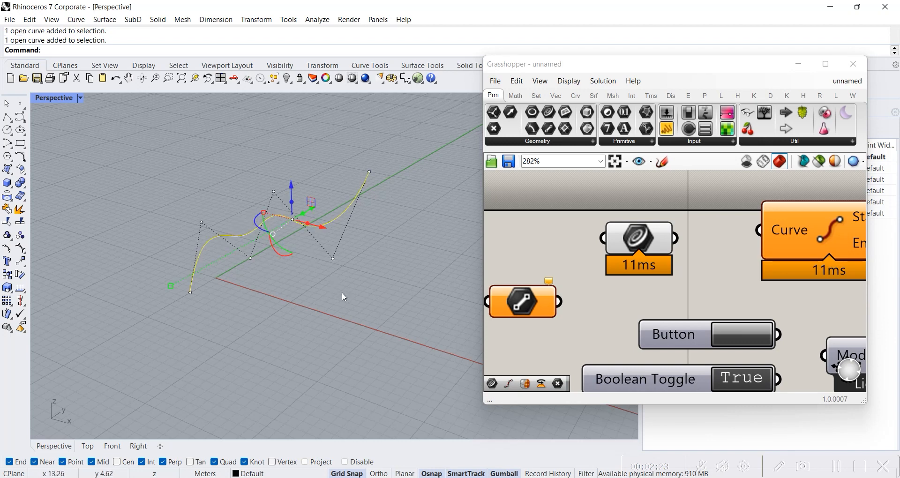
{"action": "left_click", "coordinate": [397, 240]}
{"action": "left_click", "coordinate": [262, 228]}
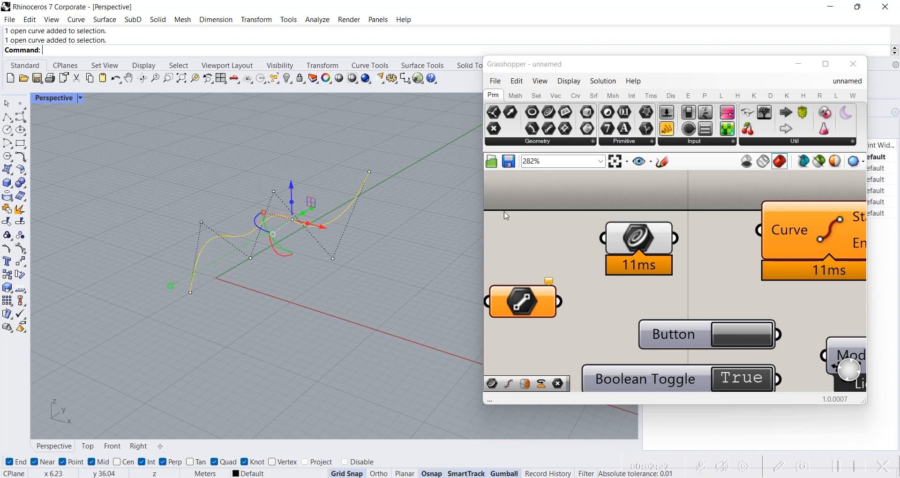
{"action": "left_click", "coordinate": [637, 240]}
{"action": "left_click", "coordinate": [730, 277]}
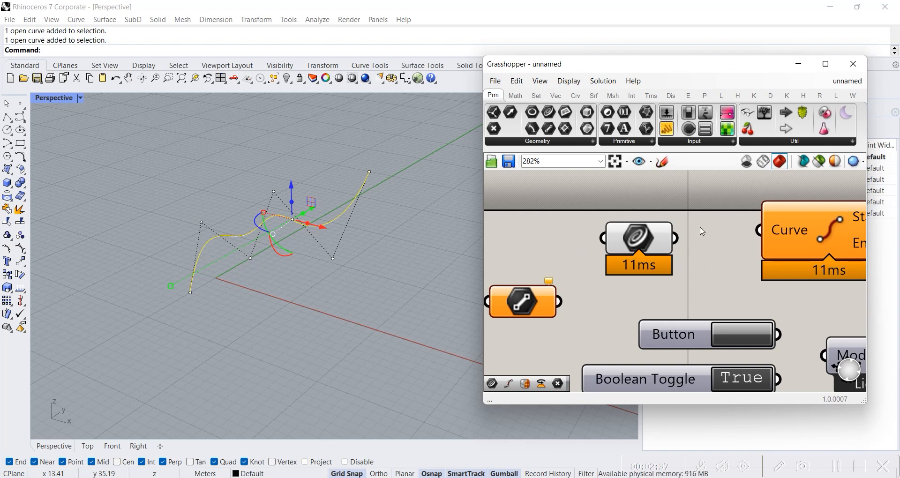
Step: Select the End Points component individually and with a selection window, clearing the selection
{"action": "right_click_drag", "start_coordinate": [702, 231], "coordinate": [643, 273]}
{"action": "double_click", "coordinate": [743, 256]}
{"action": "left_click", "coordinate": [742, 256]}
{"action": "left_click", "coordinate": [673, 190]}
{"action": "left_click_drag", "start_coordinate": [652, 186], "coordinate": [848, 328]}
{"action": "left_click", "coordinate": [745, 203]}
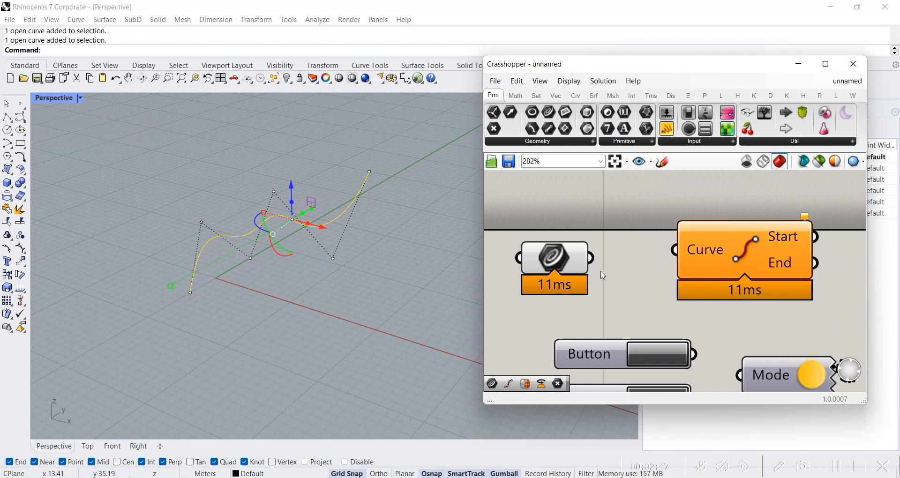
Step: Move the Curve parameter slightly down and connect its output to the Curve input of the End Points component
{"action": "left_click_drag", "start_coordinate": [573, 261], "coordinate": [567, 273]}
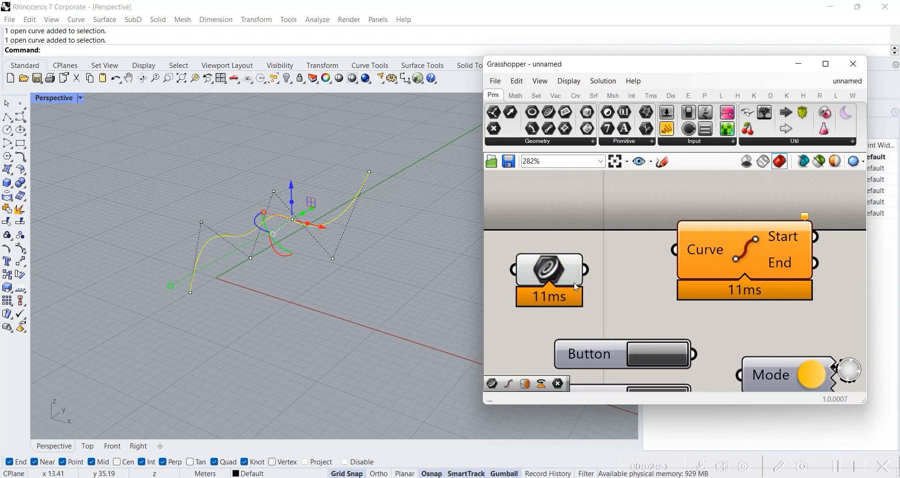
{"action": "left_click", "coordinate": [717, 248]}
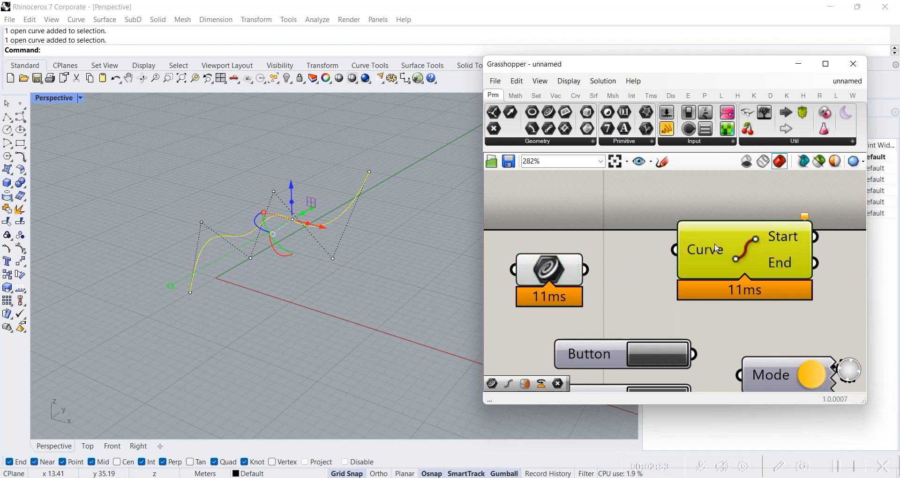
{"action": "left_click", "coordinate": [748, 326]}
{"action": "left_click_drag", "start_coordinate": [585, 270], "coordinate": [674, 256]}
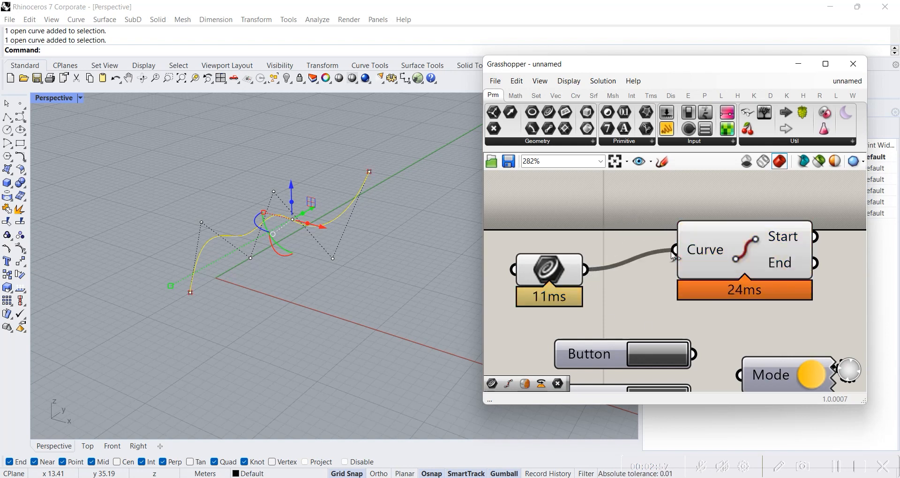
Step: Inspect the connected Curve parameter and End Points component by selecting each, then clear the Rhino curve selection
{"action": "double_click", "coordinate": [562, 269]}
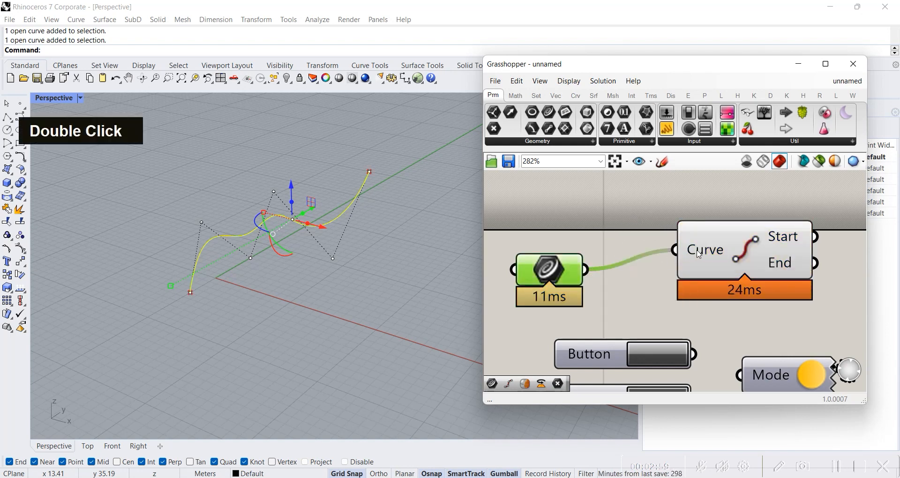
{"action": "mouse_move", "coordinate": [698, 255]}
{"action": "left_click", "coordinate": [667, 317]}
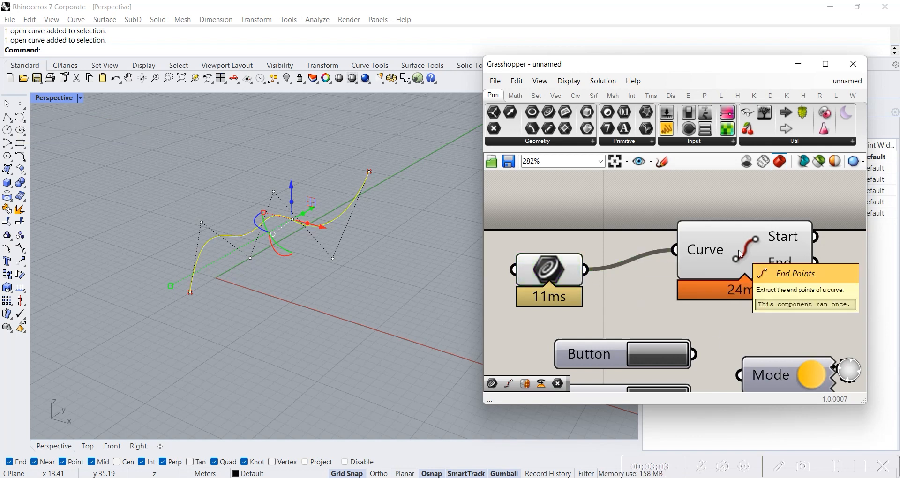
{"action": "double_click", "coordinate": [691, 291]}
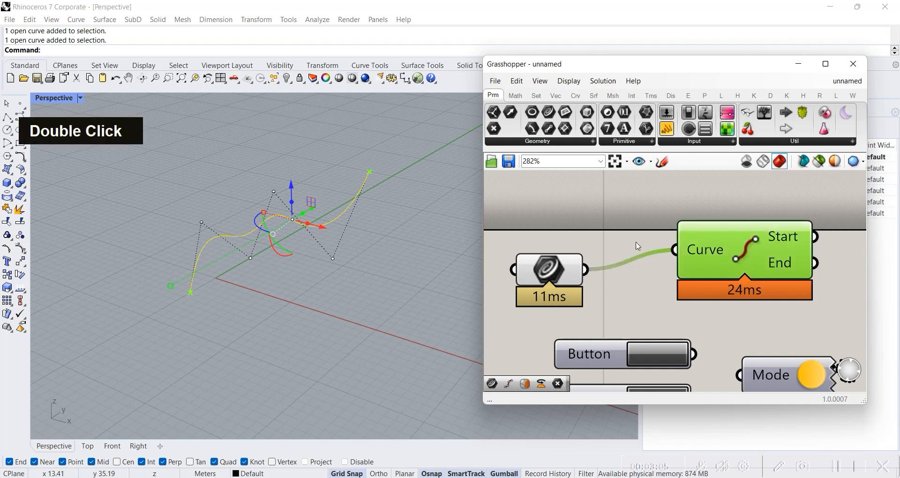
{"action": "scroll", "coordinate": [619, 242], "scroll_direction": "down", "scroll_amount": 4}
{"action": "left_click", "coordinate": [423, 289]}
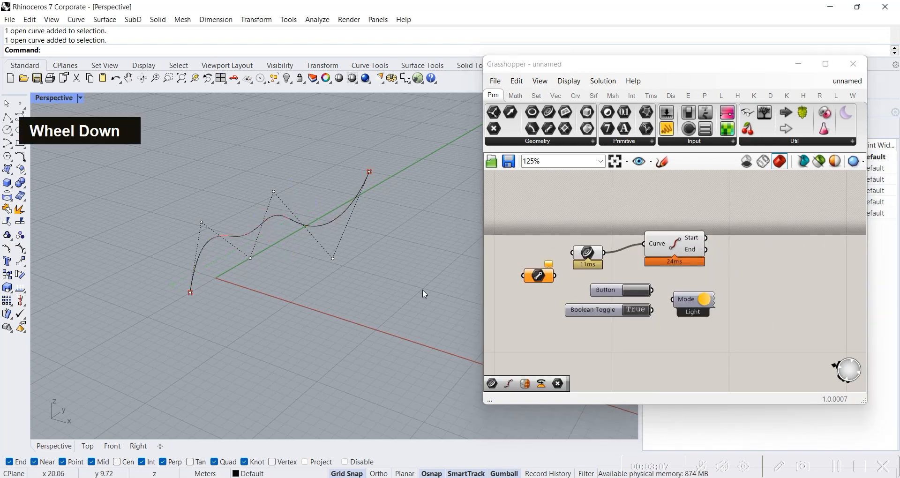
Step: Move the Curve parameter level with the End Points input so that their connecting wire runs straight
{"action": "scroll", "coordinate": [605, 235], "scroll_direction": "up", "scroll_amount": 3}
{"action": "right_click_drag", "start_coordinate": [612, 246], "coordinate": [638, 298]}
{"action": "scroll", "coordinate": [637, 299], "scroll_direction": "up", "scroll_amount": 3}
{"action": "left_click_drag", "start_coordinate": [574, 327], "coordinate": [616, 304]}
{"action": "left_click", "coordinate": [667, 252]}
Step: Window-select the connected Curve parameter and End Points component, then clear the selection
{"action": "right_click_drag", "start_coordinate": [667, 252], "coordinate": [559, 258]}
{"action": "scroll", "coordinate": [659, 249], "scroll_direction": "down", "scroll_amount": 3}
{"action": "left_click_drag", "start_coordinate": [527, 242], "coordinate": [762, 341]}
{"action": "left_click", "coordinate": [597, 228]}
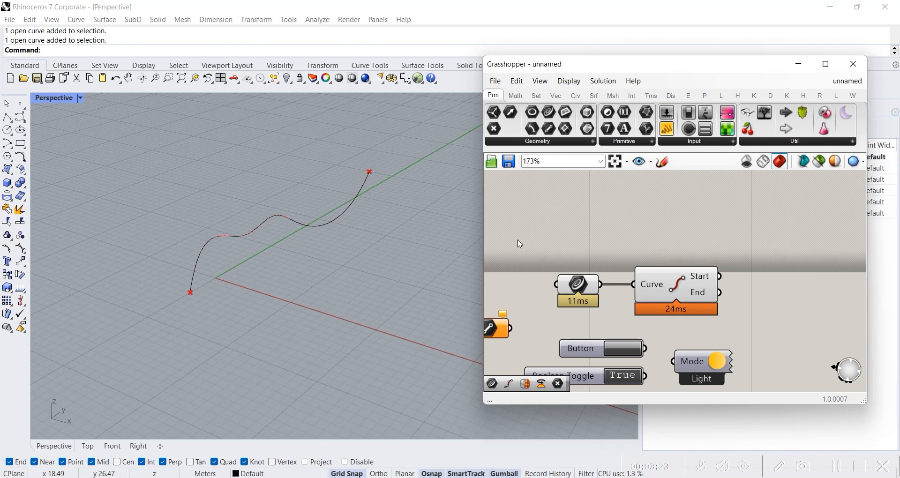
Step: Browse the component categories from Math through Display and the energy plug-in, then return to Params
{"action": "left_click", "coordinate": [516, 96]}
{"action": "left_click", "coordinate": [537, 96]}
{"action": "left_click", "coordinate": [556, 96]}
{"action": "left_click", "coordinate": [576, 95]}
{"action": "left_click", "coordinate": [594, 96]}
{"action": "left_click", "coordinate": [613, 96]}
{"action": "left_click", "coordinate": [631, 95]}
{"action": "left_click", "coordinate": [652, 96]}
{"action": "left_click", "coordinate": [671, 96]}
{"action": "left_click", "coordinate": [688, 96]}
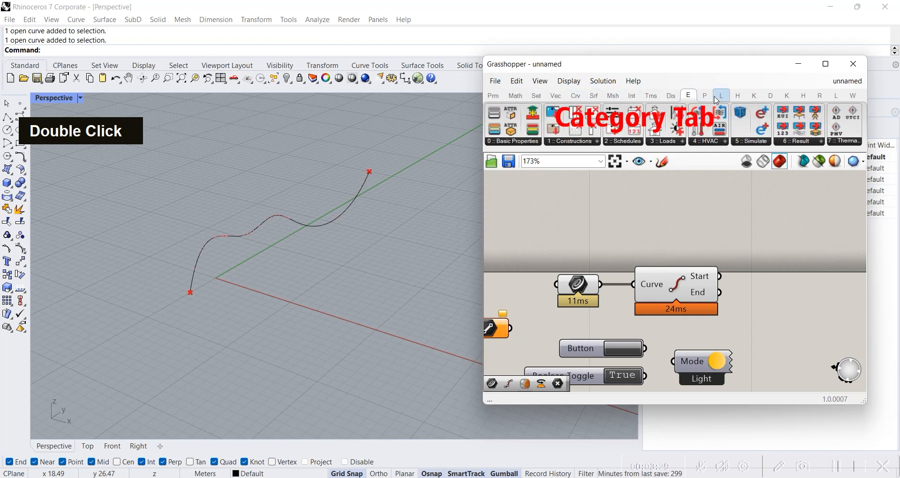
{"action": "left_click", "coordinate": [503, 97]}
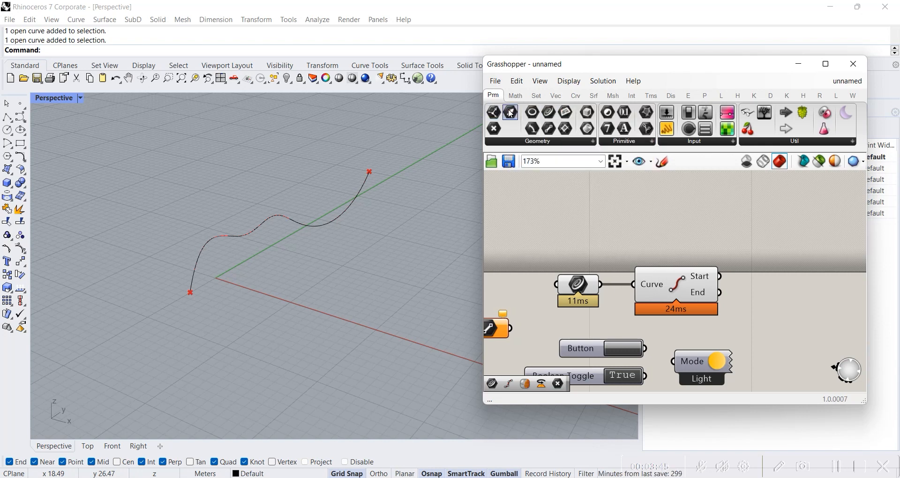
Step: Look through the built-in component categories, including Sets, Curve, Surface, Transform and Display, and return to Params
{"action": "left_click", "coordinate": [563, 141]}
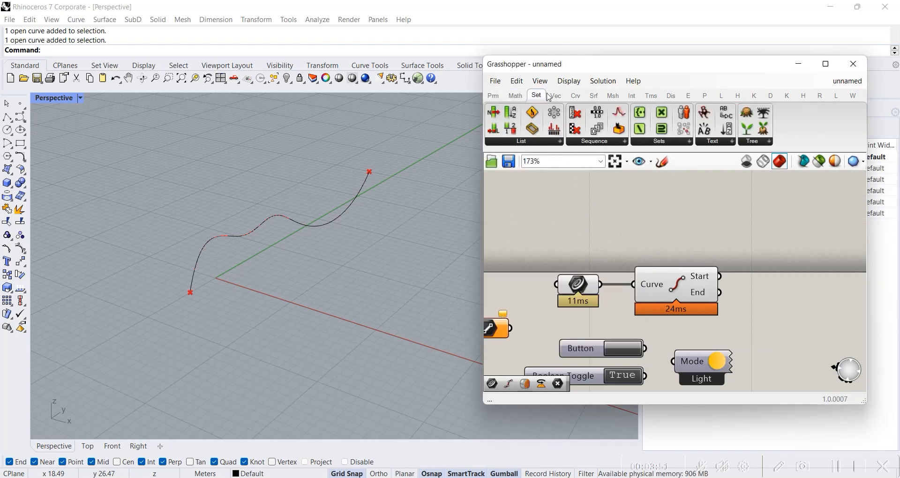
{"action": "double_click", "coordinate": [567, 97]}
{"action": "left_click", "coordinate": [569, 95]}
{"action": "left_click", "coordinate": [501, 95]}
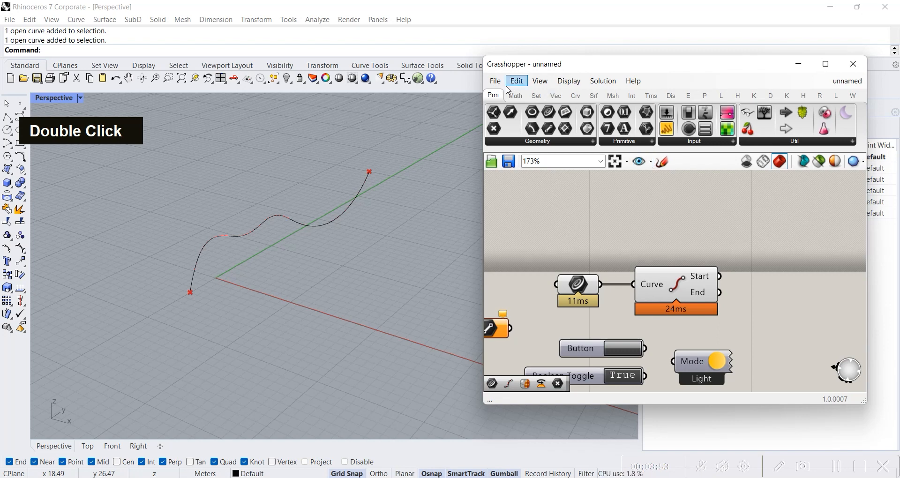
{"action": "left_click", "coordinate": [523, 98]}
{"action": "left_click", "coordinate": [556, 96]}
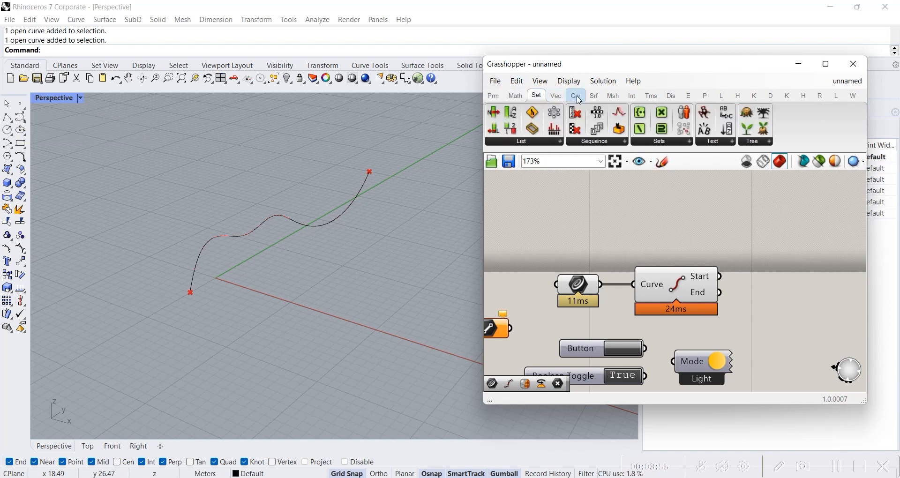
{"action": "left_click", "coordinate": [575, 96]}
{"action": "left_click", "coordinate": [593, 96]}
{"action": "left_click", "coordinate": [653, 96]}
{"action": "left_click", "coordinate": [670, 96]}
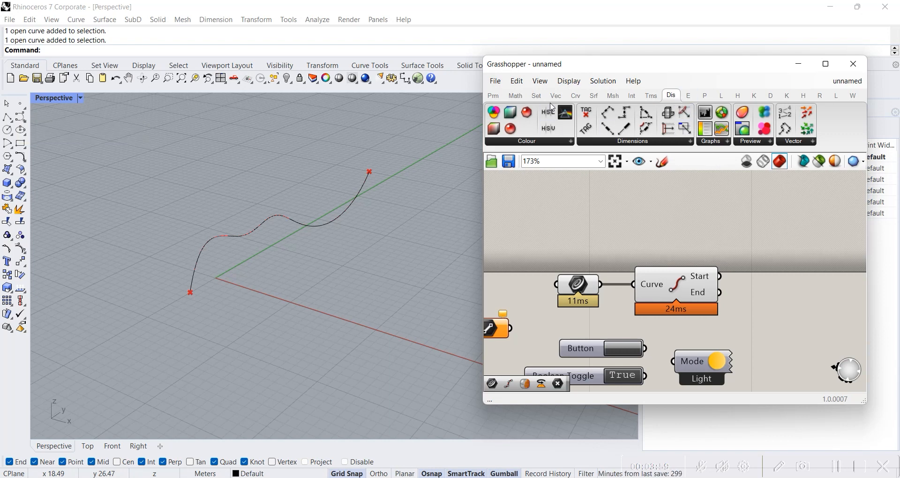
{"action": "left_click", "coordinate": [498, 100]}
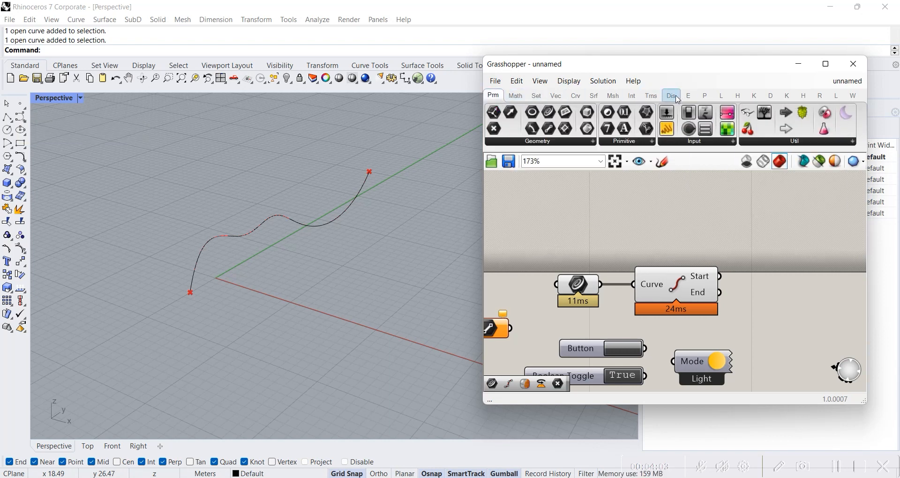
Step: Look through the plug-in component categories, including HB-E, Pufferfish, LB and K, and return to Params
{"action": "left_click", "coordinate": [689, 96]}
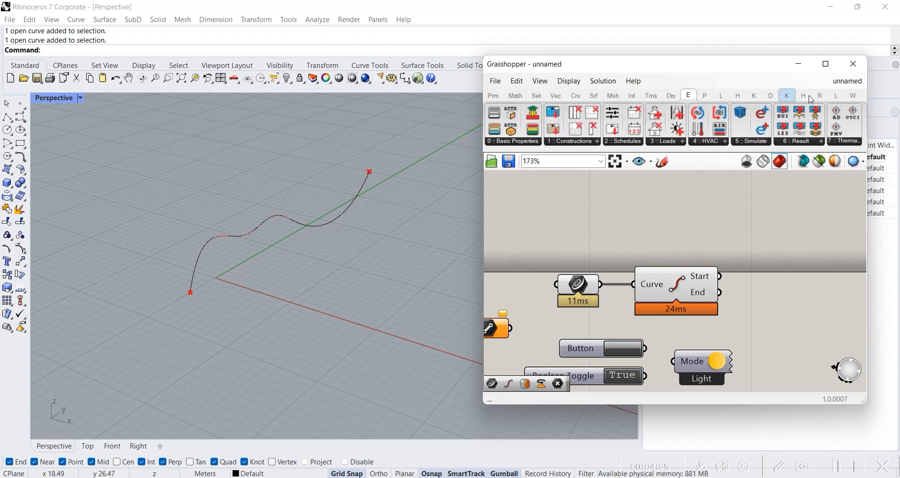
{"action": "double_click", "coordinate": [803, 98]}
{"action": "left_click", "coordinate": [787, 96]}
{"action": "left_click", "coordinate": [771, 96]}
{"action": "left_click", "coordinate": [754, 96]}
{"action": "left_click", "coordinate": [739, 97]}
{"action": "left_click", "coordinate": [726, 97]}
{"action": "left_click", "coordinate": [704, 96]}
{"action": "left_click", "coordinate": [689, 97]}
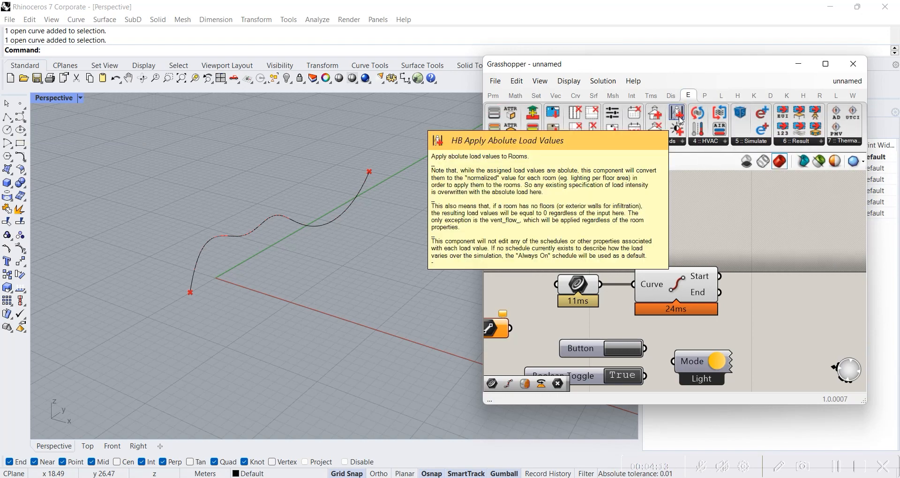
{"action": "left_click", "coordinate": [722, 96]}
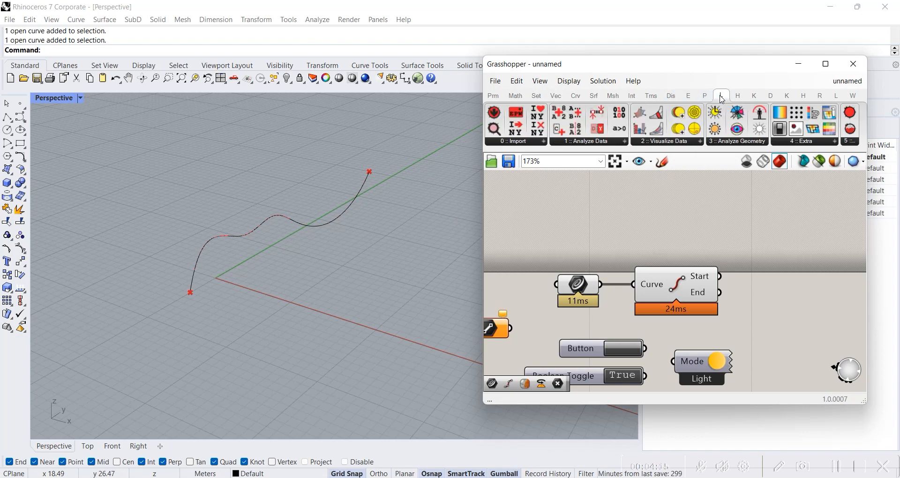
{"action": "left_click", "coordinate": [754, 96]}
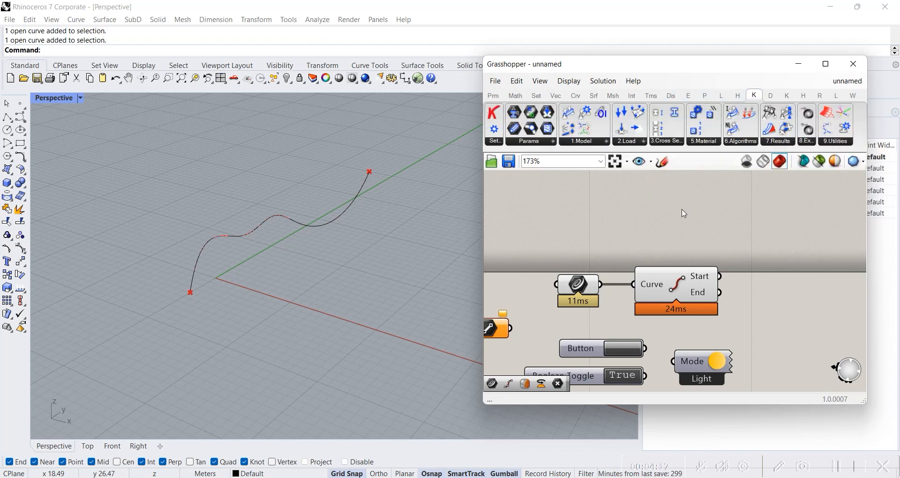
{"action": "left_click", "coordinate": [722, 98]}
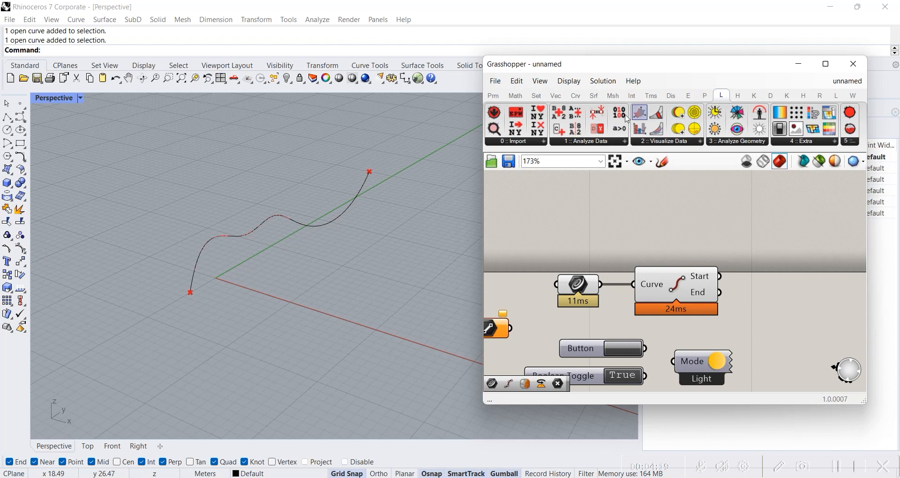
{"action": "left_click", "coordinate": [710, 101]}
{"action": "left_click", "coordinate": [688, 99]}
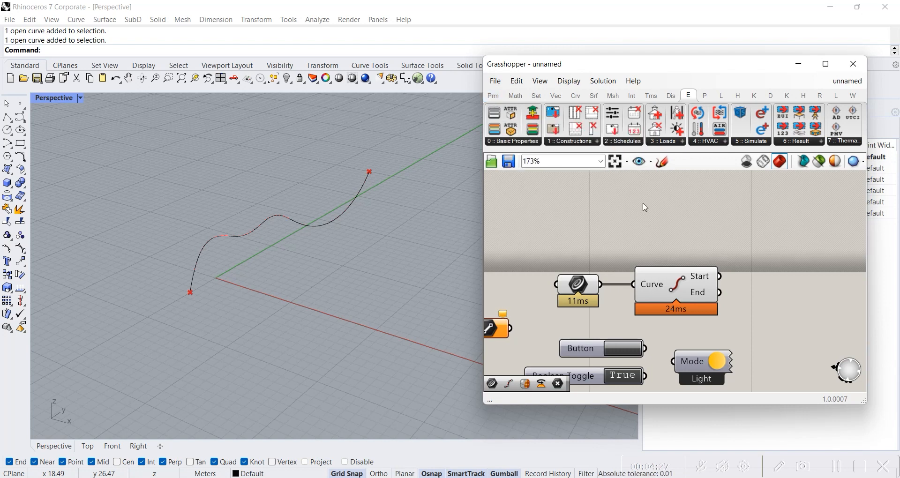
{"action": "scroll", "coordinate": [672, 276], "scroll_direction": "down", "scroll_amount": 3}
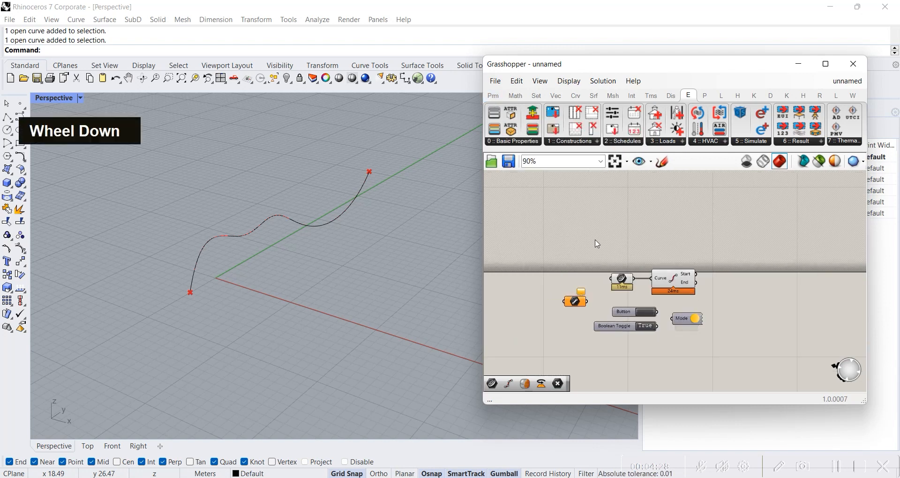
{"action": "left_click", "coordinate": [494, 96]}
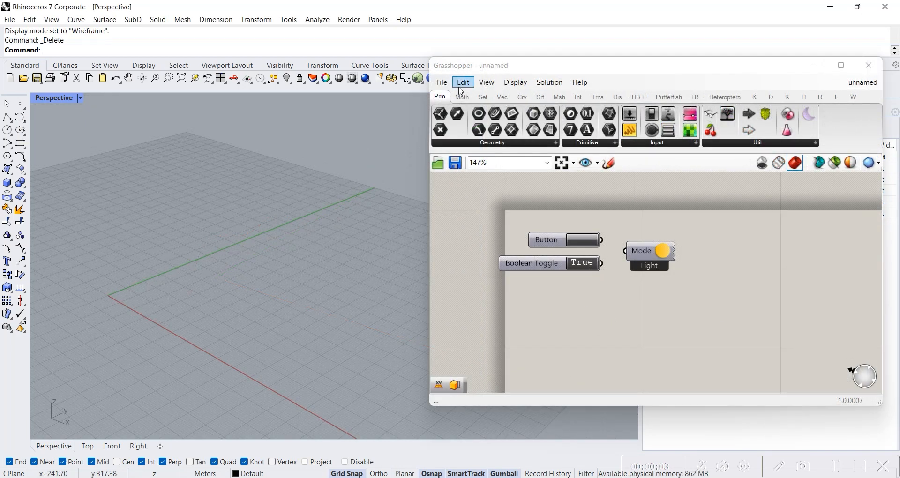
Step: Examine the available file, display and help commands, including the list of supplied tutorial files
{"action": "left_click", "coordinate": [442, 83]}
{"action": "left_click", "coordinate": [444, 85]}
{"action": "left_click", "coordinate": [442, 83]}
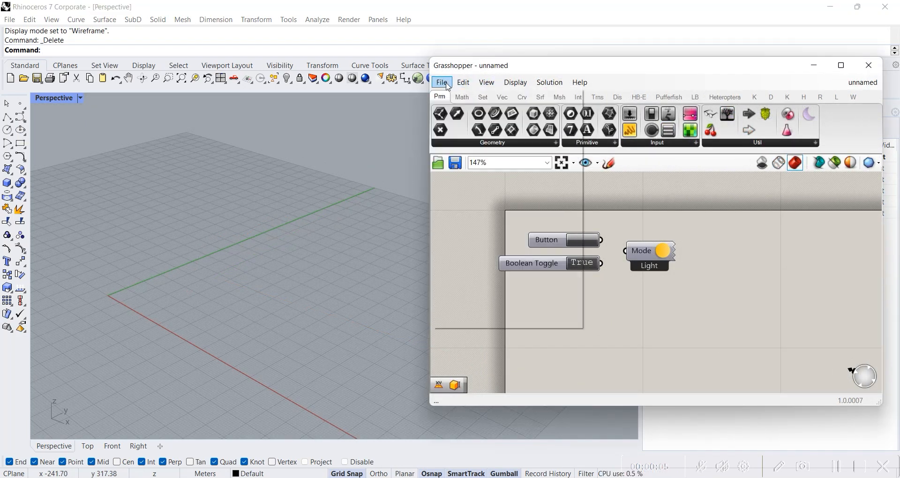
{"action": "mouse_move", "coordinate": [458, 86]}
{"action": "mouse_move", "coordinate": [512, 83]}
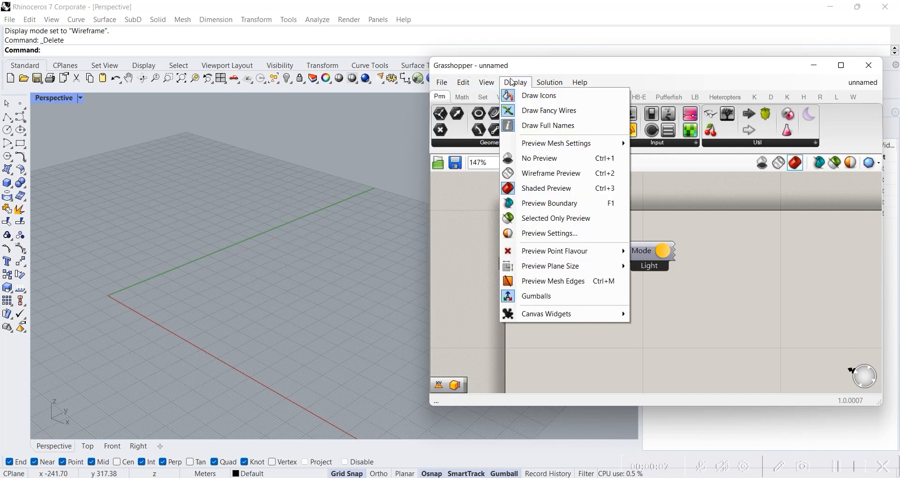
{"action": "mouse_move", "coordinate": [585, 83]}
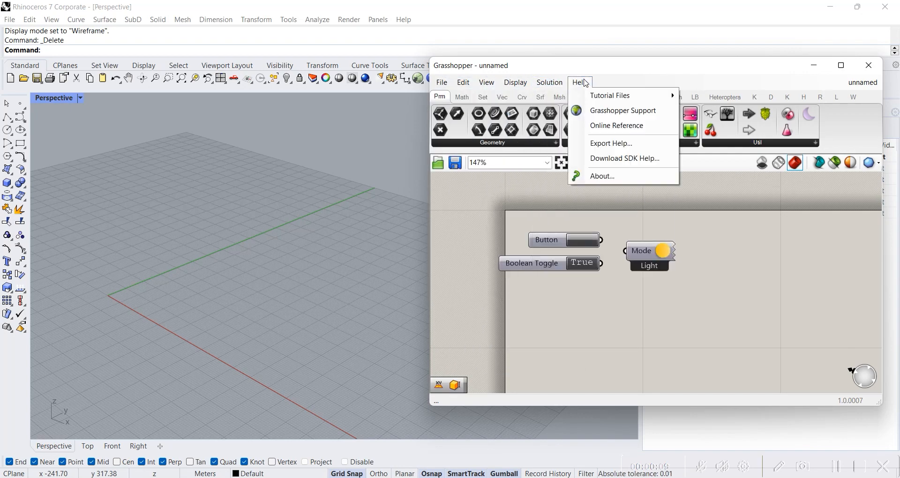
{"action": "mouse_move", "coordinate": [623, 98]}
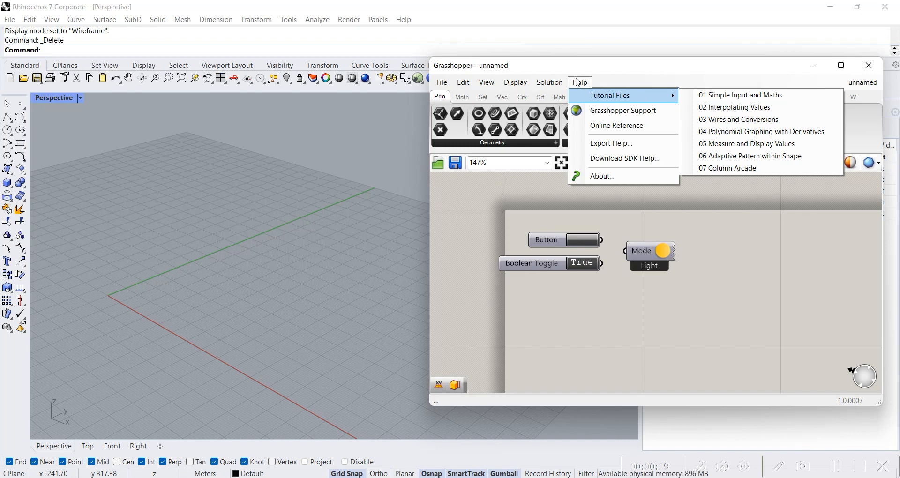
{"action": "left_click", "coordinate": [471, 65]}
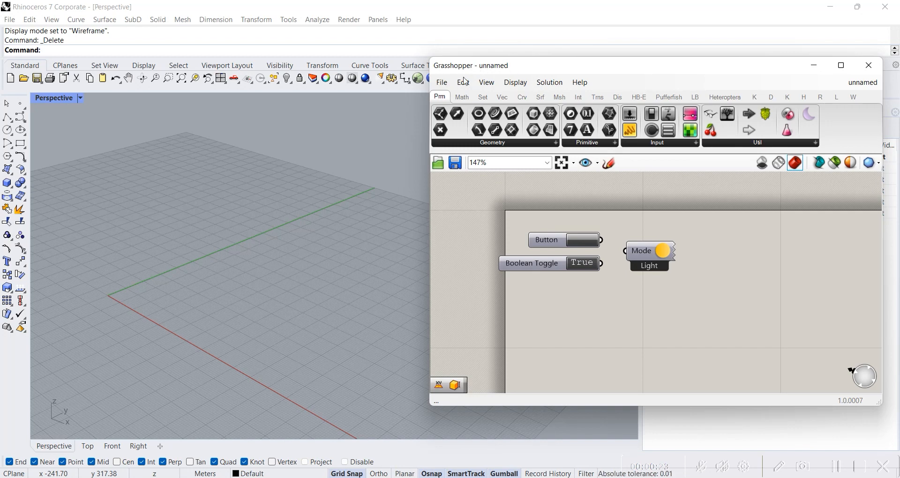
{"action": "left_click", "coordinate": [445, 83]}
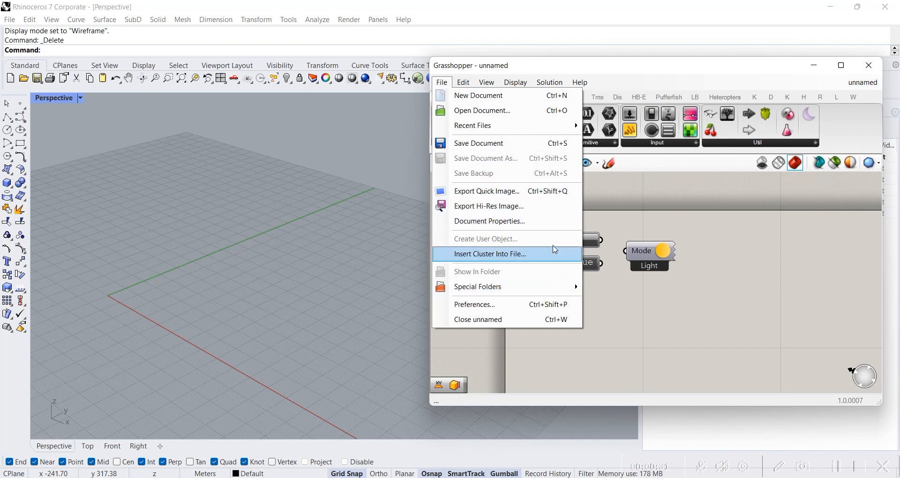
{"action": "left_click", "coordinate": [464, 83]}
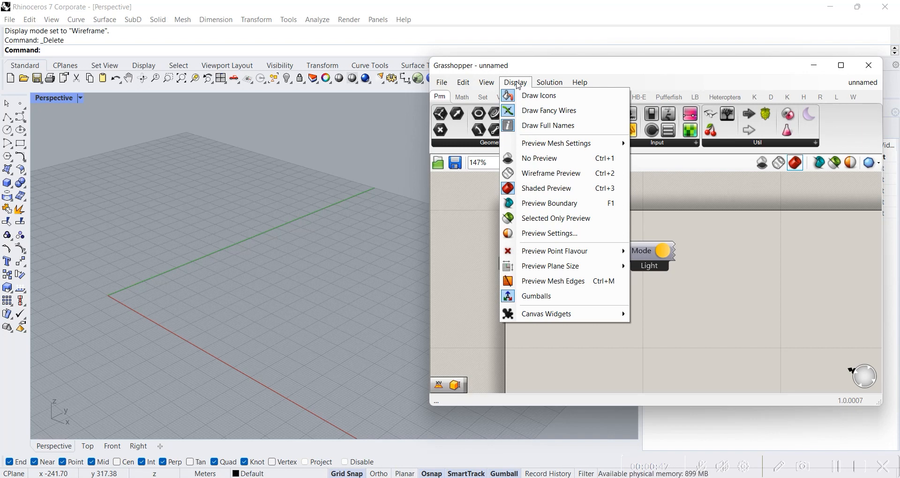
{"action": "left_click", "coordinate": [480, 208]}
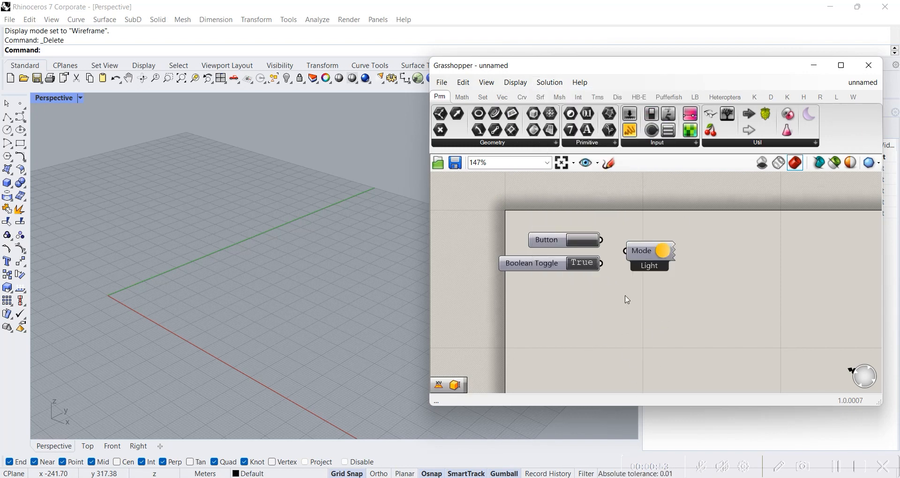
Step: Search the canvas for "box", place a Box Rectangle component and move it below the Mode component
{"action": "right_click_drag", "start_coordinate": [716, 321], "coordinate": [723, 303]}
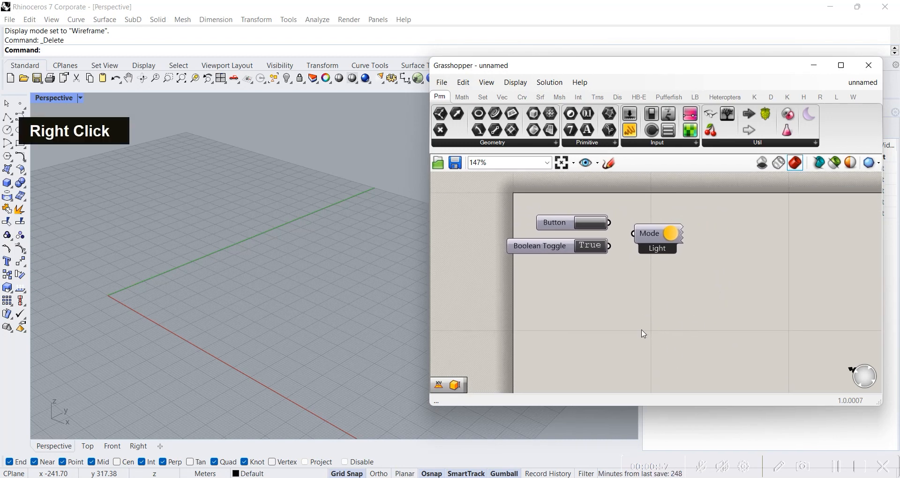
{"action": "double_click", "coordinate": [651, 288]}
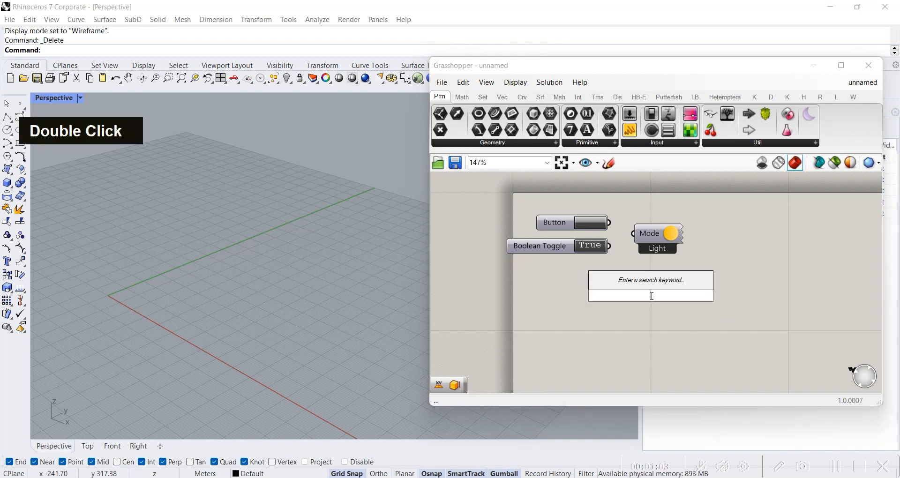
{"action": "type", "text": "box"}
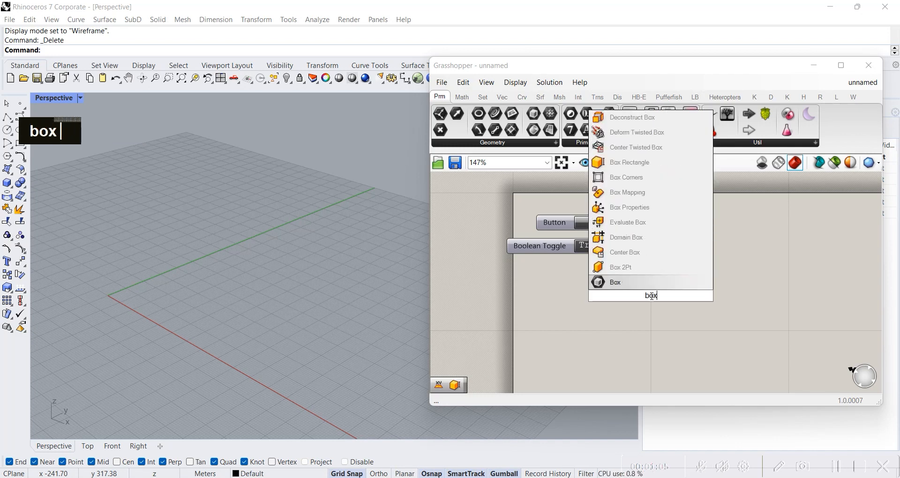
{"action": "left_click", "coordinate": [626, 162]}
{"action": "left_click_drag", "start_coordinate": [651, 308], "coordinate": [698, 314]}
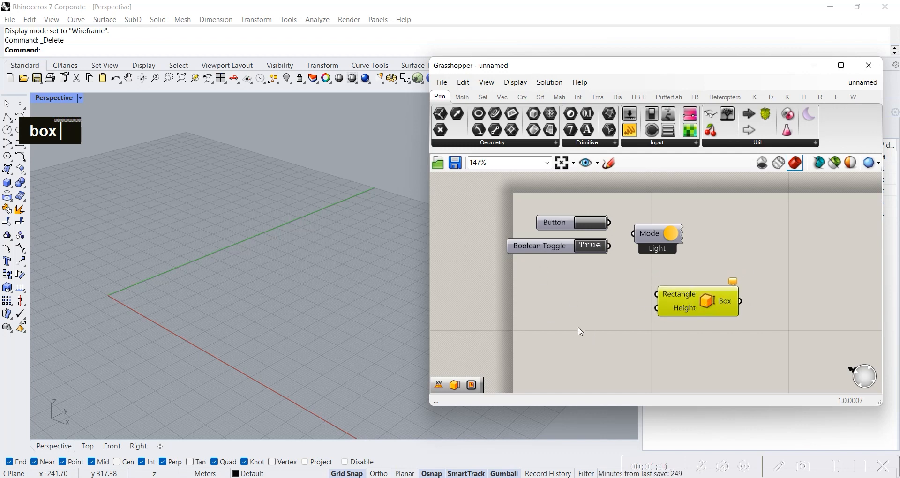
Step: Place a Rectangle component beside Box Rectangle and connect its Rectangle output to the Box Rectangle's Rectangle input
{"action": "double_click", "coordinate": [566, 330]}
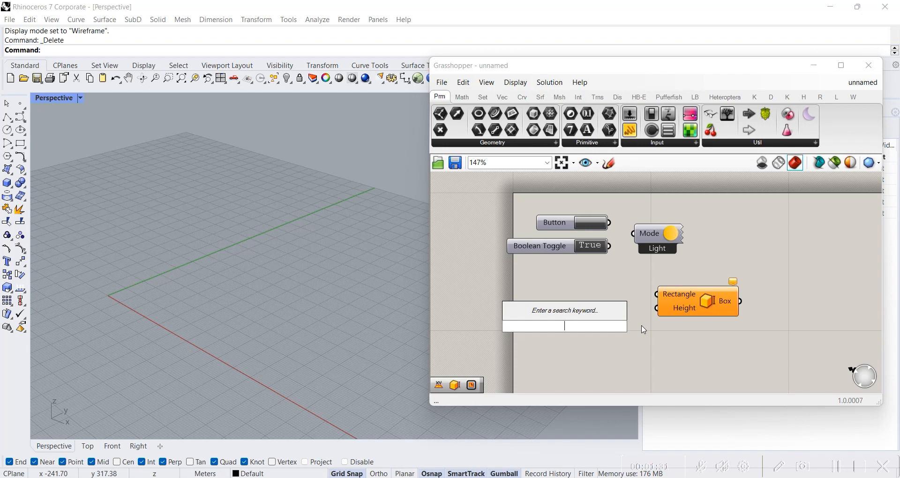
{"action": "double_click", "coordinate": [578, 291]}
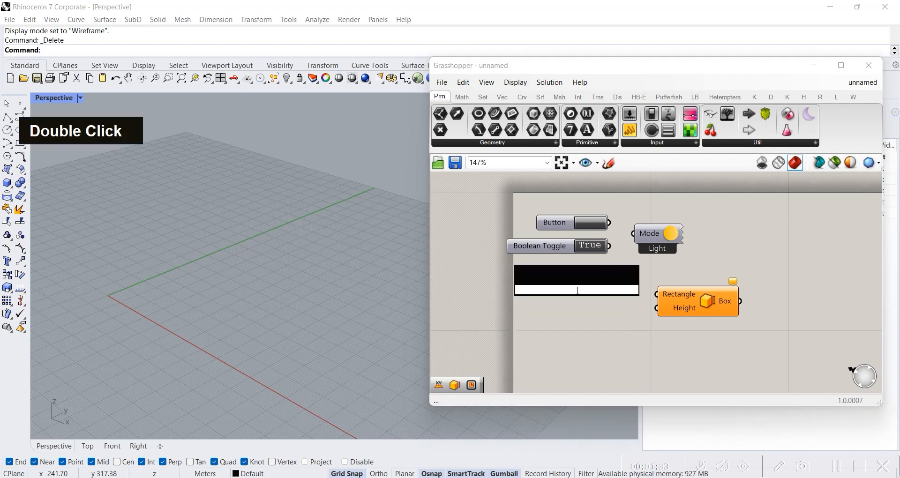
{"action": "type", "text": "rect"}
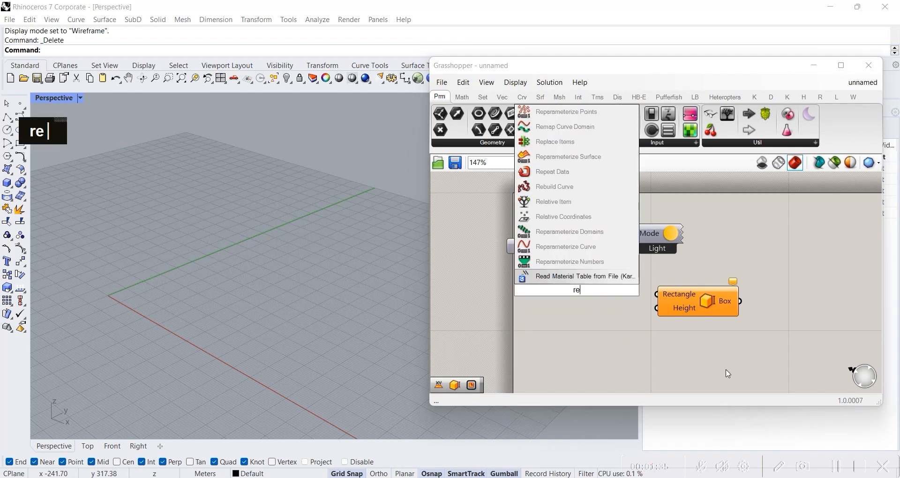
{"action": "left_click", "coordinate": [602, 276]}
{"action": "left_click_drag", "start_coordinate": [593, 304], "coordinate": [592, 345]}
{"action": "left_click_drag", "start_coordinate": [624, 318], "coordinate": [683, 312]}
{"action": "left_click_drag", "start_coordinate": [597, 327], "coordinate": [619, 310], "text": "shift"}
{"action": "left_click", "coordinate": [754, 266]}
{"action": "left_click", "coordinate": [763, 261]}
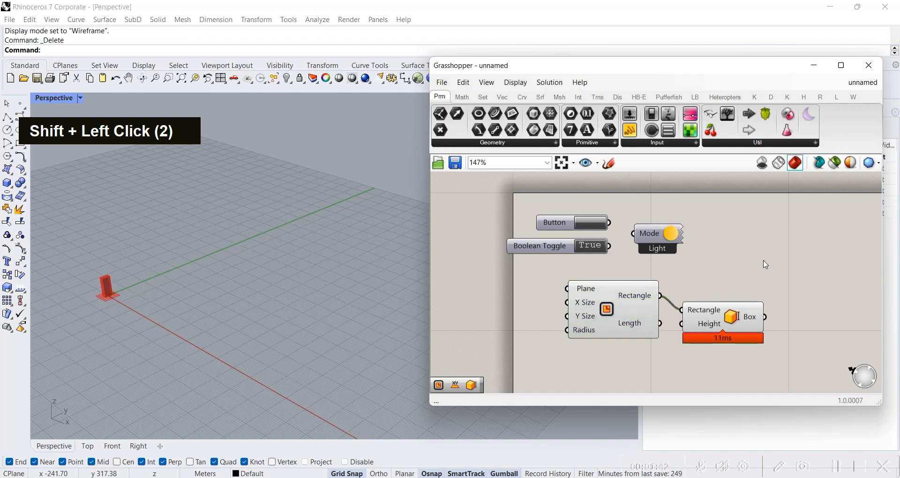
Step: Place an XY Plane component and connect its Plane output to the Rectangle component's Plane input
{"action": "double_click", "coordinate": [514, 351]}
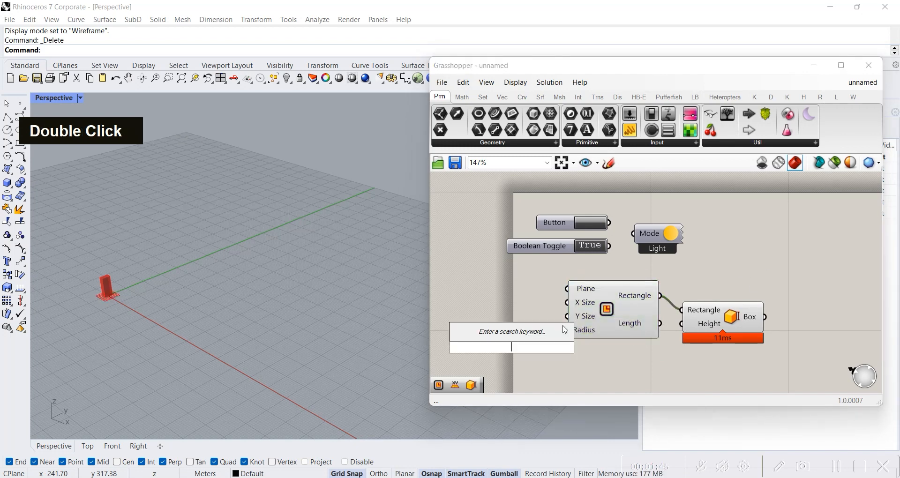
{"action": "type", "text": "xy plane"}
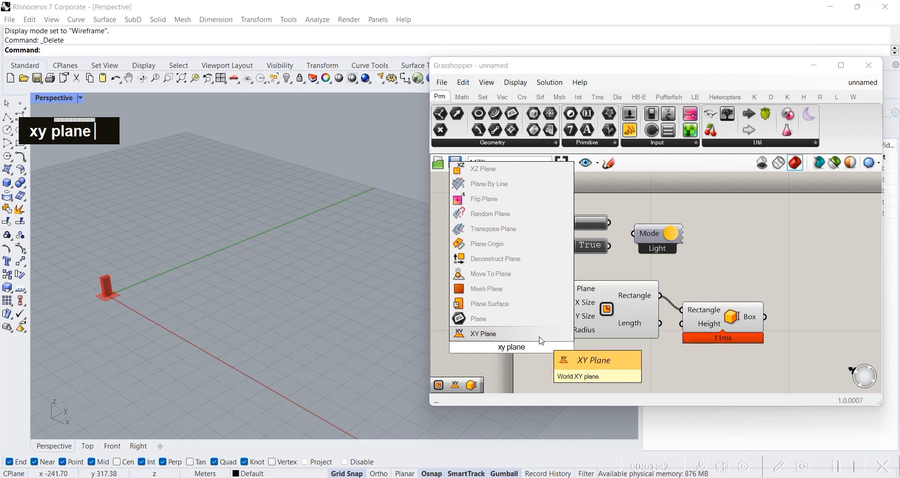
{"action": "left_click", "coordinate": [541, 341]}
{"action": "left_click_drag", "start_coordinate": [510, 346], "coordinate": [564, 290]}
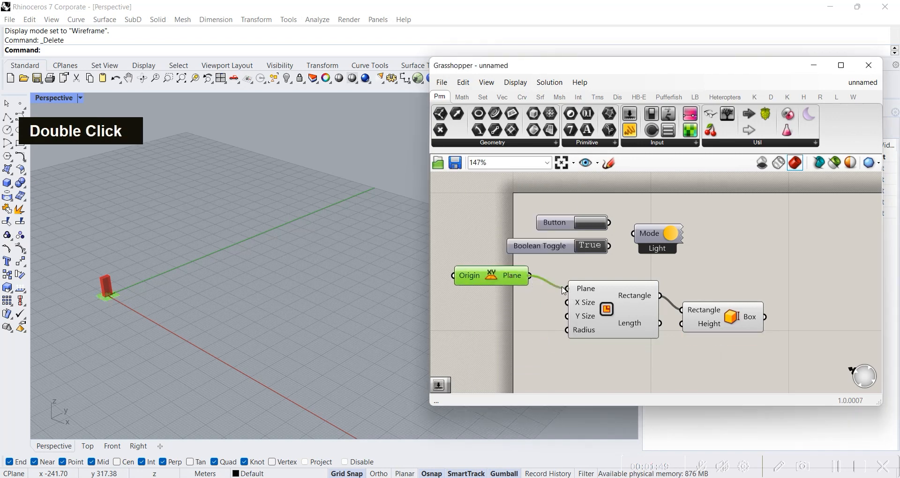
Step: Add two number sliders, each with the value 20, beside the Rectangle component's size inputs
{"action": "left_click", "coordinate": [522, 323]}
{"action": "double_click", "coordinate": [488, 321]}
{"action": "type", "text": "20"}
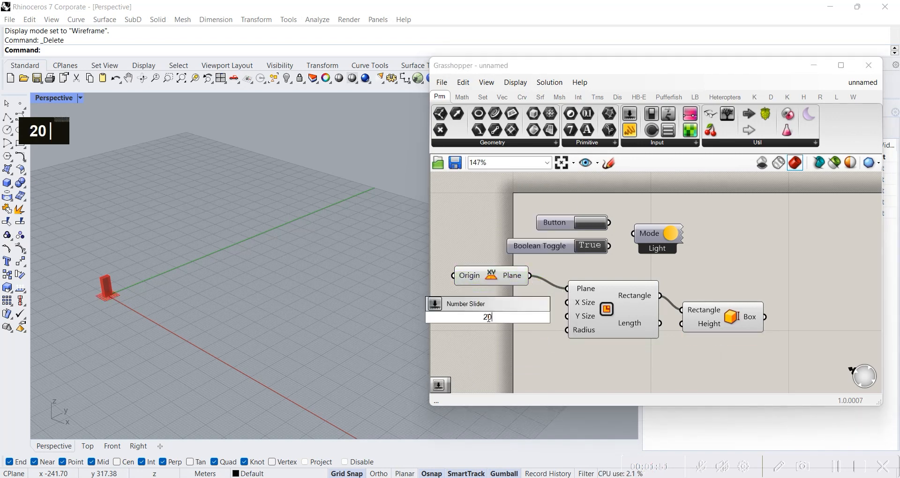
{"action": "key", "text": "Return"}
{"action": "double_click", "coordinate": [490, 332]}
{"action": "type", "text": "20"}
{"action": "key", "text": "Return"}
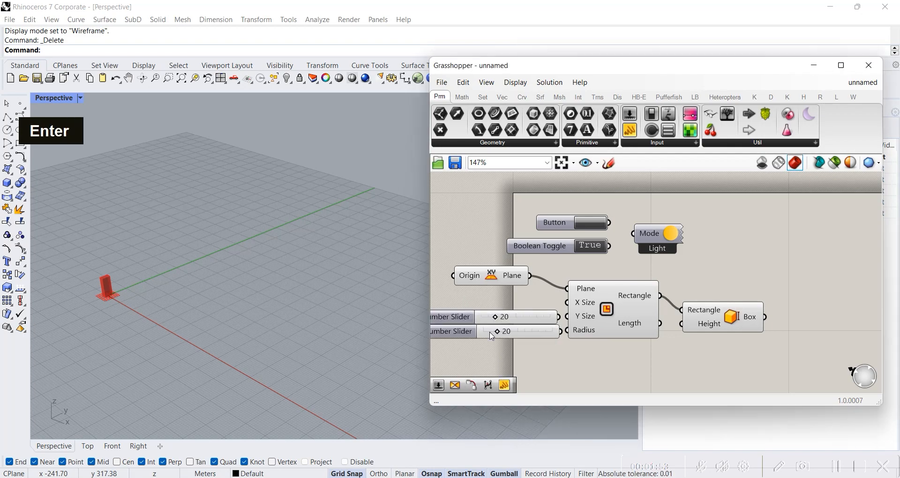
Step: Connect the upper number slider to the Rectangle component's X Size input and the lower one to its Y Size input
{"action": "left_click_drag", "start_coordinate": [558, 317], "coordinate": [568, 302]}
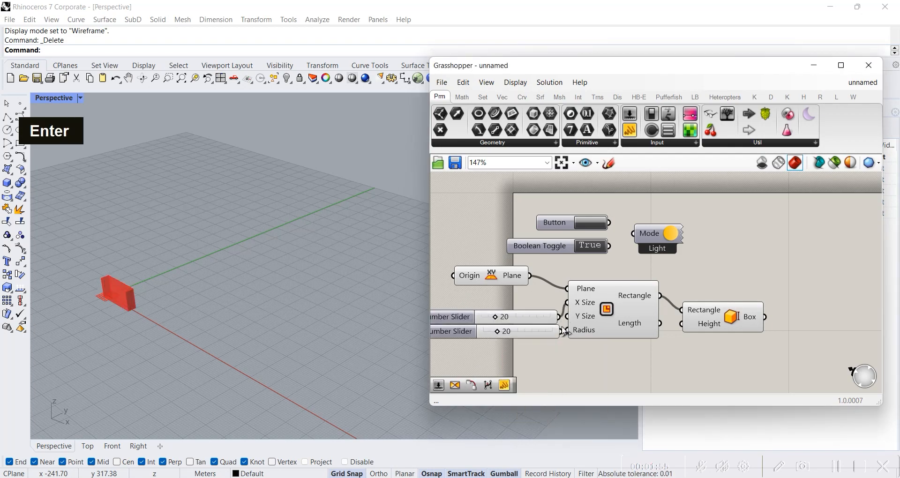
{"action": "left_click_drag", "start_coordinate": [560, 331], "coordinate": [568, 316]}
{"action": "right_click_drag", "start_coordinate": [147, 283], "coordinate": [316, 322], "text": "shift"}
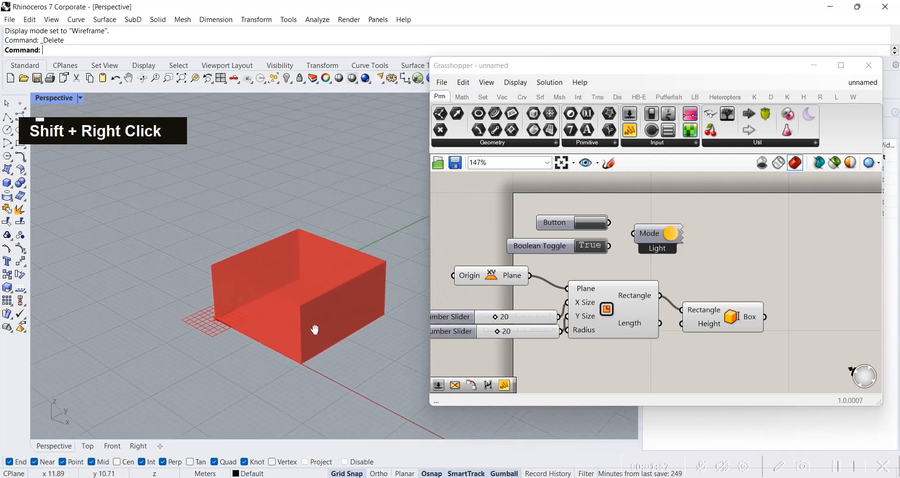
Step: Shift the Rectangle component closer to Box Rectangle and move the XY Plane component slightly towards it to tidy the layout
{"action": "left_click_drag", "start_coordinate": [627, 316], "coordinate": [642, 316]}
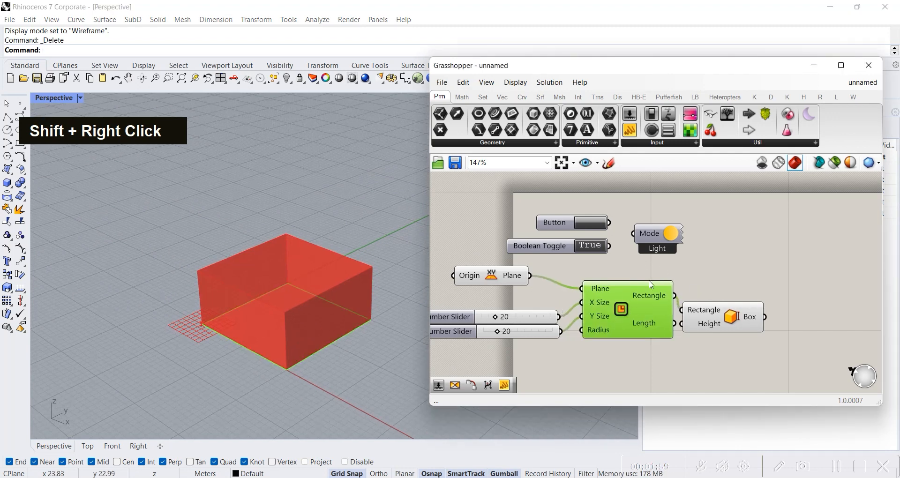
{"action": "key", "text": "shift"}
{"action": "key", "text": "shift"}
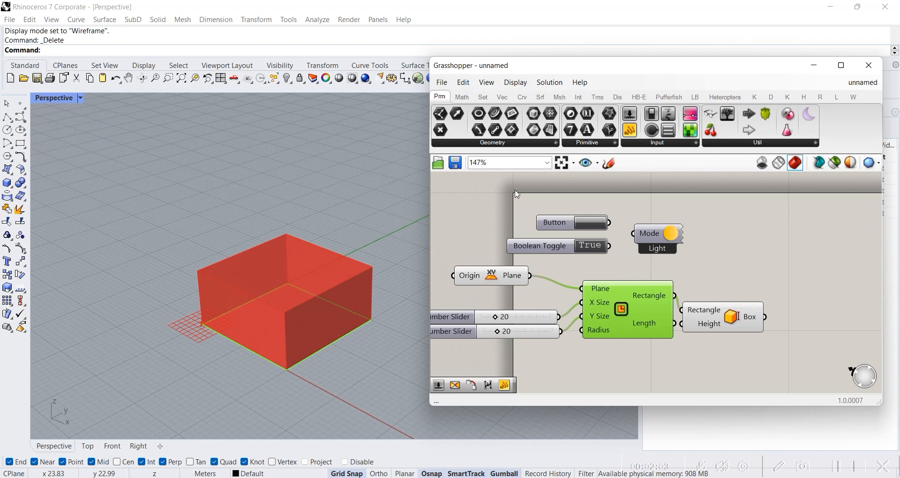
{"action": "left_click_drag", "start_coordinate": [505, 280], "coordinate": [510, 288]}
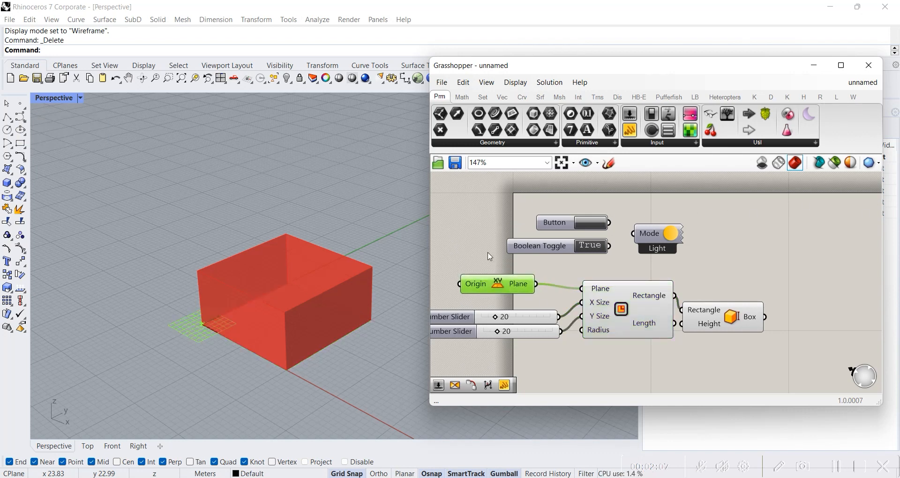
{"action": "scroll", "coordinate": [487, 267], "scroll_direction": "down", "scroll_amount": 5}
{"action": "right_click_drag", "start_coordinate": [488, 266], "coordinate": [557, 277]}
{"action": "scroll", "coordinate": [558, 278], "scroll_direction": "up", "scroll_amount": 5}
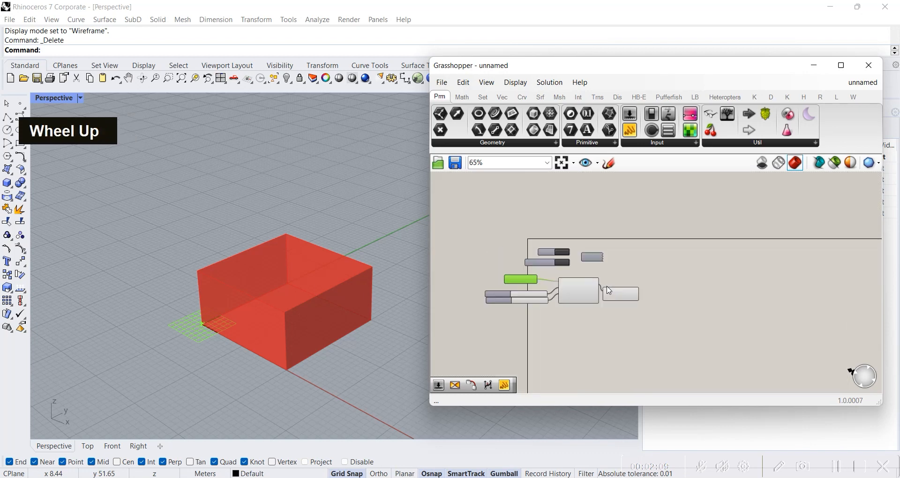
{"action": "right_click_drag", "start_coordinate": [629, 280], "coordinate": [642, 280]}
{"action": "left_click", "coordinate": [678, 260]}
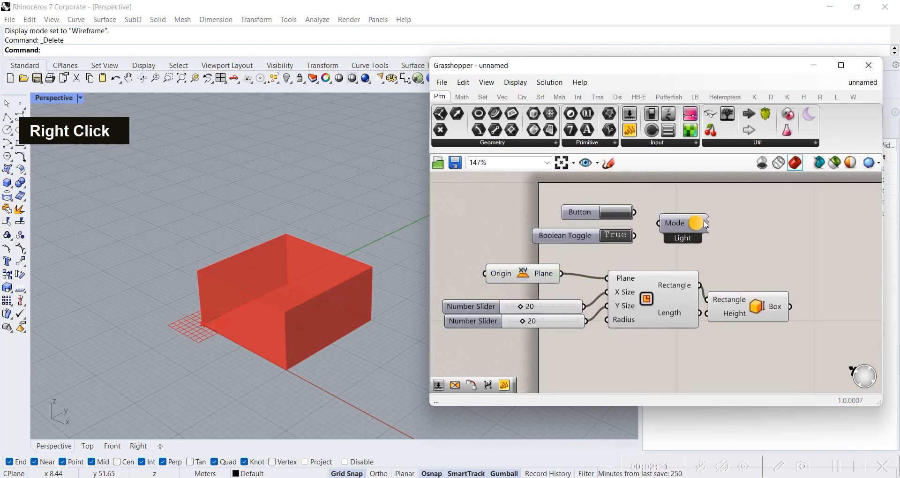
Step: Align the lower number slider beneath the upper one, leaving a small gap between them
{"action": "left_click", "coordinate": [519, 82]}
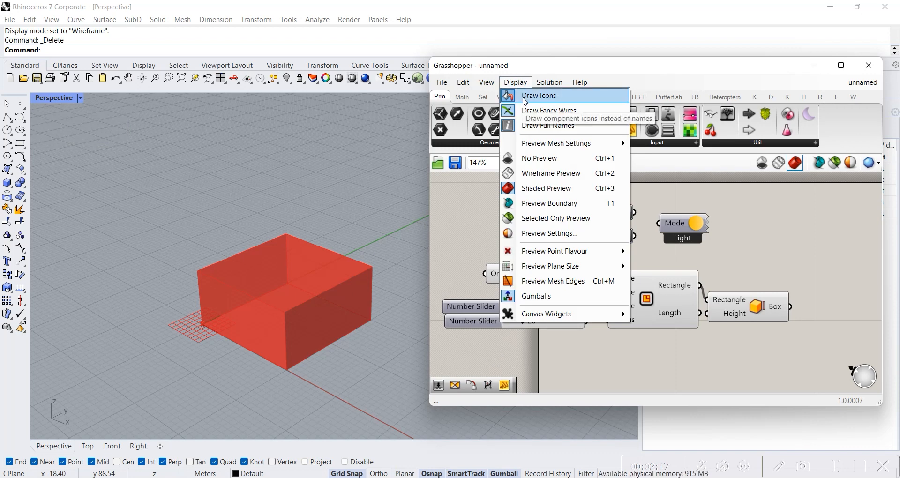
{"action": "left_click", "coordinate": [801, 227]}
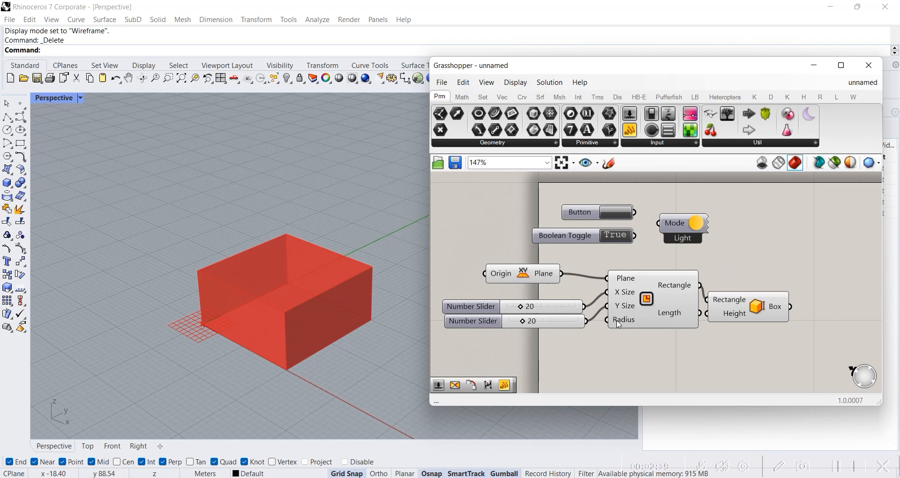
{"action": "left_click_drag", "start_coordinate": [559, 323], "coordinate": [557, 327]}
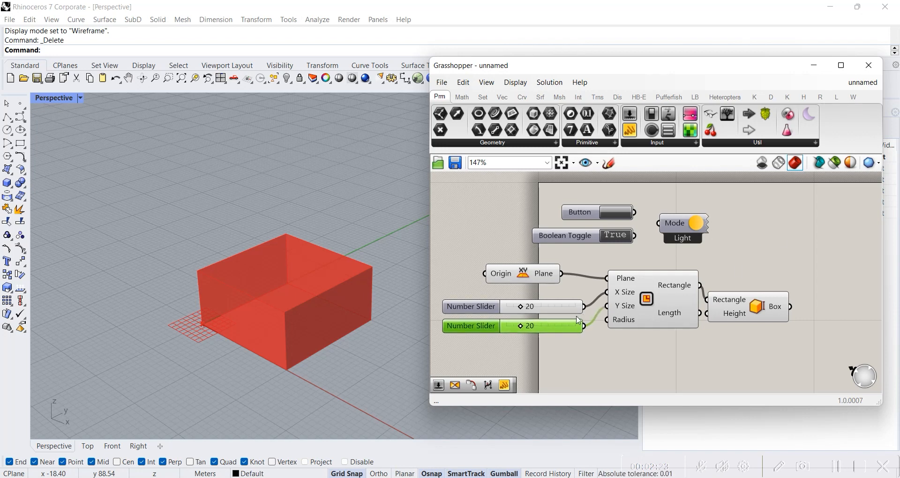
{"action": "left_click", "coordinate": [679, 251]}
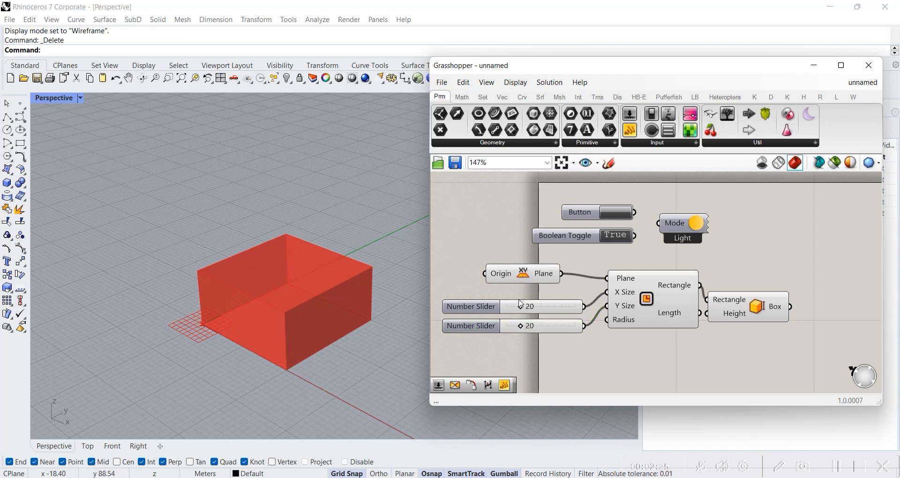
{"action": "right_click_drag", "start_coordinate": [670, 274], "coordinate": [698, 271]}
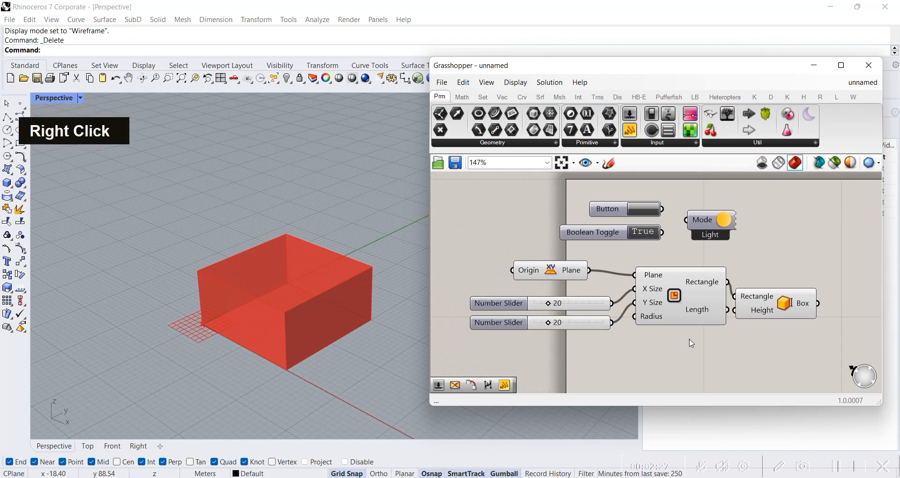
{"action": "left_click_drag", "start_coordinate": [451, 244], "coordinate": [847, 350]}
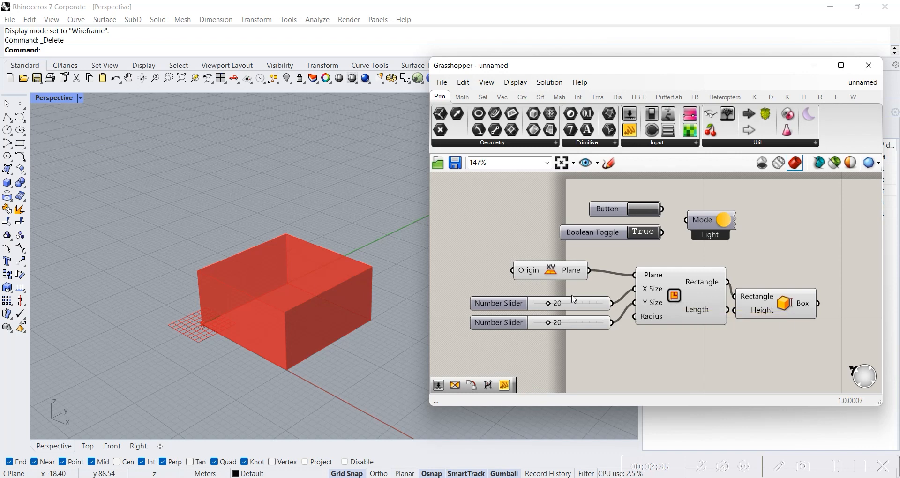
{"action": "left_click_drag", "start_coordinate": [452, 243], "coordinate": [871, 371]}
{"action": "left_click", "coordinate": [774, 380]}
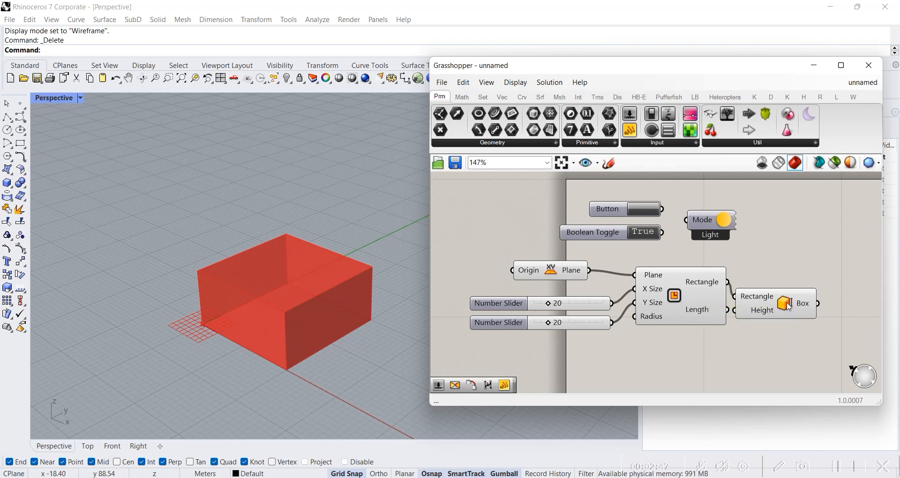
Step: Turn the Draw Icons display option off and on twice to compare component names with component icons
{"action": "left_click", "coordinate": [515, 83]}
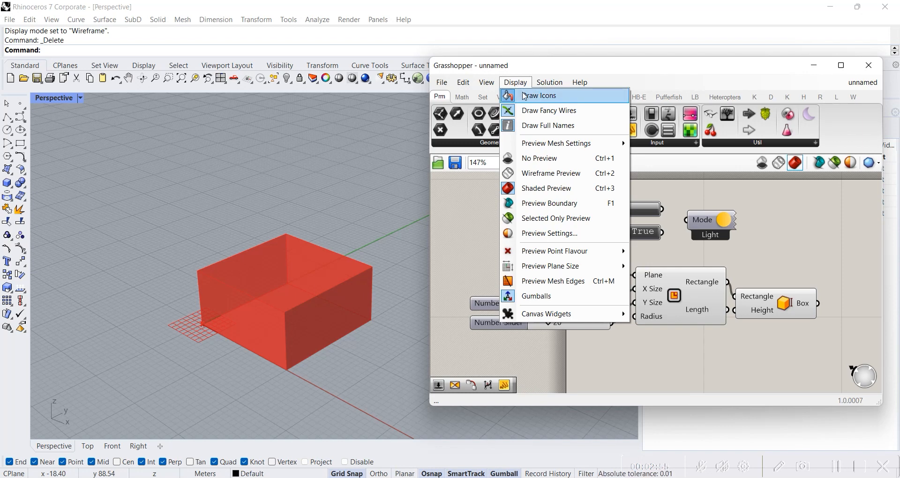
{"action": "left_click", "coordinate": [525, 95]}
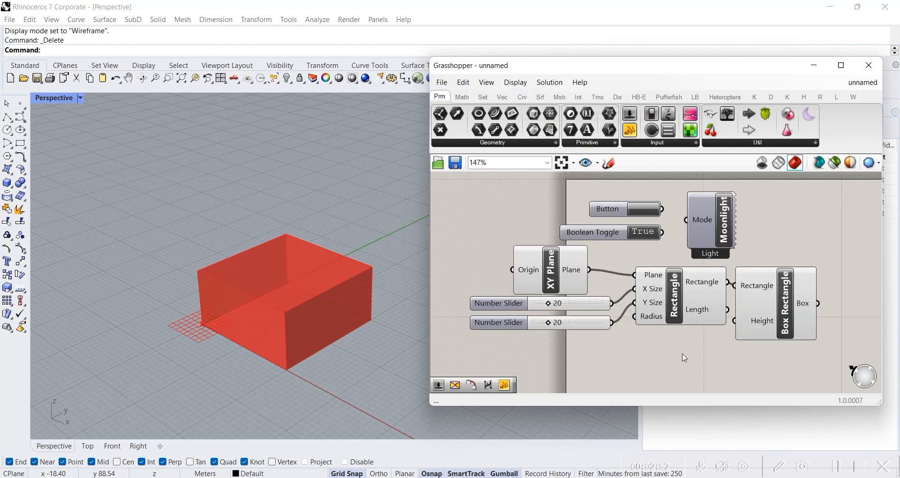
{"action": "left_click", "coordinate": [527, 85]}
{"action": "left_click", "coordinate": [526, 95]}
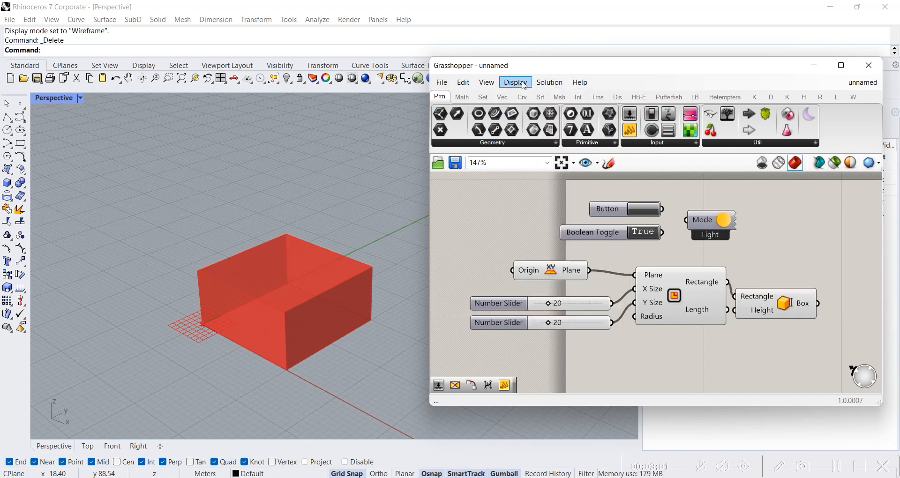
{"action": "left_click", "coordinate": [527, 85]}
{"action": "left_click", "coordinate": [526, 96]}
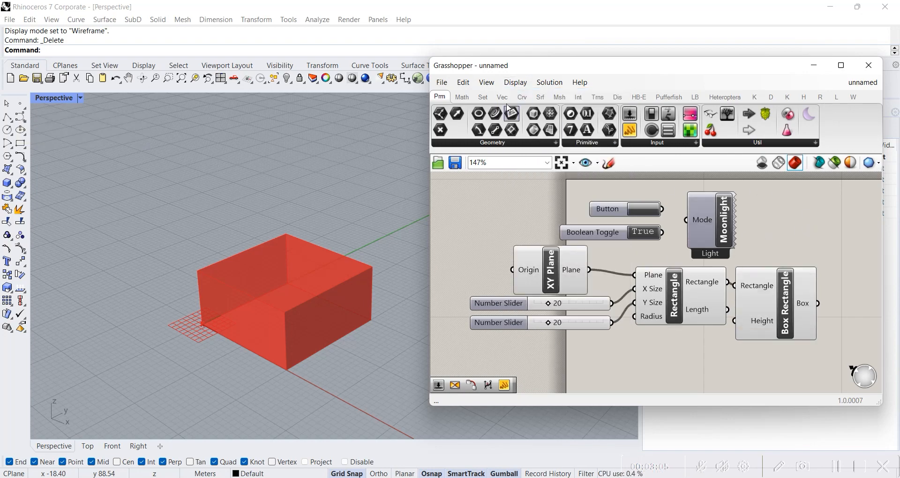
{"action": "left_click", "coordinate": [515, 82]}
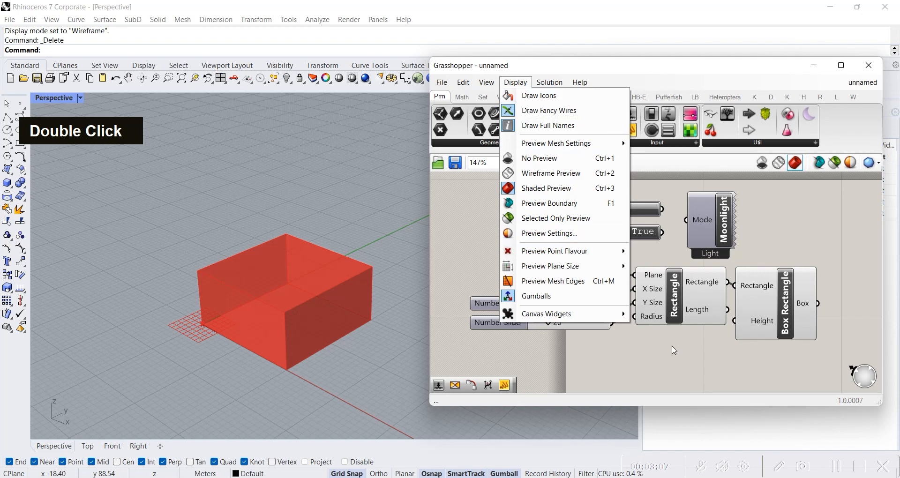
{"action": "left_click", "coordinate": [535, 95]}
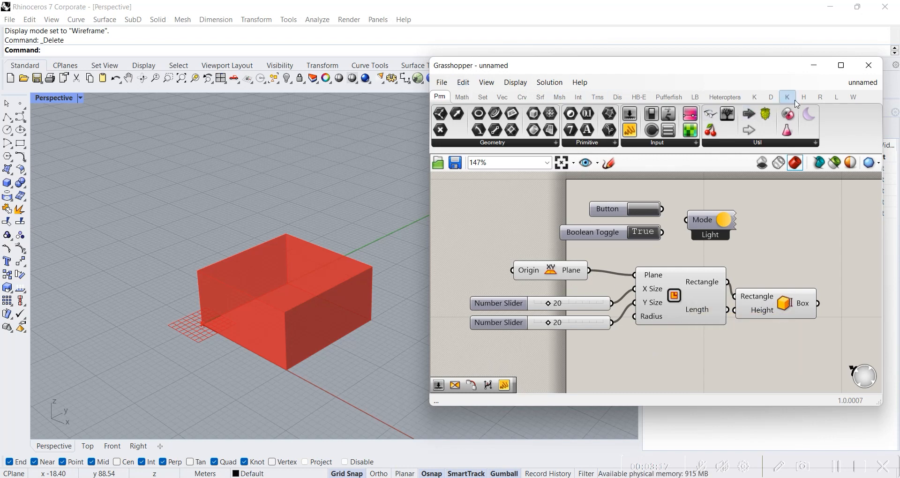
{"action": "left_click", "coordinate": [515, 82]}
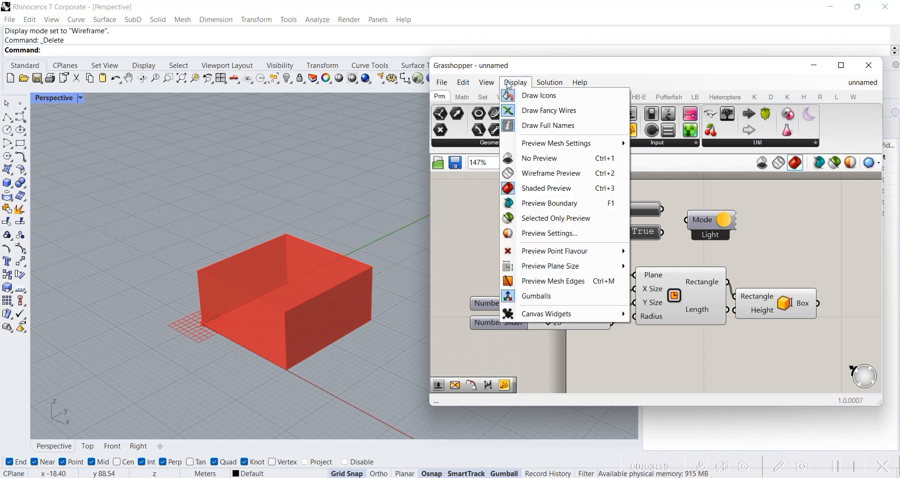
{"action": "mouse_move", "coordinate": [563, 143]}
{"action": "left_click", "coordinate": [830, 232]}
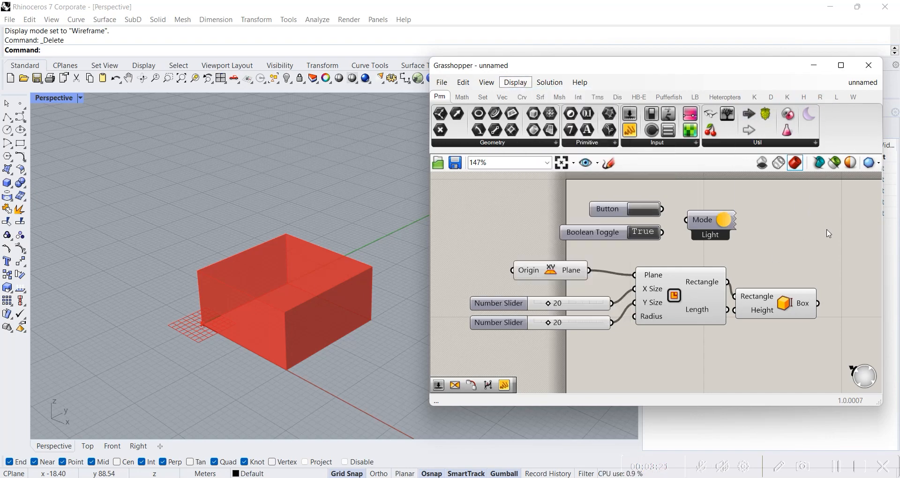
{"action": "left_click", "coordinate": [516, 83]}
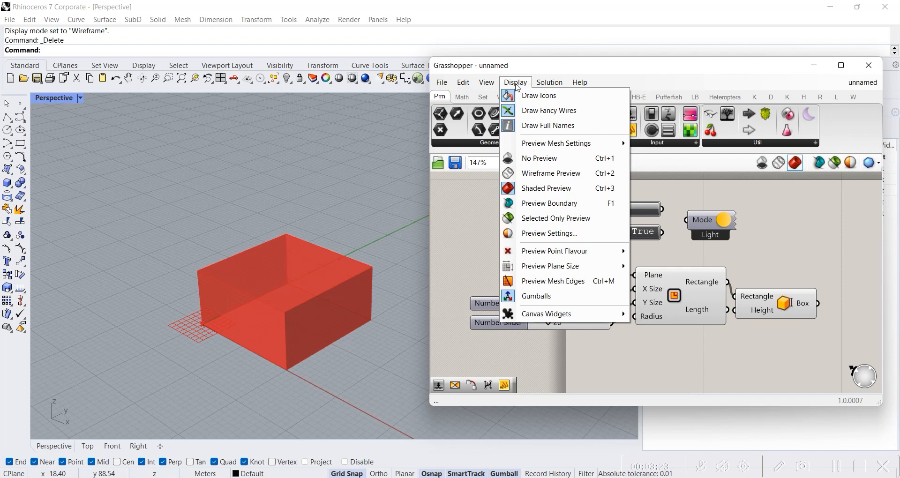
{"action": "left_click", "coordinate": [755, 267]}
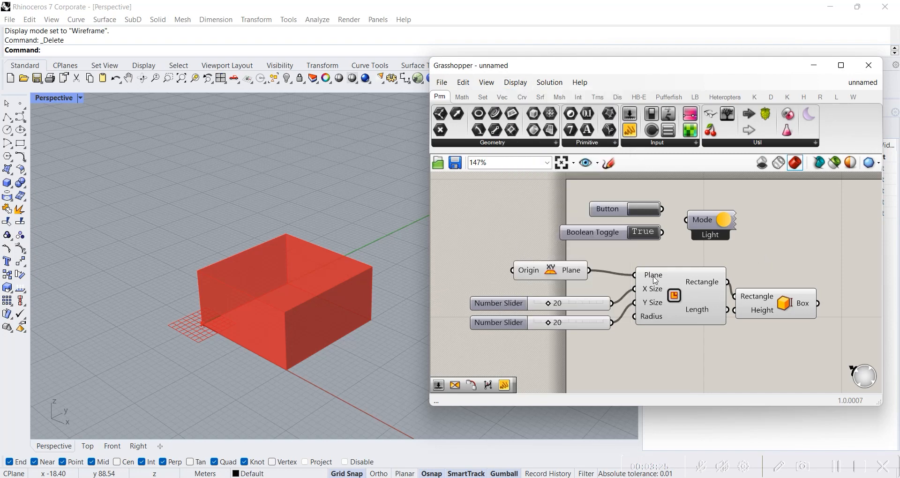
Step: Turn off Draw Full Names to compare the abbreviated input and output labels, and turn the option on again
{"action": "scroll", "coordinate": [661, 282], "scroll_direction": "up", "scroll_amount": 2}
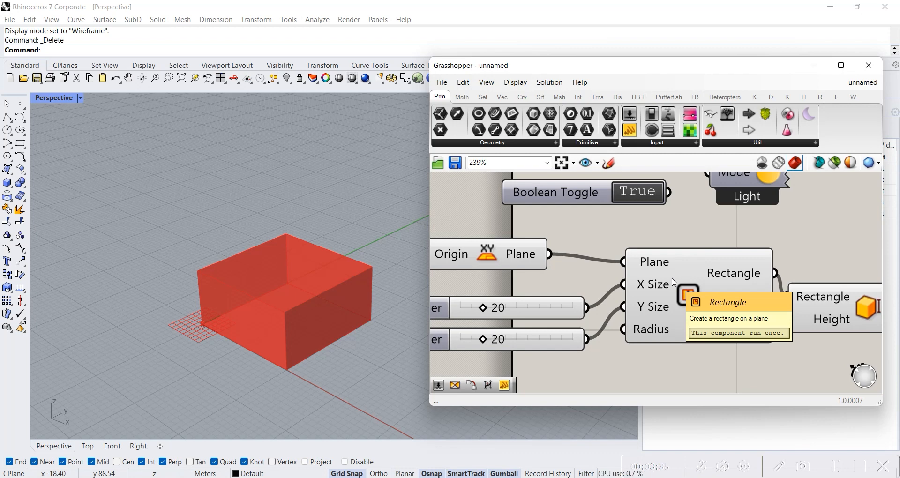
{"action": "left_click", "coordinate": [521, 87]}
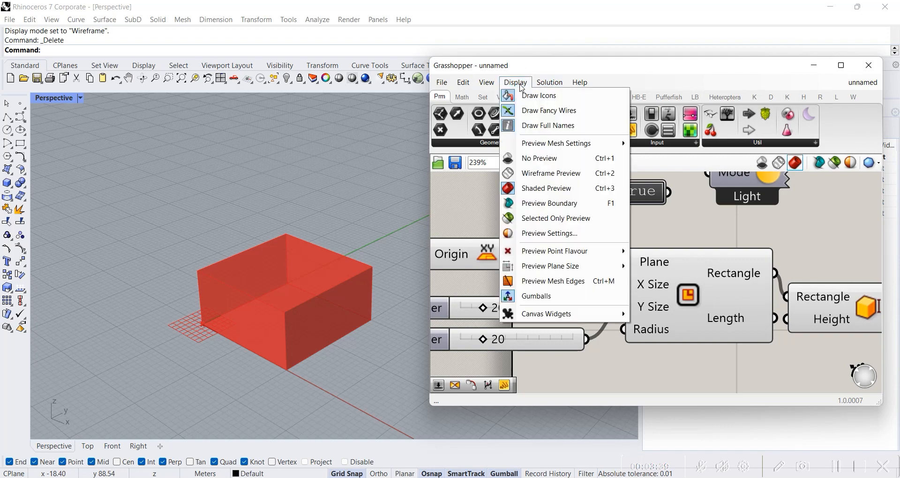
{"action": "left_click", "coordinate": [539, 131]}
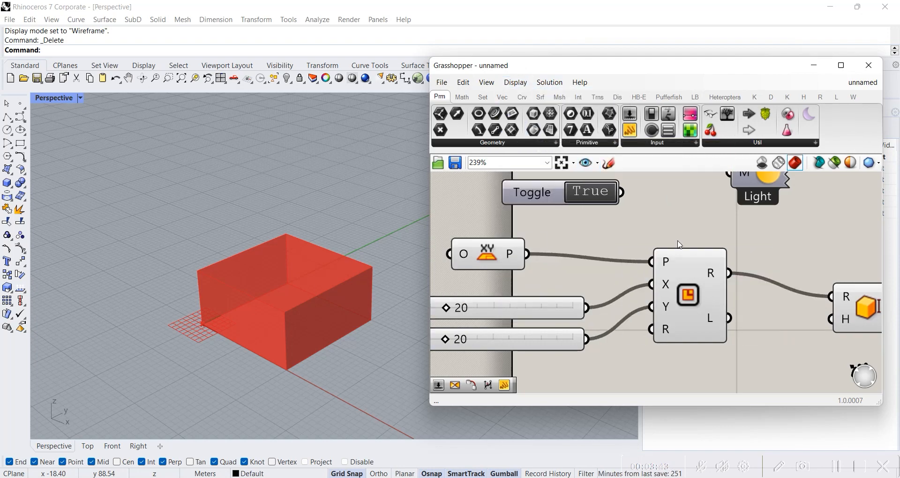
{"action": "scroll", "coordinate": [769, 256], "scroll_direction": "down", "scroll_amount": 3}
{"action": "right_click_drag", "start_coordinate": [725, 274], "coordinate": [704, 284]}
{"action": "scroll", "coordinate": [704, 283], "scroll_direction": "up", "scroll_amount": 4}
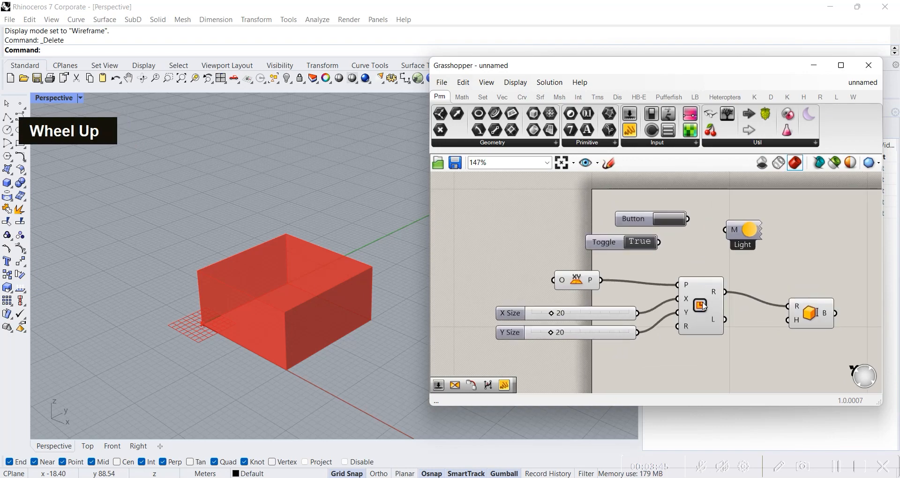
{"action": "left_click", "coordinate": [520, 84]}
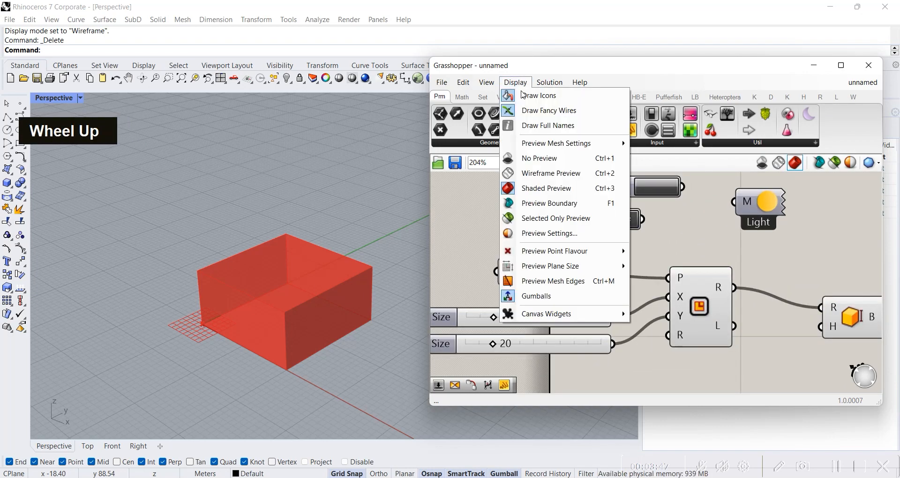
{"action": "left_click", "coordinate": [535, 125]}
Step: Move the Box Rectangle component slightly farther from the Rectangle component to widen the gap between them
{"action": "left_click_drag", "start_coordinate": [815, 319], "coordinate": [830, 314]}
{"action": "left_click", "coordinate": [697, 370]}
{"action": "scroll", "coordinate": [698, 310], "scroll_direction": "down", "scroll_amount": 5}
{"action": "right_click_drag", "start_coordinate": [741, 313], "coordinate": [697, 308]}
{"action": "scroll", "coordinate": [710, 337], "scroll_direction": "up", "scroll_amount": 6}
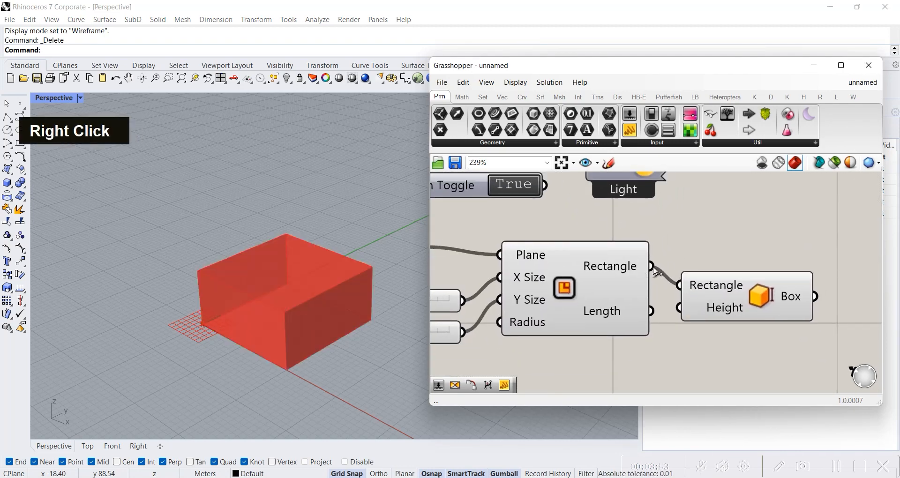
{"action": "scroll", "coordinate": [660, 324], "scroll_direction": "down", "scroll_amount": 5}
{"action": "right_click_drag", "start_coordinate": [619, 333], "coordinate": [678, 335]}
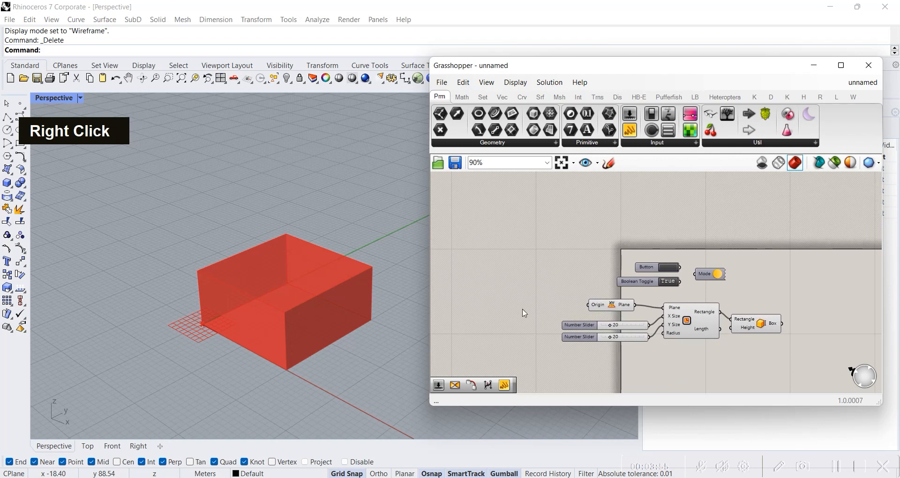
{"action": "scroll", "coordinate": [712, 336], "scroll_direction": "up", "scroll_amount": 2}
{"action": "right_click_drag", "start_coordinate": [698, 306], "coordinate": [699, 312]}
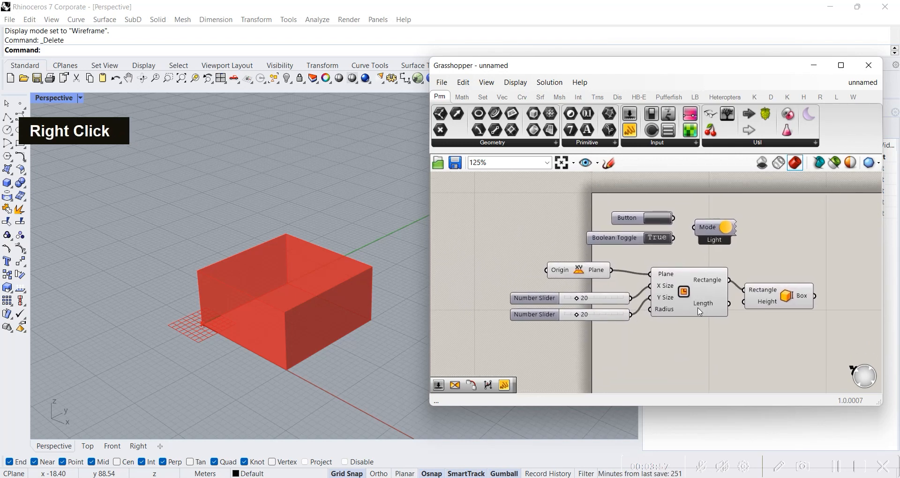
{"action": "mouse_move", "coordinate": [699, 299]}
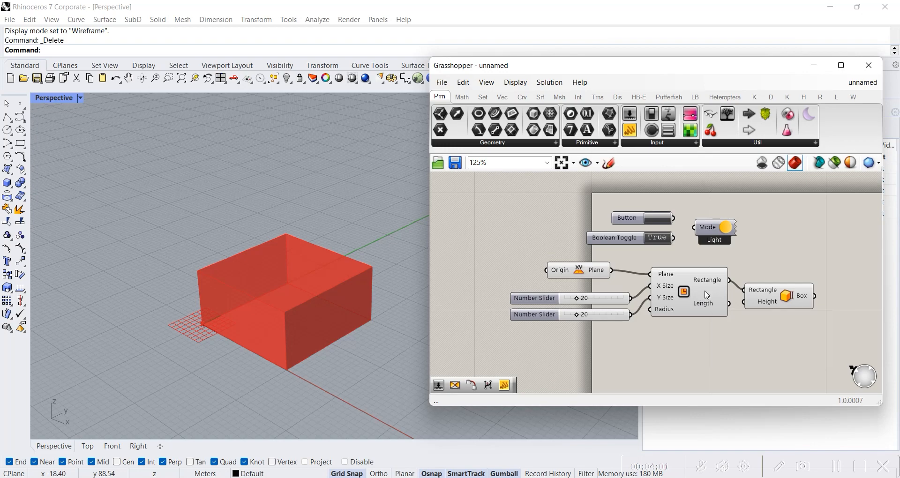
{"action": "double_click", "coordinate": [508, 78]}
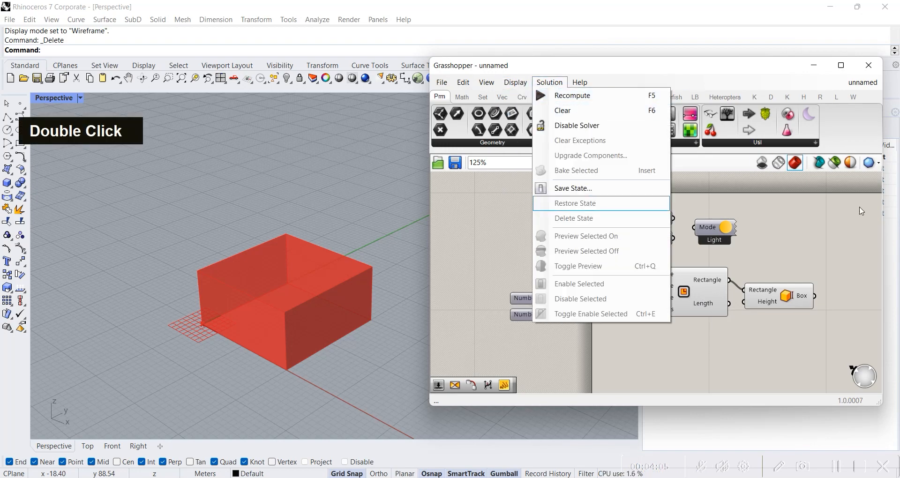
{"action": "left_click", "coordinate": [682, 225]}
{"action": "left_click_drag", "start_coordinate": [506, 184], "coordinate": [850, 351]}
{"action": "left_click", "coordinate": [492, 299]}
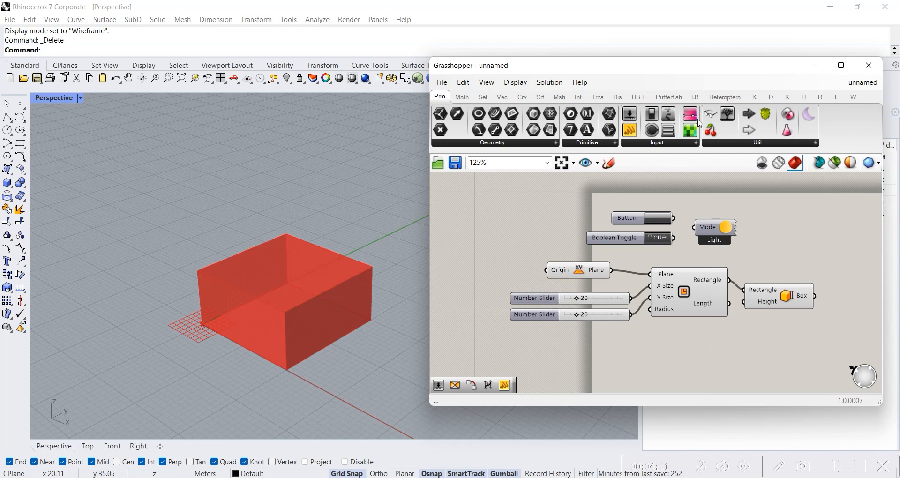
Step: Close the Grasshopper window and reopen it with the Grasshopper command
{"action": "left_click", "coordinate": [868, 67]}
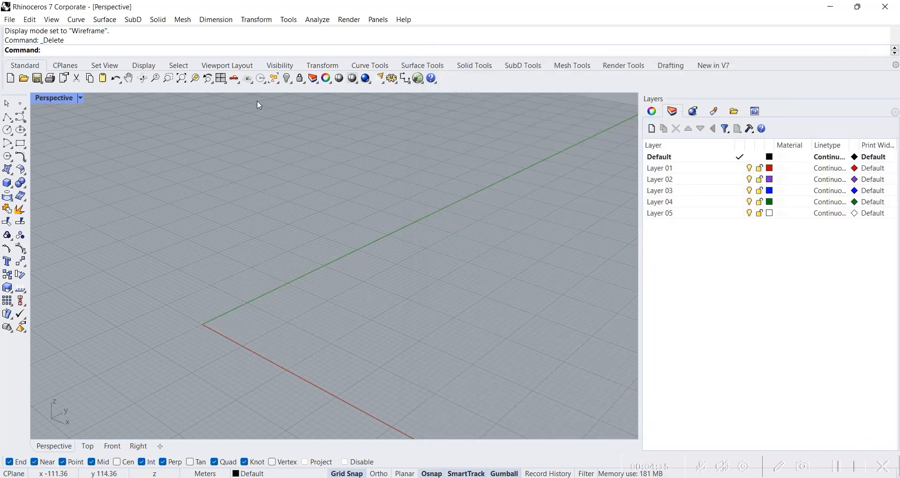
{"action": "type", "text": "gras"}
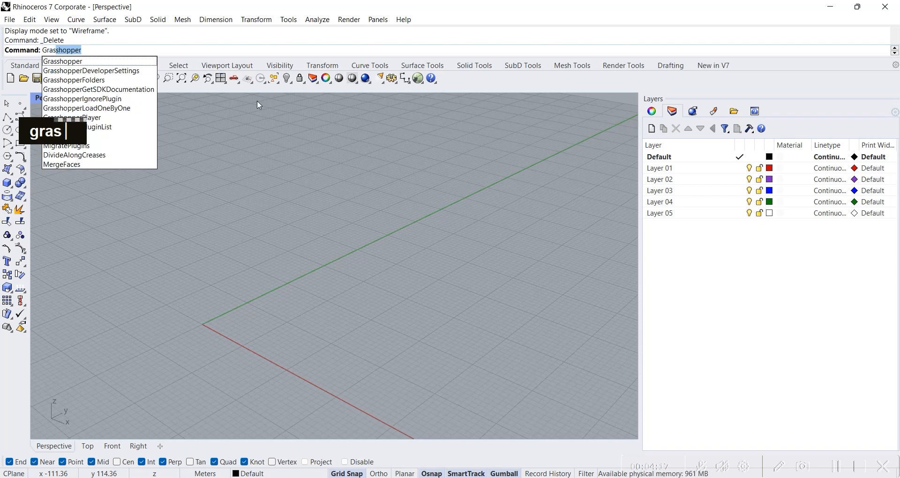
{"action": "left_click", "coordinate": [137, 62]}
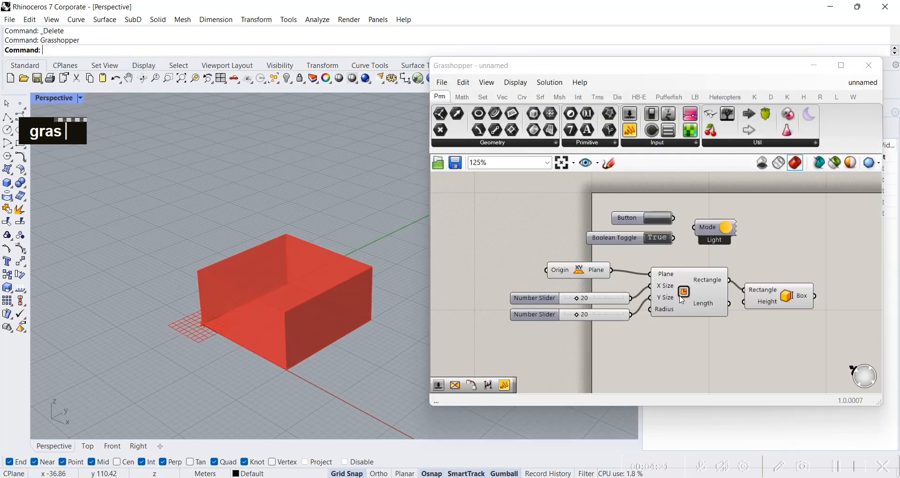
Step: Move the Box Rectangle component slightly up and farther from the Rectangle component
{"action": "mouse_move", "coordinate": [676, 275]}
{"action": "left_click_drag", "start_coordinate": [788, 295], "coordinate": [799, 282]}
{"action": "left_click", "coordinate": [578, 283]}
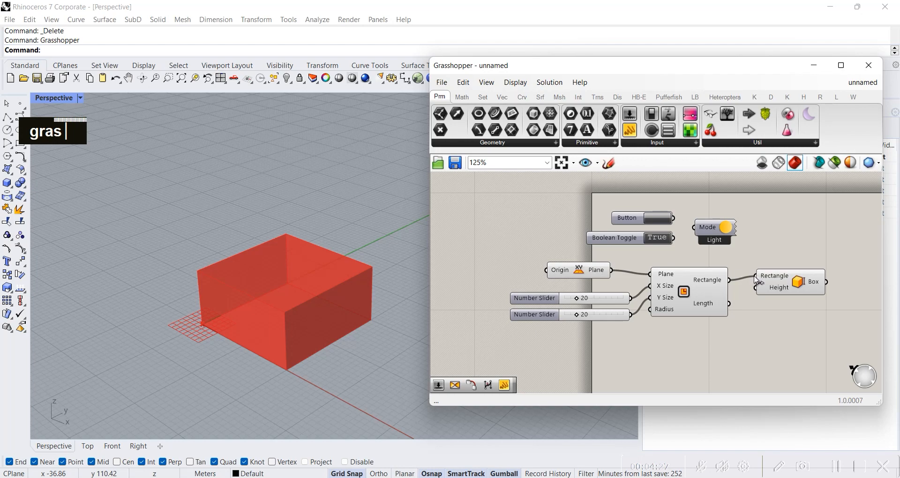
{"action": "right_click", "coordinate": [777, 284]}
{"action": "left_click", "coordinate": [746, 335]}
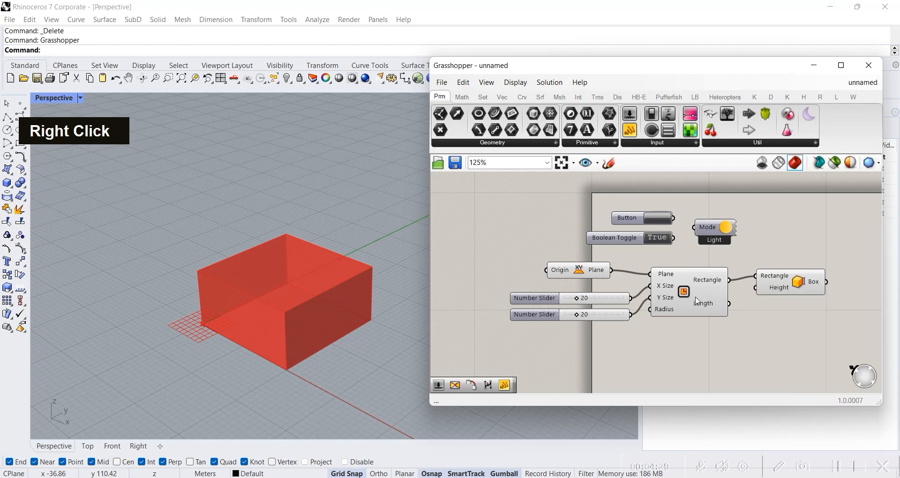
{"action": "scroll", "coordinate": [697, 297], "scroll_direction": "up", "scroll_amount": 3}
{"action": "scroll", "coordinate": [699, 296], "scroll_direction": "down", "scroll_amount": 2}
{"action": "right_click_drag", "start_coordinate": [747, 273], "coordinate": [717, 291]}
{"action": "left_click", "coordinate": [646, 301]}
{"action": "left_click", "coordinate": [645, 357]}
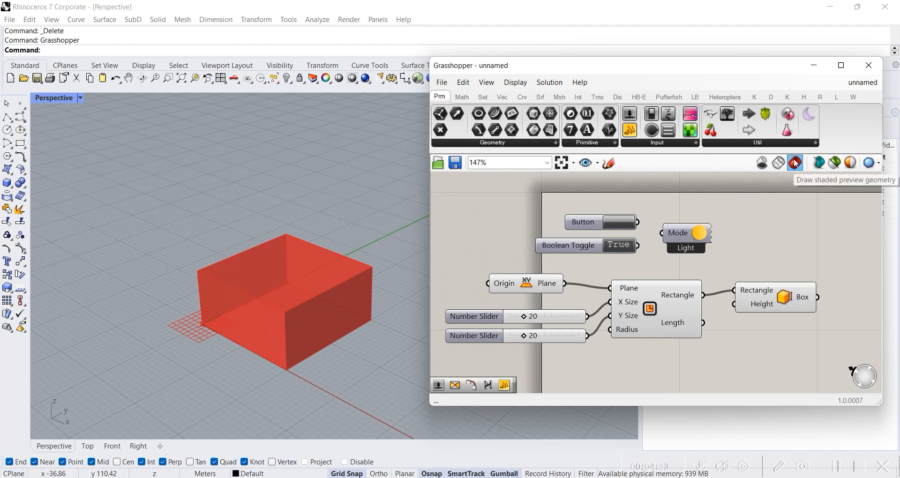
Step: Turn off the drawing of all preview geometry in the viewport
{"action": "left_click", "coordinate": [762, 163]}
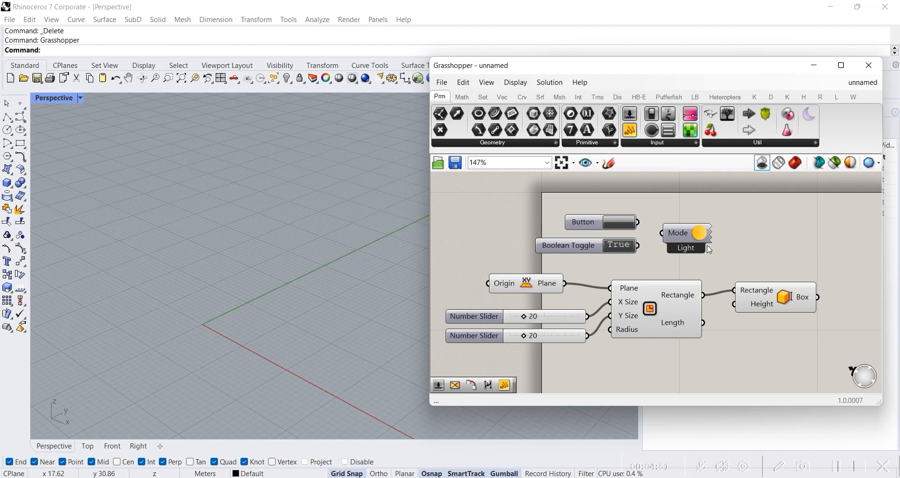
{"action": "left_click", "coordinate": [763, 165]}
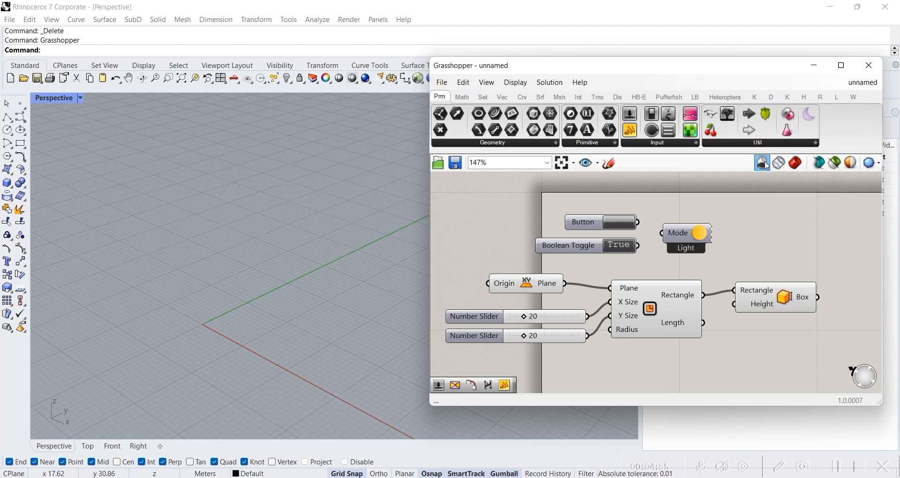
{"action": "right_click_drag", "start_coordinate": [558, 215], "coordinate": [581, 230]}
{"action": "scroll", "coordinate": [581, 208], "scroll_direction": "down", "scroll_amount": 3}
Step: Set the preview geometry to wireframe and inspect the box from several angles, briefly comparing it with the shaded preview
{"action": "left_click", "coordinate": [778, 163]}
{"action": "scroll", "coordinate": [266, 285], "scroll_direction": "up", "scroll_amount": 2}
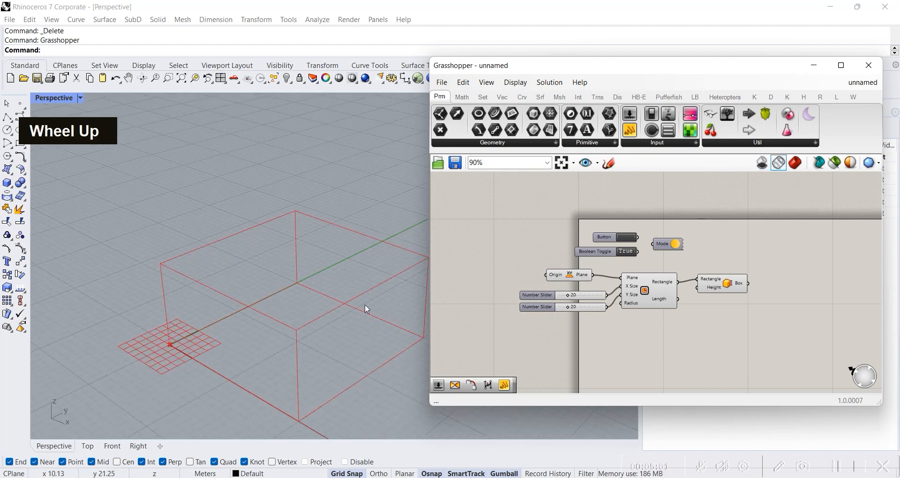
{"action": "right_click_drag", "start_coordinate": [365, 304], "coordinate": [373, 305]}
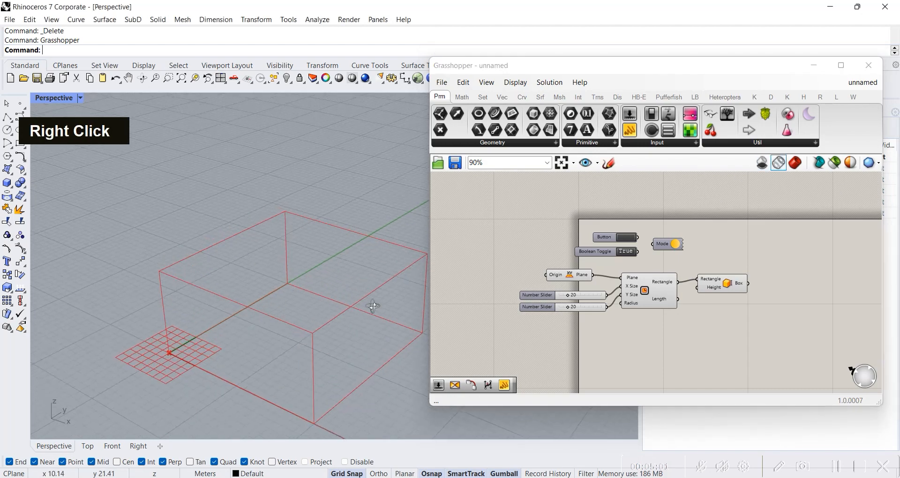
{"action": "left_click", "coordinate": [796, 167]}
{"action": "left_click", "coordinate": [778, 164]}
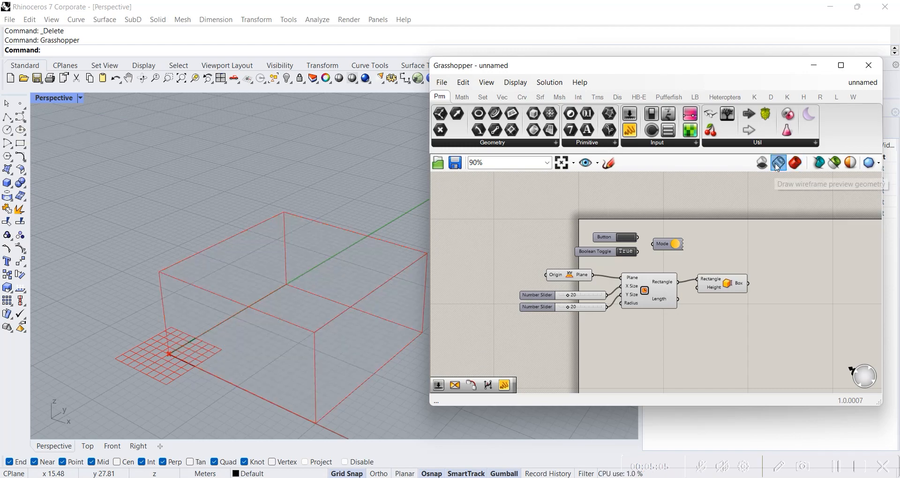
{"action": "scroll", "coordinate": [303, 220], "scroll_direction": "up", "scroll_amount": 1}
{"action": "scroll", "coordinate": [303, 221], "scroll_direction": "down", "scroll_amount": 2}
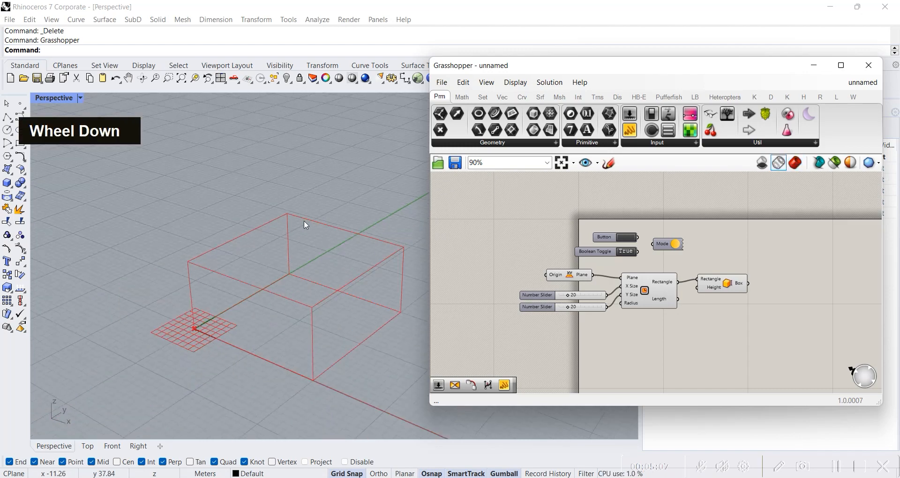
{"action": "right_click_drag", "start_coordinate": [323, 240], "coordinate": [297, 241], "text": "shift"}
{"action": "scroll", "coordinate": [260, 275], "scroll_direction": "up", "scroll_amount": 3}
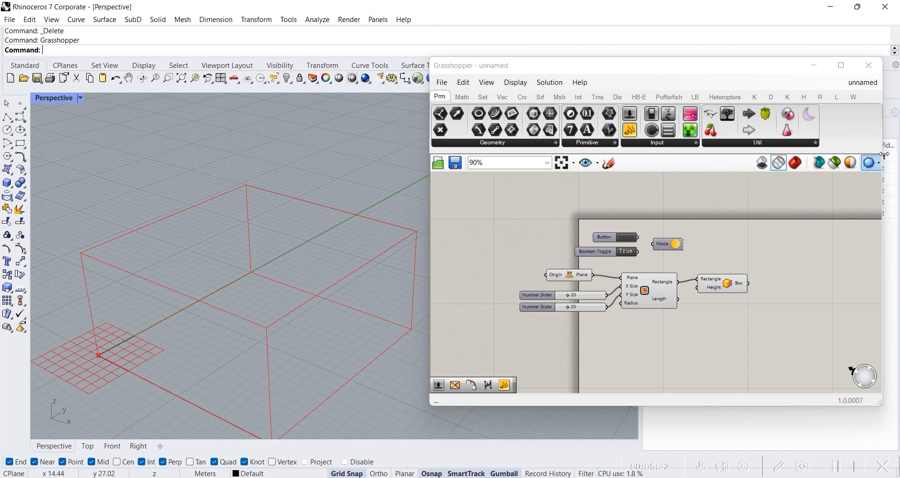
Step: Set the preview geometry to shaded and inspect the box up close from different angles
{"action": "left_click", "coordinate": [795, 163]}
{"action": "mouse_move", "coordinate": [201, 306]}
{"action": "right_mouse_down"}
{"action": "mouse_move", "coordinate": [245, 263]}
{"action": "mouse_move", "coordinate": [167, 247]}
{"action": "mouse_move", "coordinate": [276, 305]}
{"action": "mouse_move", "coordinate": [281, 327]}
{"action": "mouse_move", "coordinate": [356, 257]}
{"action": "mouse_move", "coordinate": [239, 305]}
{"action": "mouse_move", "coordinate": [290, 309]}
{"action": "mouse_move", "coordinate": [210, 302]}
{"action": "right_mouse_up"}
{"action": "scroll", "coordinate": [277, 305], "scroll_direction": "up", "scroll_amount": 3}
{"action": "scroll", "coordinate": [283, 310], "scroll_direction": "down", "scroll_amount": 5}
{"action": "scroll", "coordinate": [274, 265], "scroll_direction": "up", "scroll_amount": 5}
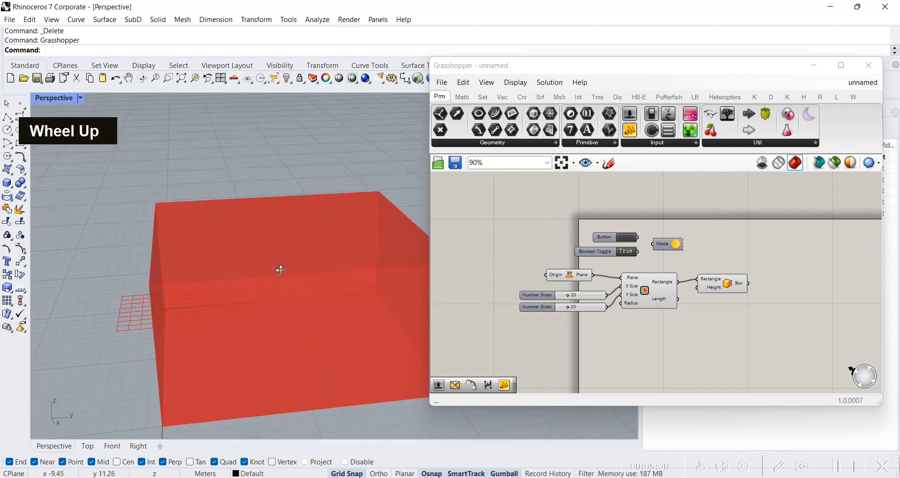
{"action": "right_click_drag", "start_coordinate": [274, 266], "coordinate": [300, 264]}
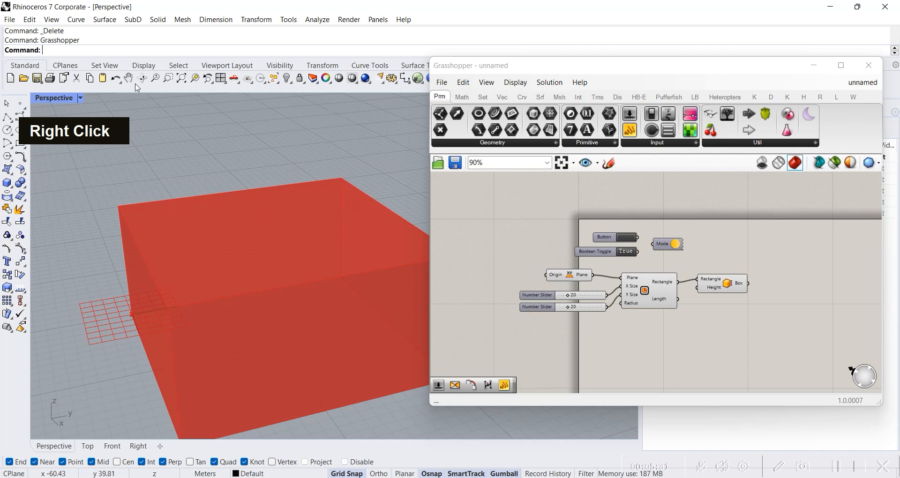
Step: View the display modes offered for the Perspective viewport without choosing another one
{"action": "left_click", "coordinate": [81, 98]}
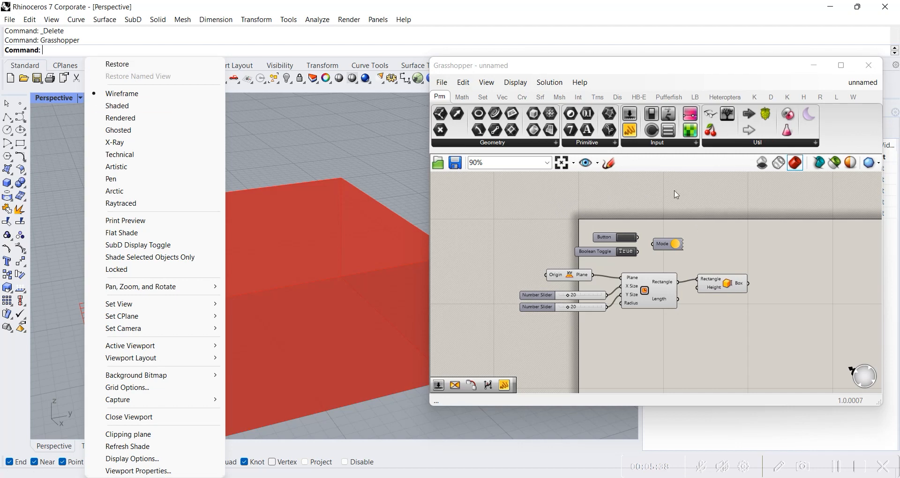
{"action": "left_click", "coordinate": [712, 240]}
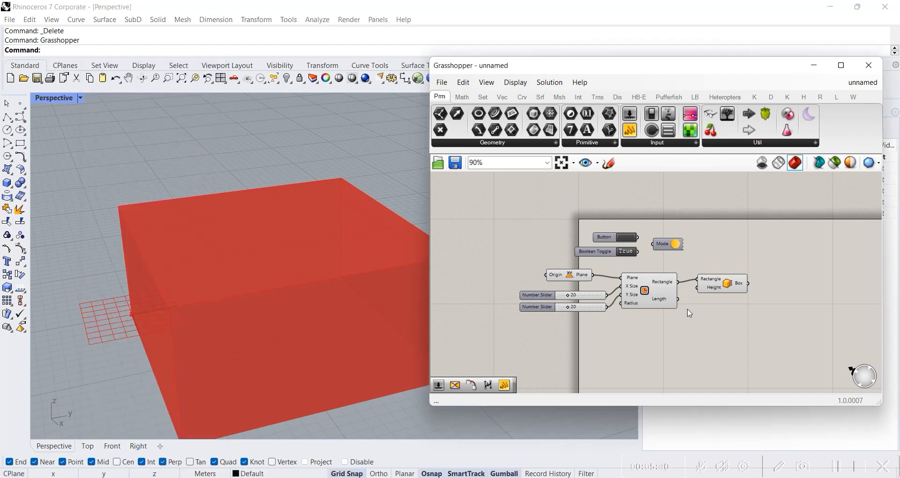
Step: Cycle the preview geometry through wireframe, hidden and wireframe again, ending on the shaded preview
{"action": "scroll", "coordinate": [689, 313], "scroll_direction": "up", "scroll_amount": 3}
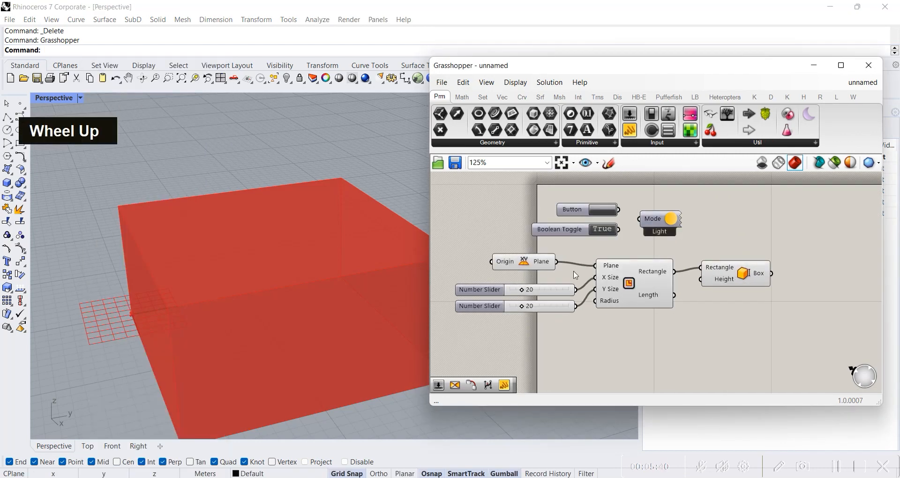
{"action": "left_click", "coordinate": [781, 164]}
{"action": "left_click", "coordinate": [764, 163]}
{"action": "left_click", "coordinate": [780, 163]}
{"action": "left_click", "coordinate": [792, 163]}
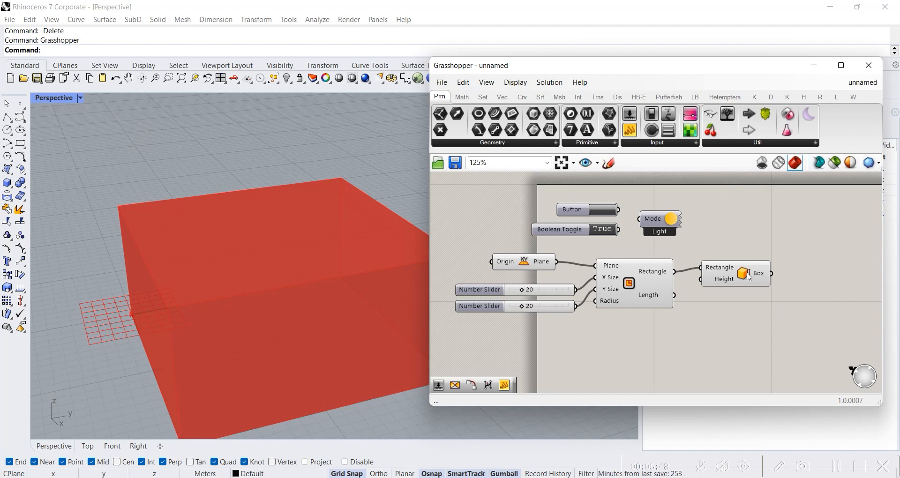
Step: View the preview mesh quality options without changing the selected quality
{"action": "scroll", "coordinate": [748, 277], "scroll_direction": "down", "scroll_amount": 2}
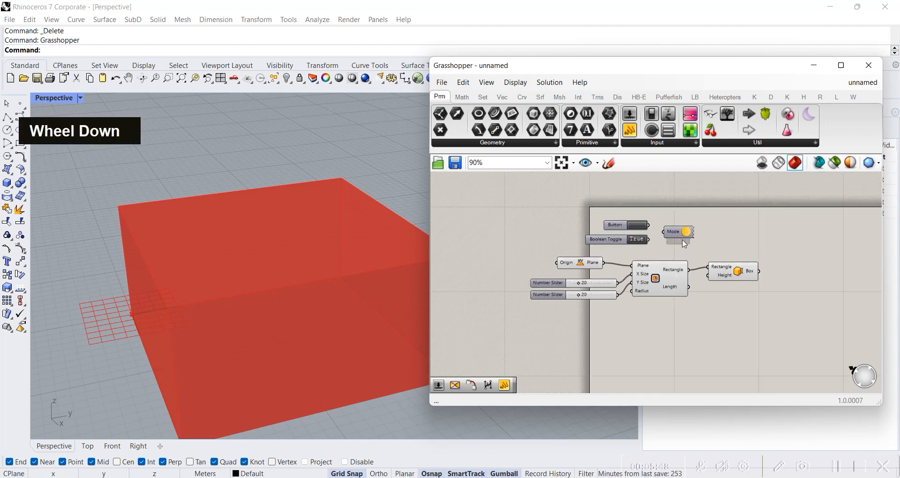
{"action": "left_click", "coordinate": [870, 168]}
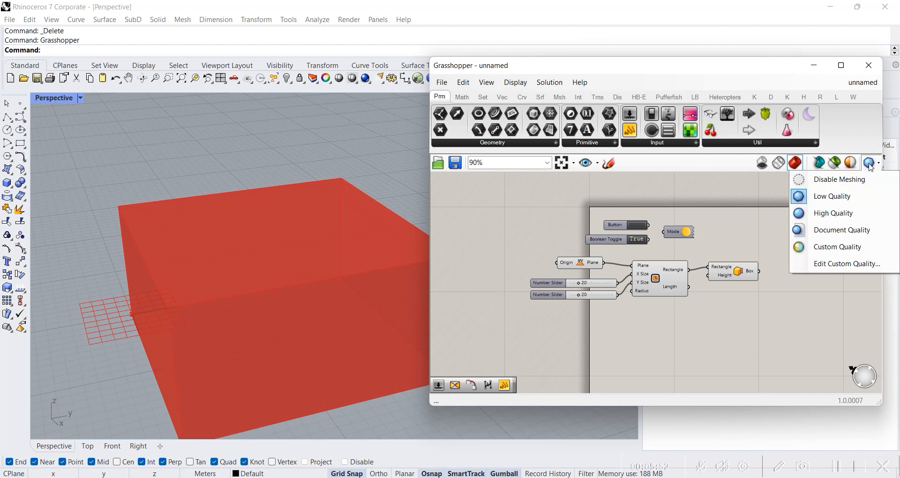
{"action": "left_click", "coordinate": [754, 202]}
Step: Examine the whole shaded box and its base plane in the Perspective viewport
{"action": "mouse_move", "coordinate": [311, 230]}
{"action": "right_mouse_down"}
{"action": "mouse_move", "coordinate": [300, 218]}
{"action": "mouse_move", "coordinate": [315, 224]}
{"action": "right_mouse_up"}
{"action": "mouse_move", "coordinate": [315, 224]}
{"action": "right_mouse_down", "text": "shift"}
{"action": "mouse_move", "coordinate": [307, 180]}
{"action": "mouse_move", "coordinate": [322, 241]}
{"action": "mouse_move", "coordinate": [317, 230]}
{"action": "right_mouse_up", "text": "shift"}
{"action": "scroll", "coordinate": [308, 179], "scroll_direction": "down", "scroll_amount": 6}
{"action": "right_click_drag", "start_coordinate": [317, 230], "coordinate": [319, 239], "text": "shift"}
{"action": "scroll", "coordinate": [287, 269], "scroll_direction": "up", "scroll_amount": 3}
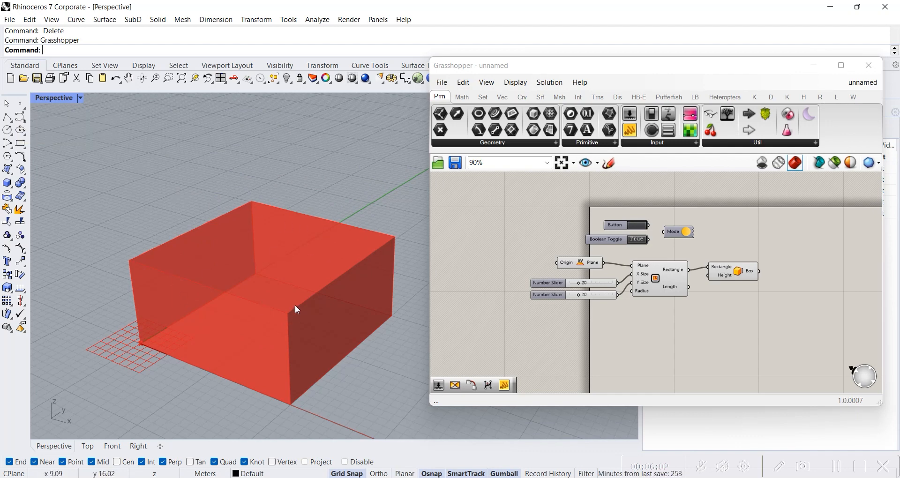
{"action": "scroll", "coordinate": [669, 288], "scroll_direction": "up", "scroll_amount": 3}
{"action": "scroll", "coordinate": [675, 283], "scroll_direction": "down", "scroll_amount": 3}
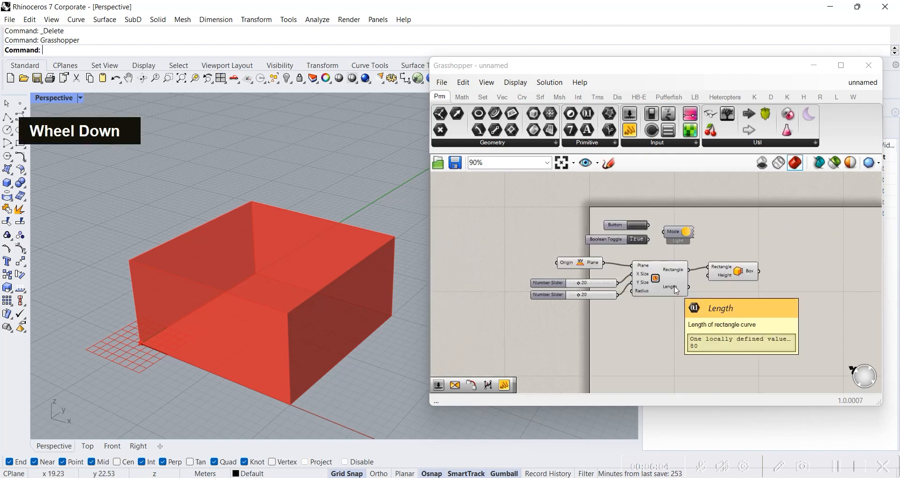
Step: Select the Box Rectangle and Rectangle components one after another to identify their geometry in the viewport, clearing each selection
{"action": "scroll", "coordinate": [669, 272], "scroll_direction": "up", "scroll_amount": 2}
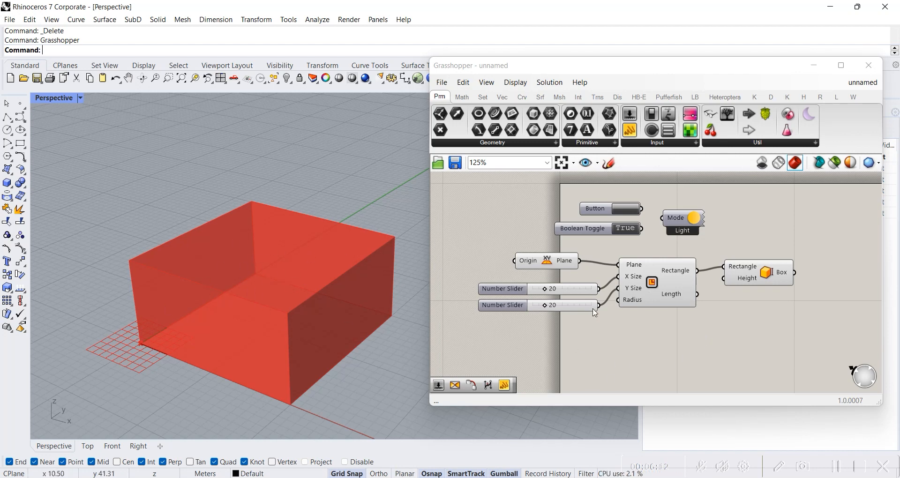
{"action": "left_click", "coordinate": [750, 278]}
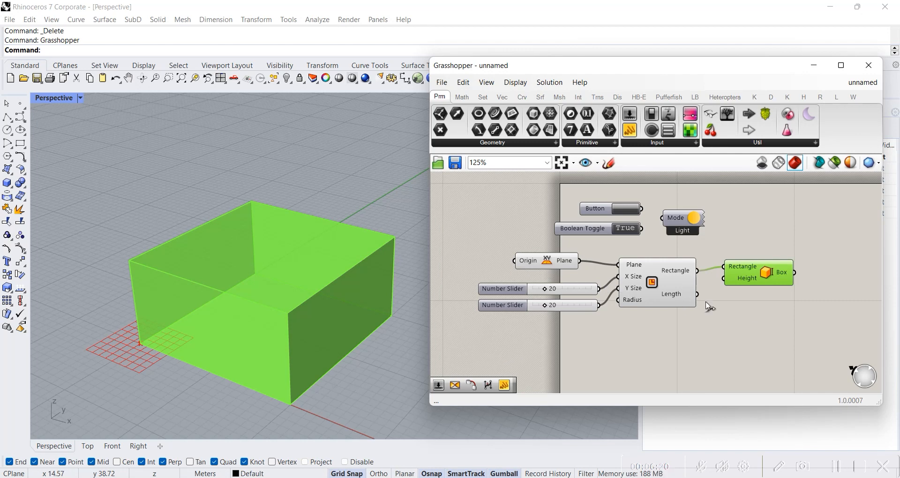
{"action": "left_click", "coordinate": [745, 315]}
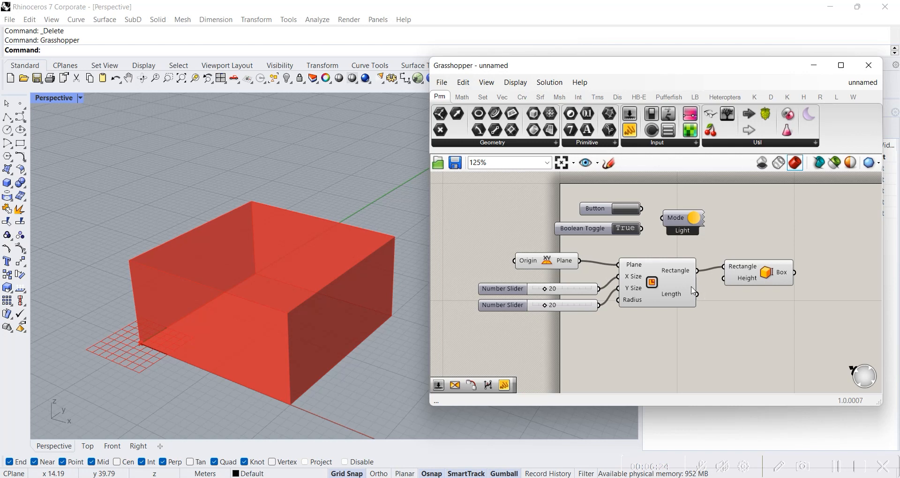
{"action": "left_click", "coordinate": [666, 289]}
{"action": "left_click", "coordinate": [718, 354]}
{"action": "left_click", "coordinate": [757, 279]}
{"action": "left_click", "coordinate": [692, 347]}
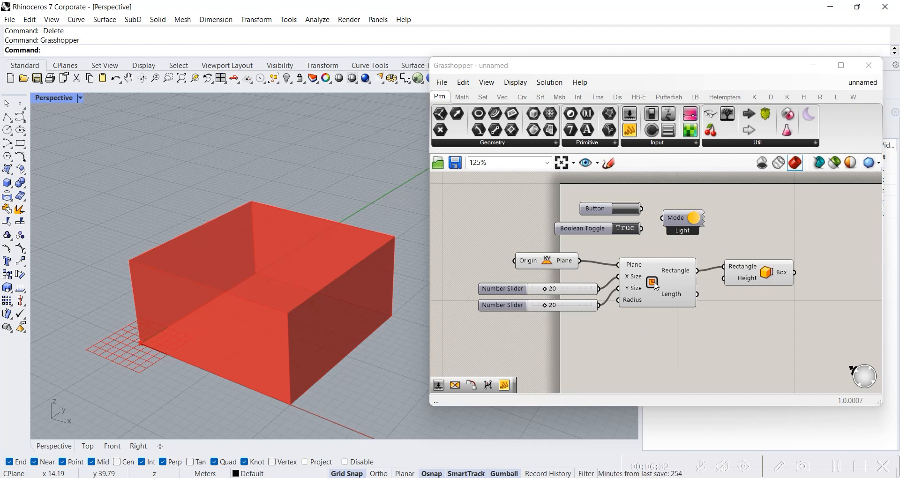
Step: Select the Rectangle component and the XY Plane component in turn to locate their previews in the viewport, then deselect
{"action": "scroll", "coordinate": [628, 360], "scroll_direction": "up", "scroll_amount": 3}
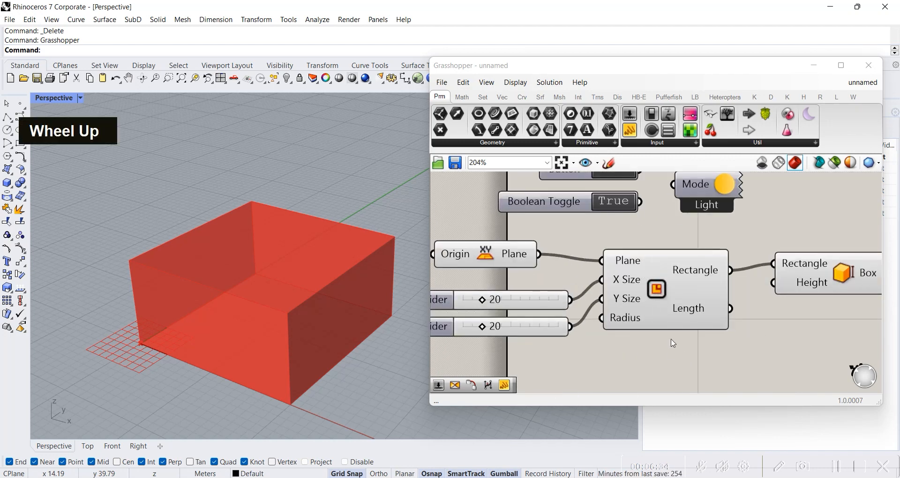
{"action": "left_click", "coordinate": [627, 257]}
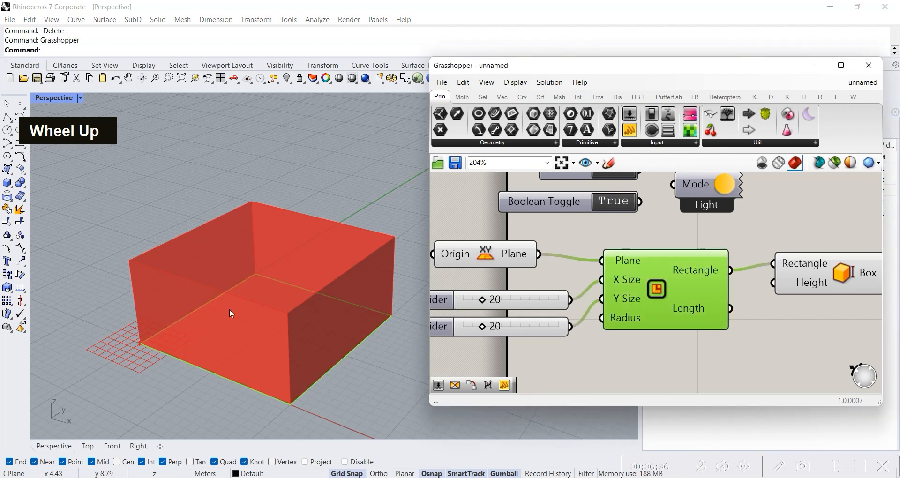
{"action": "left_click", "coordinate": [626, 355]}
{"action": "right_click_drag", "start_coordinate": [571, 349], "coordinate": [660, 334]}
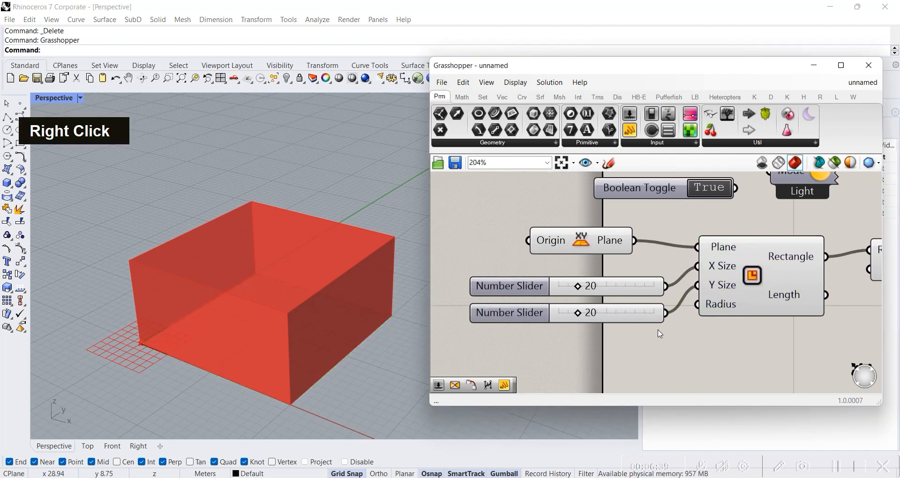
{"action": "left_click", "coordinate": [574, 241]}
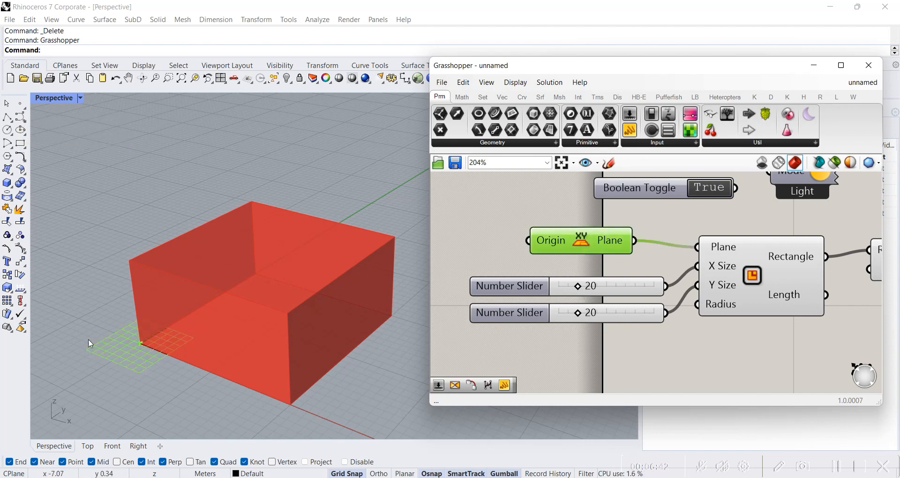
{"action": "left_click", "coordinate": [632, 376]}
Step: Select the XY Plane, both number sliders, the Rectangle and the Box Rectangle components together
{"action": "scroll", "coordinate": [743, 320], "scroll_direction": "down", "scroll_amount": 3}
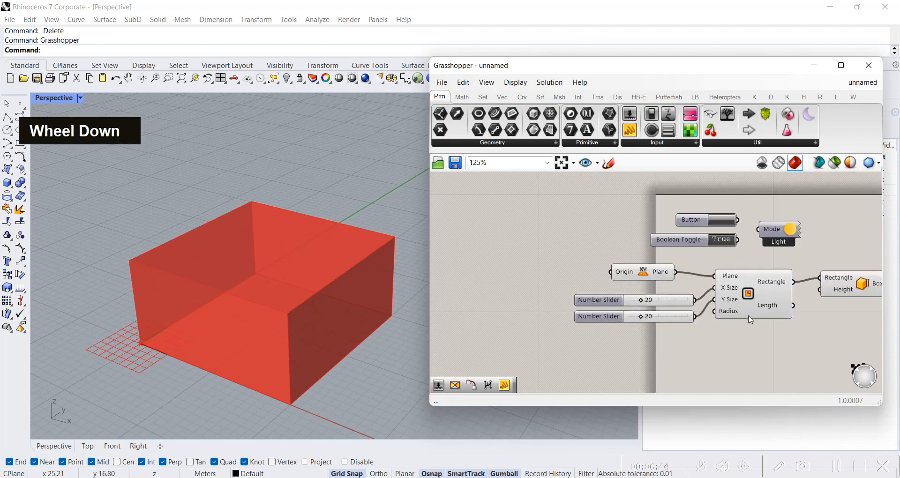
{"action": "right_click_drag", "start_coordinate": [746, 320], "coordinate": [664, 320]}
{"action": "left_click_drag", "start_coordinate": [474, 243], "coordinate": [838, 370]}
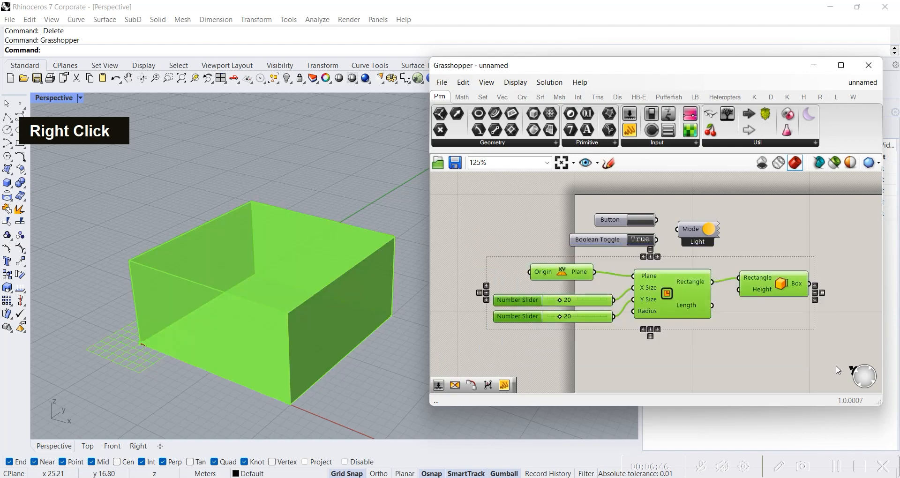
{"action": "left_click", "coordinate": [759, 360]}
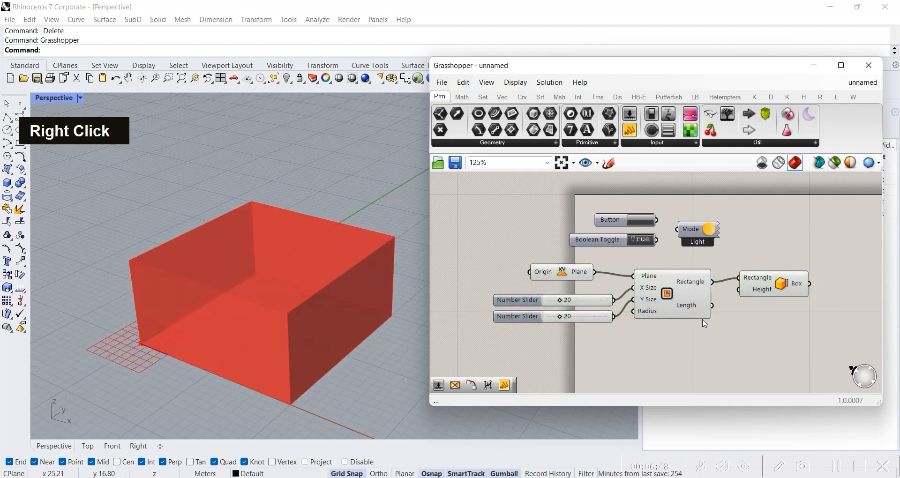
{"action": "left_click_drag", "start_coordinate": [463, 250], "coordinate": [842, 347]}
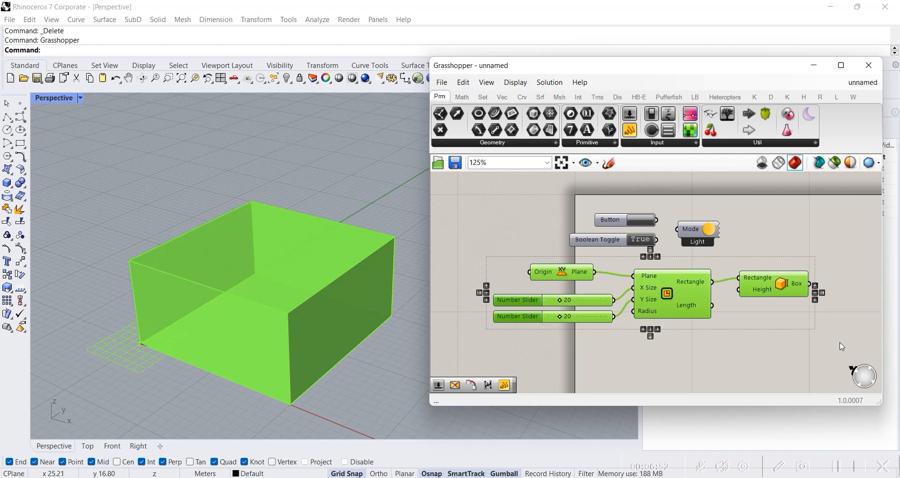
Step: Clear the component selection and open the Grasshopper preferences at the Viewport settings, placing the window clear of the box
{"action": "left_click", "coordinate": [803, 226]}
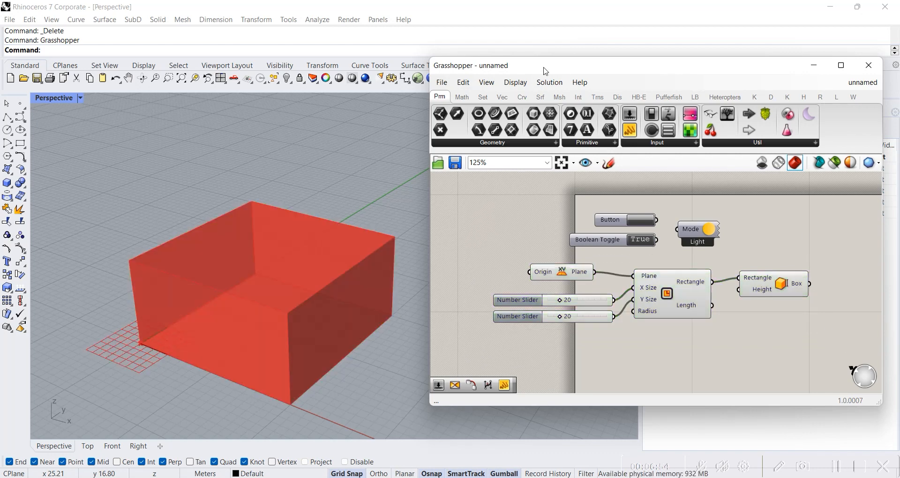
{"action": "left_click", "coordinate": [515, 82]}
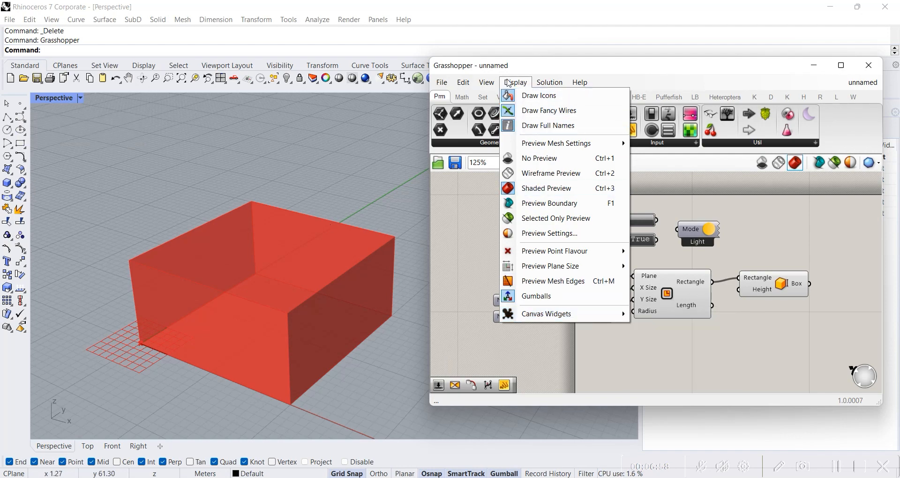
{"action": "mouse_move", "coordinate": [442, 82]}
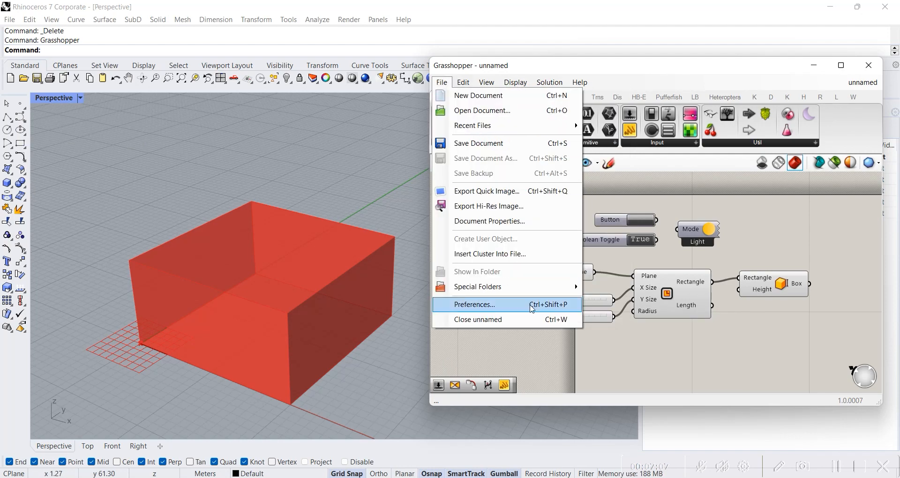
{"action": "left_click", "coordinate": [532, 309]}
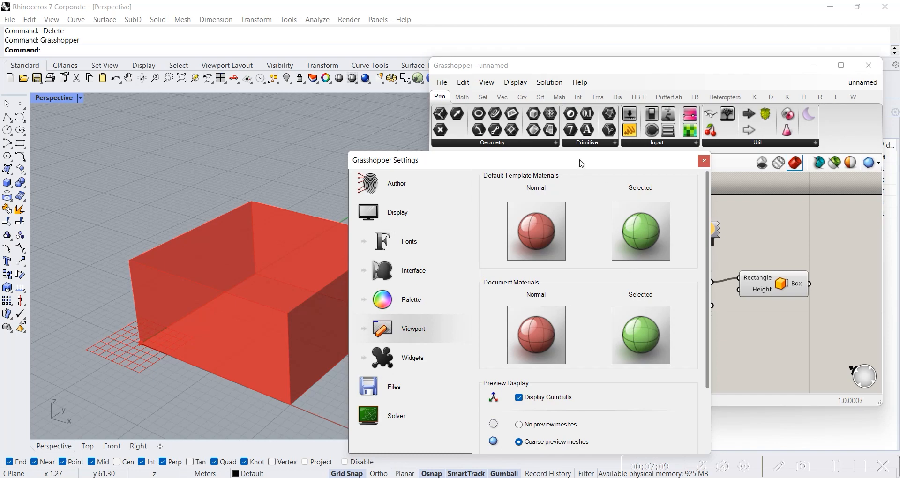
{"action": "left_click_drag", "start_coordinate": [581, 164], "coordinate": [697, 129]}
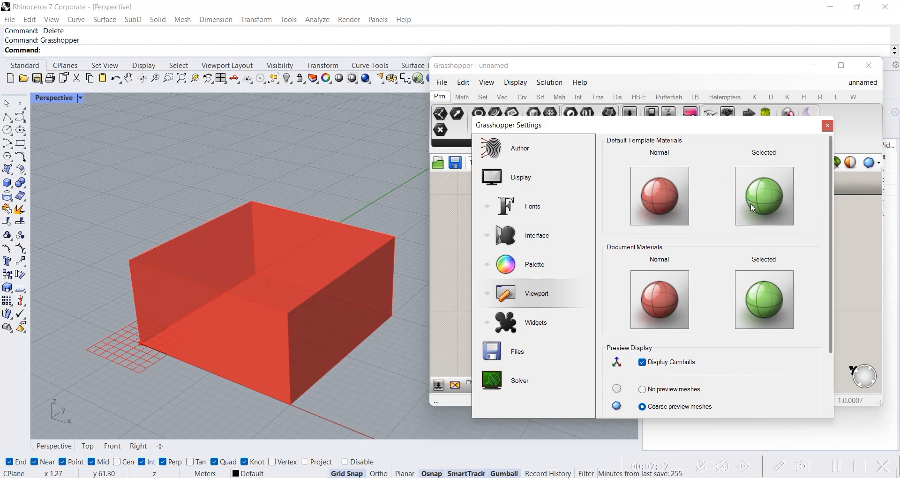
{"action": "left_click_drag", "start_coordinate": [713, 125], "coordinate": [694, 135]}
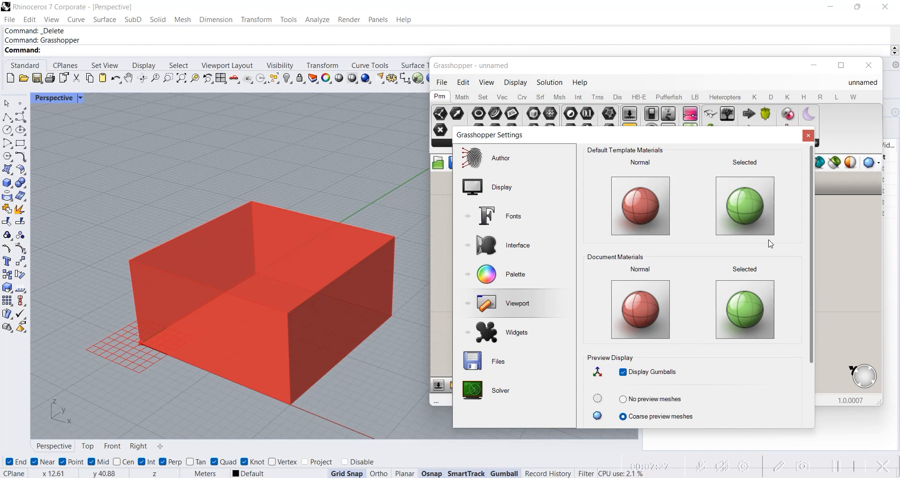
Step: Change the Normal default template material to purple with a hue of 266°
{"action": "right_click", "coordinate": [640, 207]}
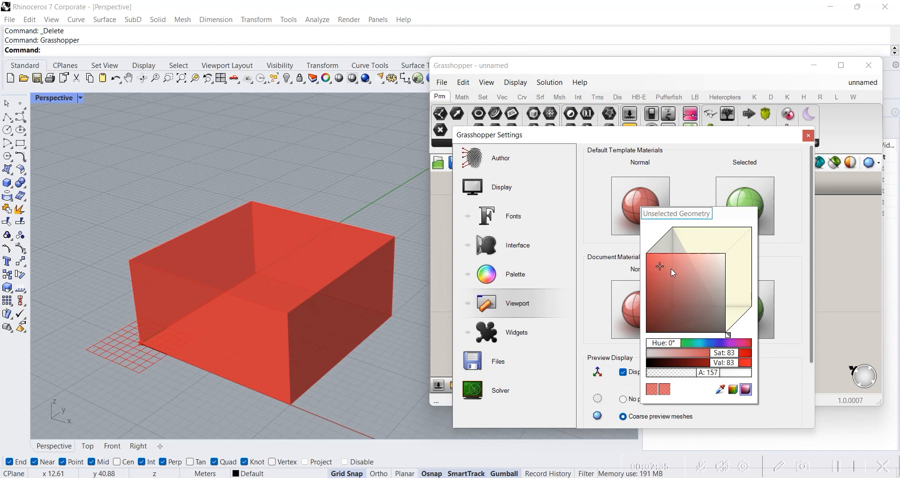
{"action": "left_click_drag", "start_coordinate": [683, 347], "coordinate": [717, 346]}
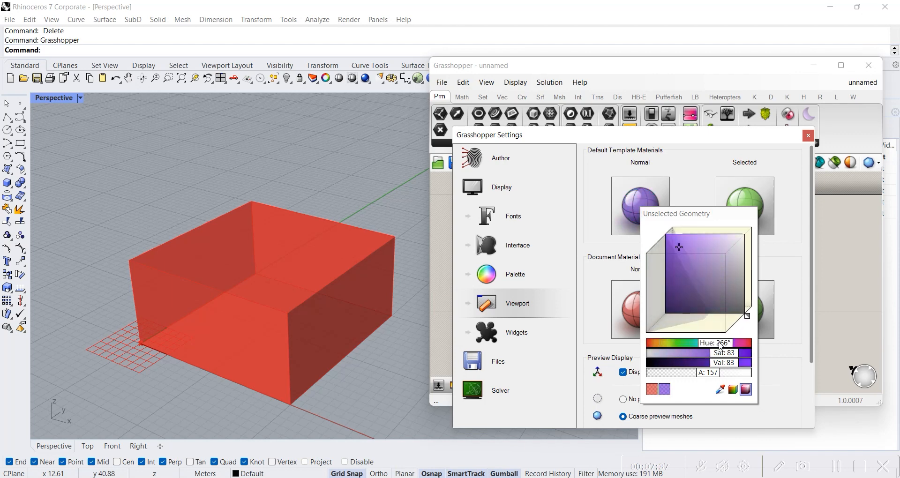
{"action": "left_click", "coordinate": [698, 171]}
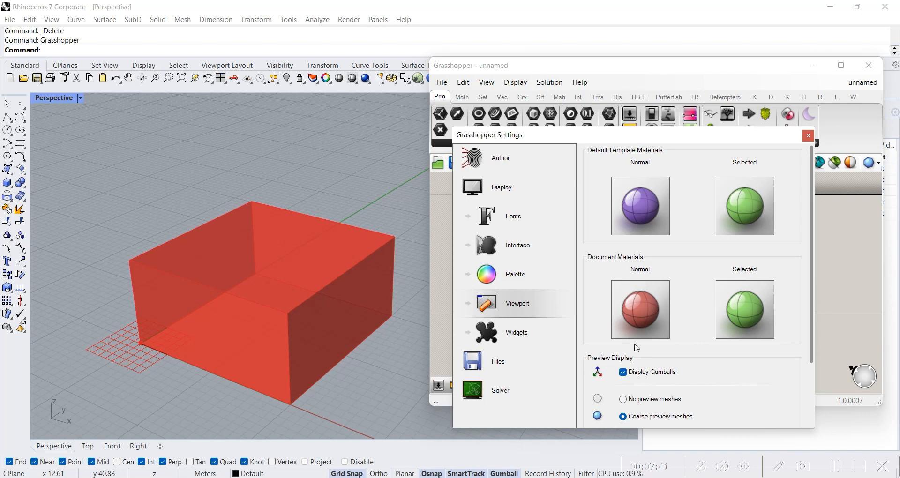
Step: Examine the colour picker of the Normal document material and dismiss it without changing the colour
{"action": "right_click", "coordinate": [642, 298]}
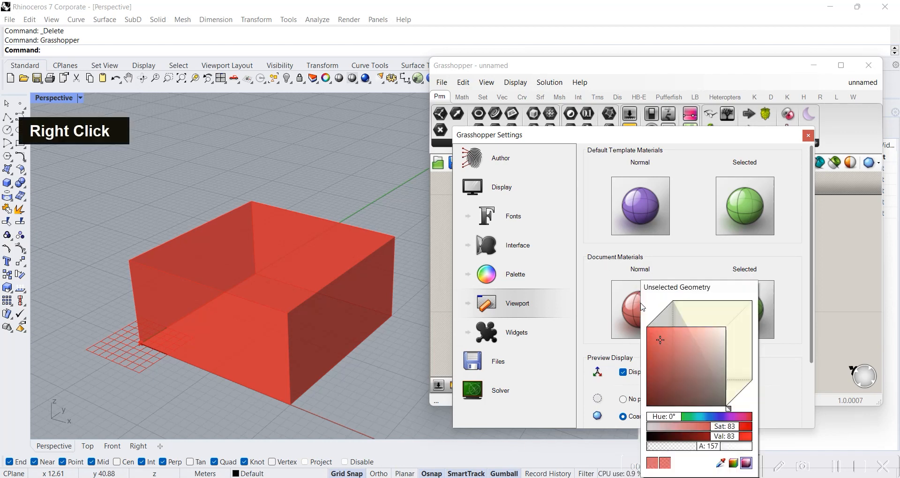
{"action": "left_click", "coordinate": [612, 274]}
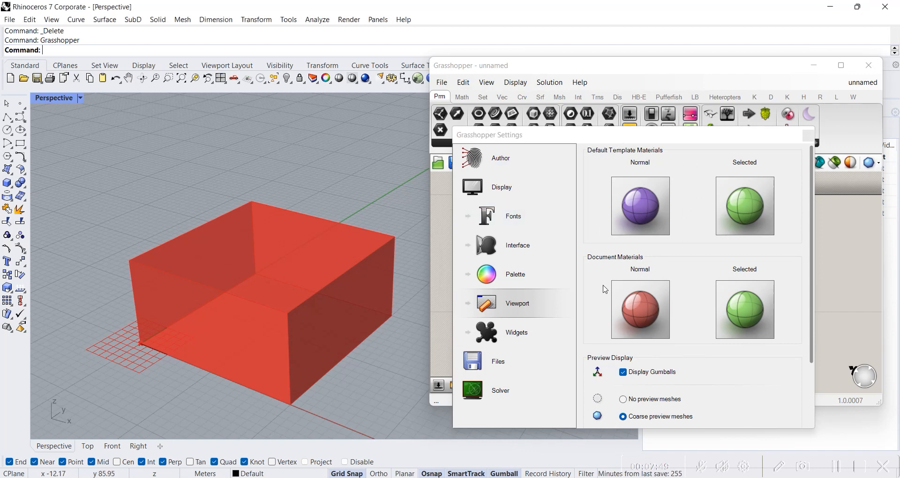
{"action": "right_click", "coordinate": [651, 311]}
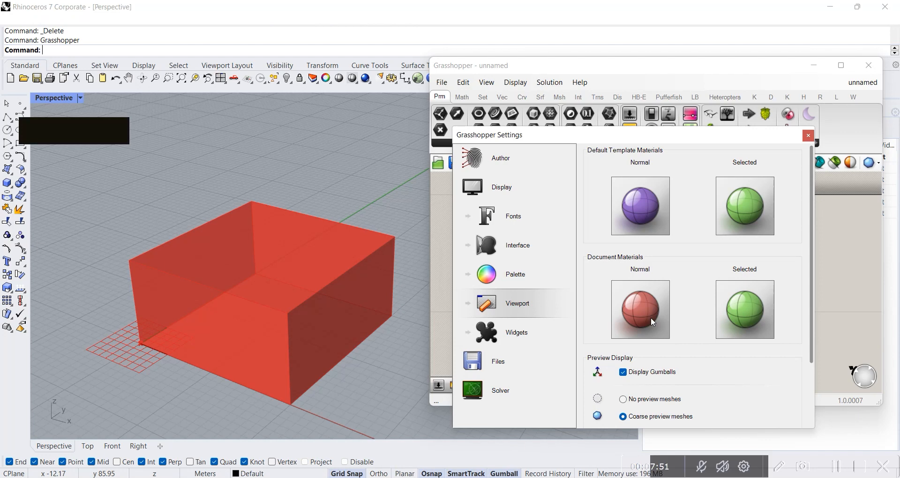
{"action": "mouse_move", "coordinate": [697, 423]}
{"action": "left_mouse_down"}
{"action": "mouse_move", "coordinate": [669, 424]}
{"action": "mouse_move", "coordinate": [749, 424]}
{"action": "mouse_move", "coordinate": [686, 424]}
{"action": "left_mouse_up"}
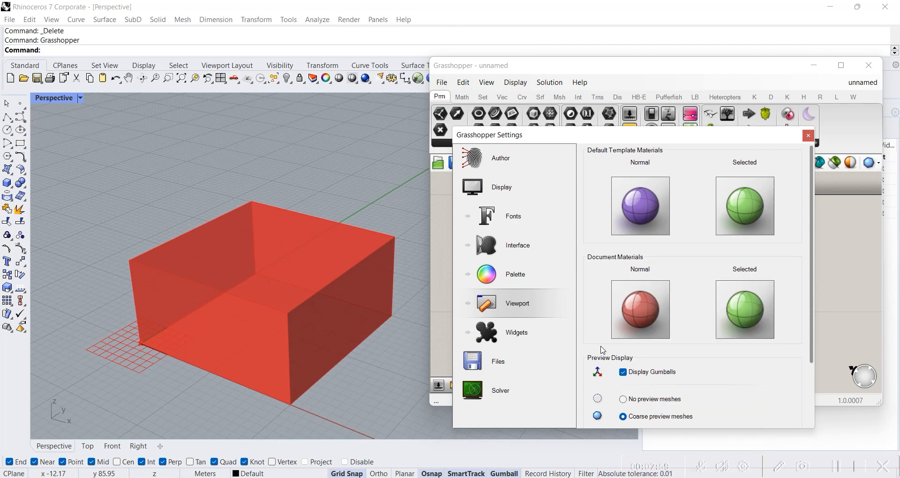
{"action": "left_click", "coordinate": [766, 476]}
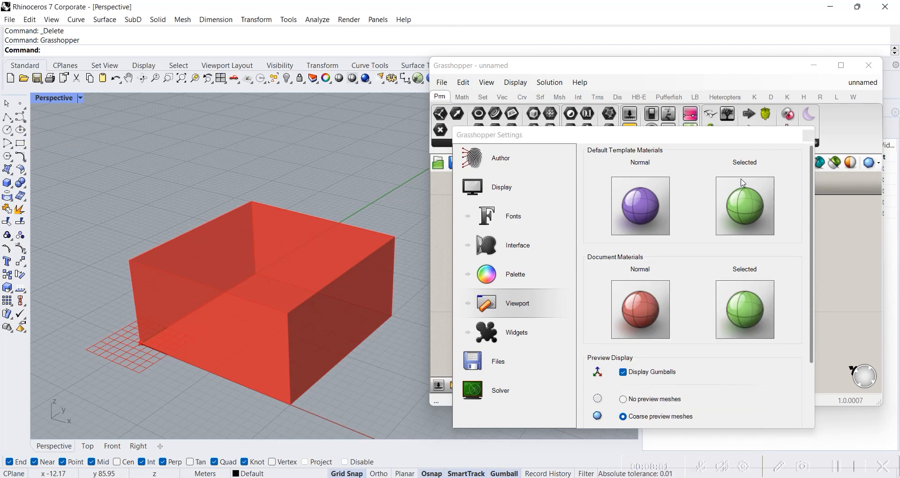
Step: Restore the Normal default template material to red with a hue of 0°
{"action": "right_click", "coordinate": [661, 199]}
{"action": "left_click_drag", "start_coordinate": [716, 339], "coordinate": [653, 348]}
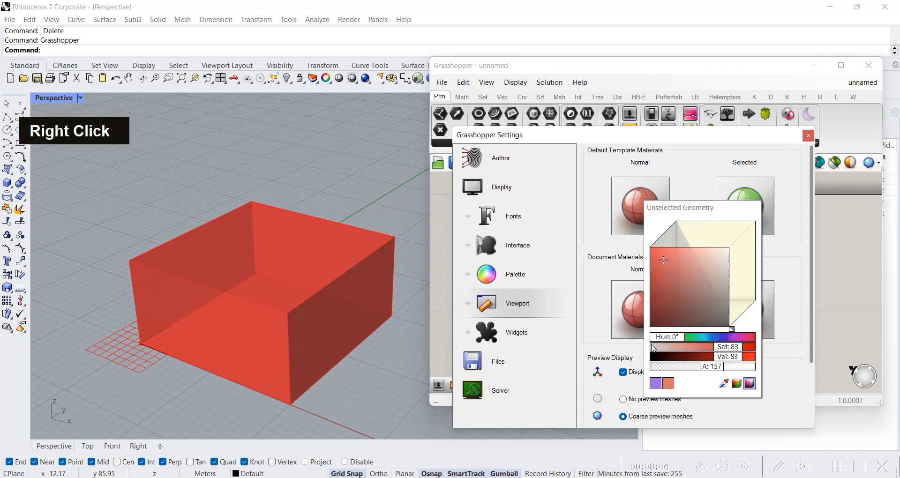
{"action": "left_click", "coordinate": [788, 205]}
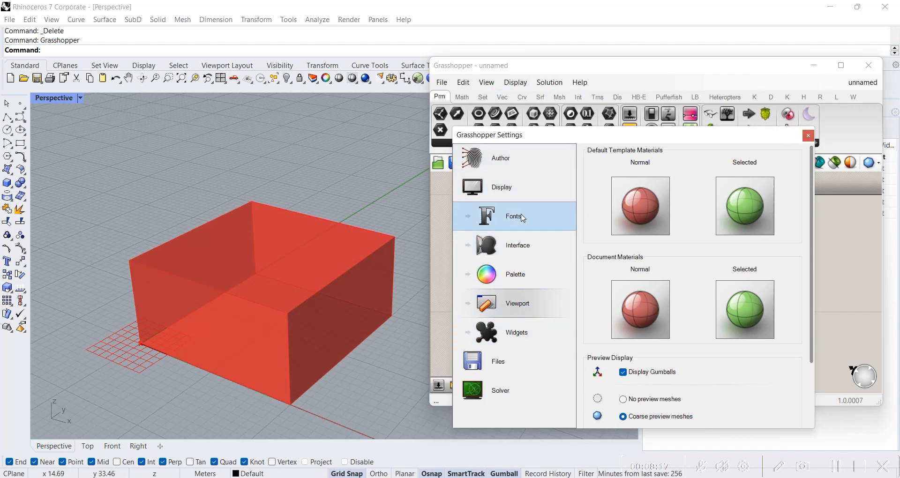
Step: Review the Display number formatting and the Fonts pages of the Grasshopper settings
{"action": "left_click_drag", "start_coordinate": [521, 136], "coordinate": [559, 112]}
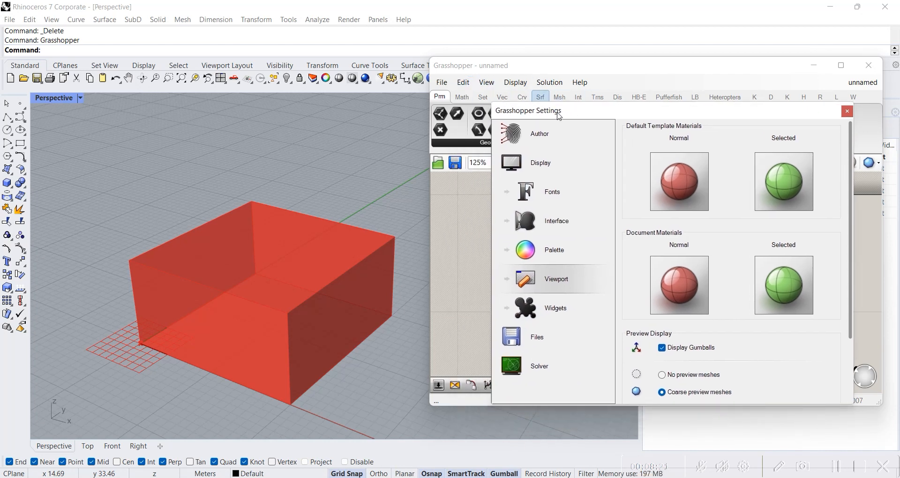
{"action": "left_click", "coordinate": [463, 82]}
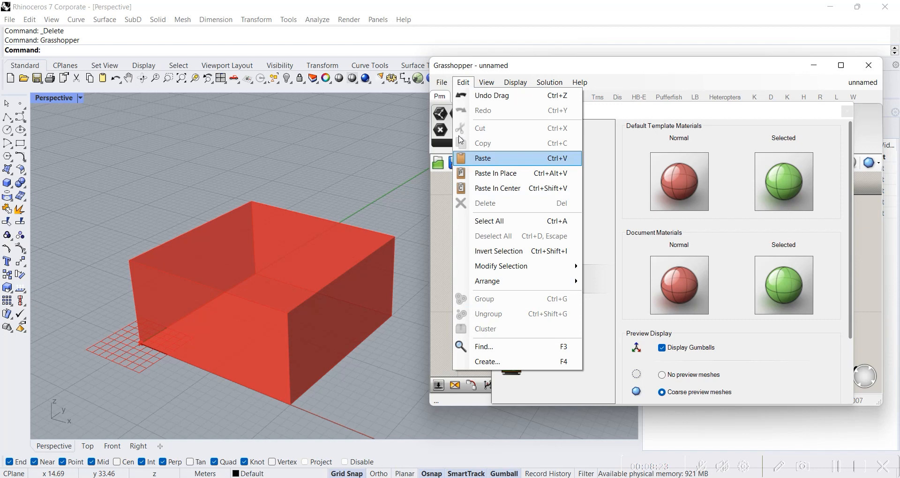
{"action": "mouse_move", "coordinate": [449, 83]}
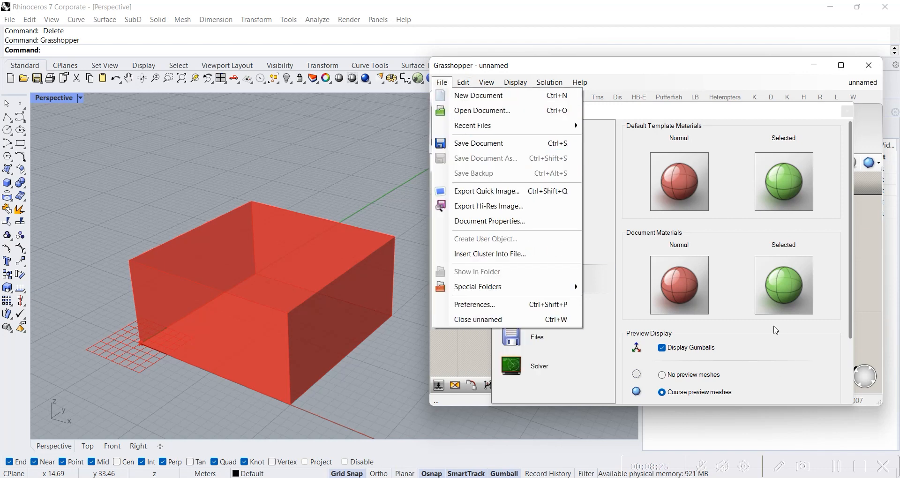
{"action": "left_click", "coordinate": [748, 333]}
{"action": "left_click", "coordinate": [581, 138]}
{"action": "left_click", "coordinate": [568, 169]}
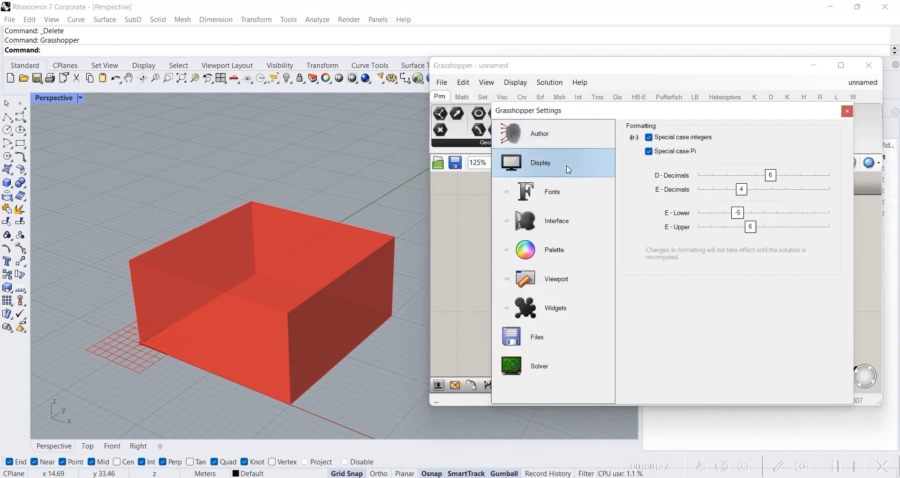
{"action": "left_click", "coordinate": [564, 200]}
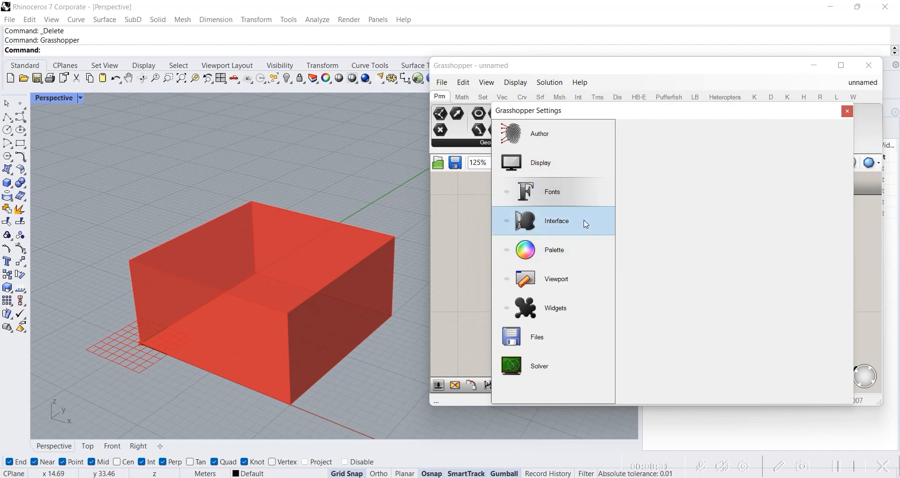
{"action": "double_click", "coordinate": [587, 188]}
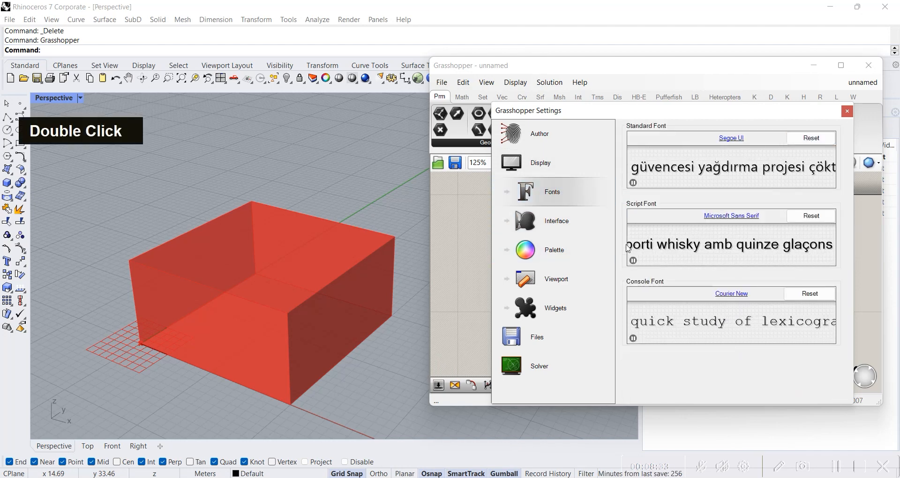
Step: Review the Interface options and the Palette capsule colours in the Grasshopper settings
{"action": "double_click", "coordinate": [546, 228]}
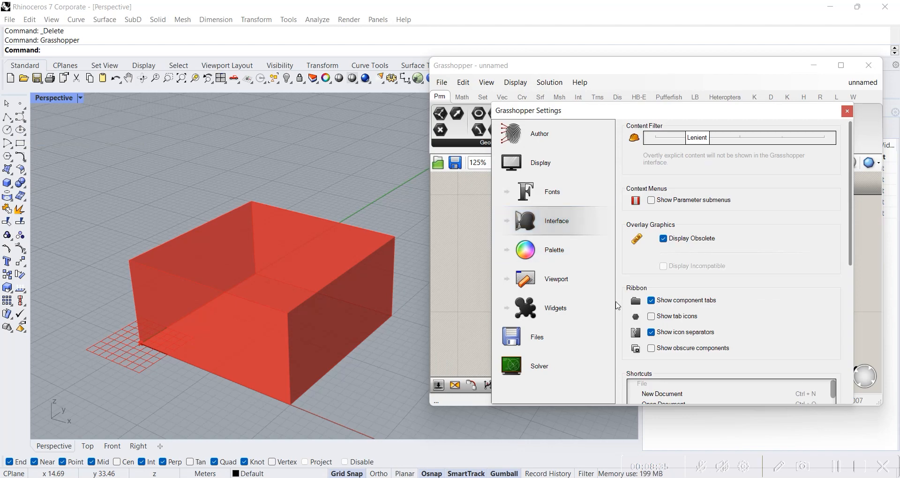
{"action": "scroll", "coordinate": [770, 280], "scroll_direction": "down", "scroll_amount": 1}
{"action": "left_click_drag", "start_coordinate": [850, 201], "coordinate": [832, 160]}
{"action": "left_click", "coordinate": [544, 255]}
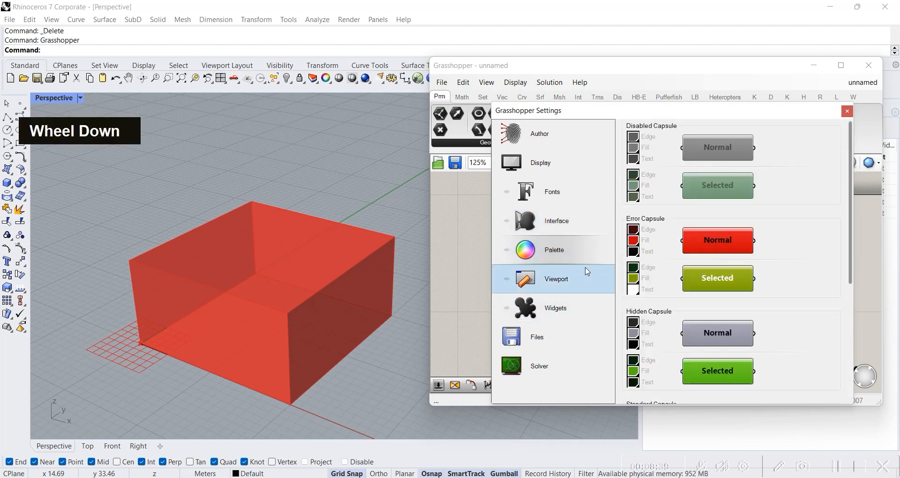
{"action": "left_click_drag", "start_coordinate": [852, 164], "coordinate": [848, 289]}
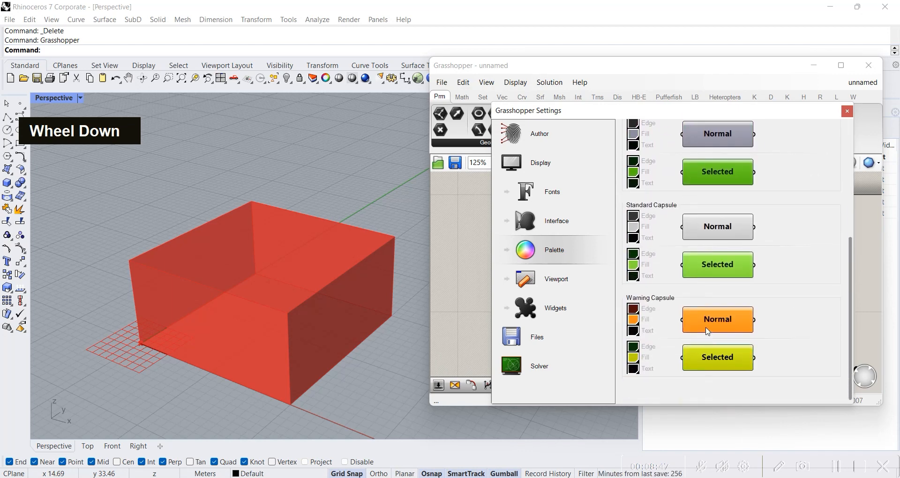
{"action": "left_click", "coordinate": [570, 280]}
{"action": "left_click", "coordinate": [562, 246]}
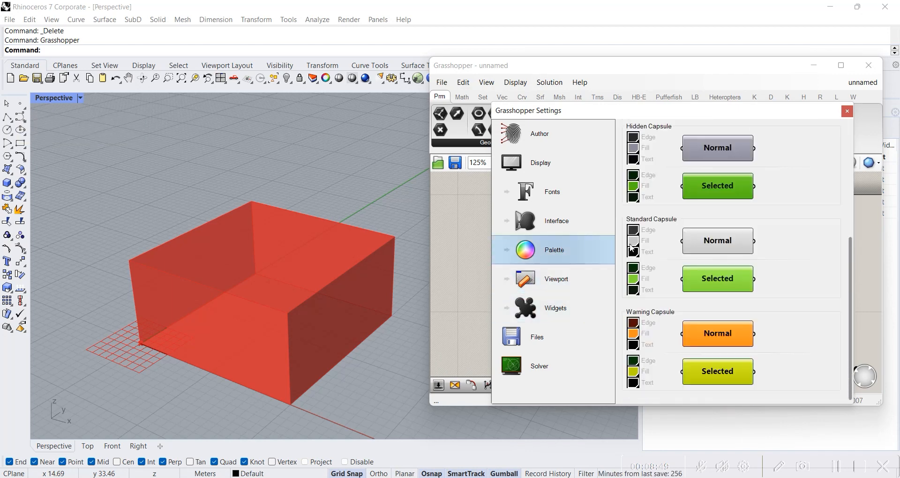
{"action": "scroll", "coordinate": [736, 243], "scroll_direction": "up", "scroll_amount": 1}
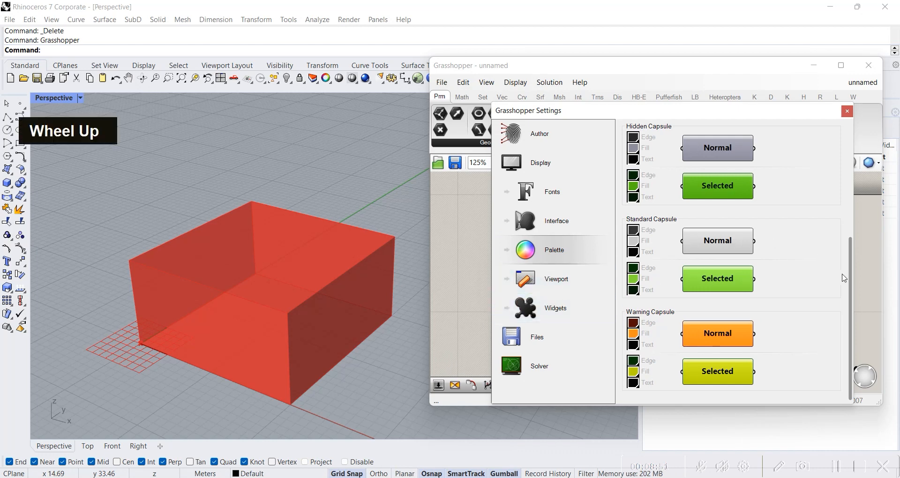
Step: Review the Widgets settings, including Markov, Messages, Profiler and zooming widgets, and close the Grasshopper settings
{"action": "left_click", "coordinate": [558, 306]}
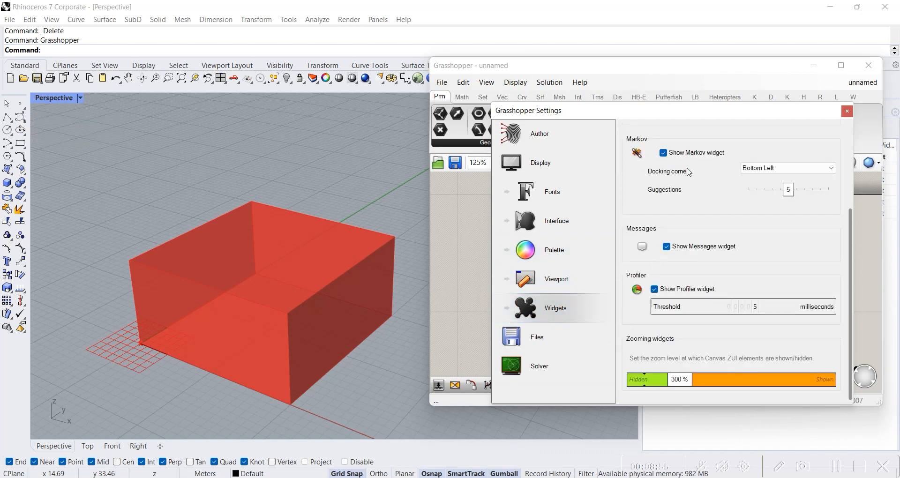
{"action": "scroll", "coordinate": [662, 266], "scroll_direction": "up", "scroll_amount": 1}
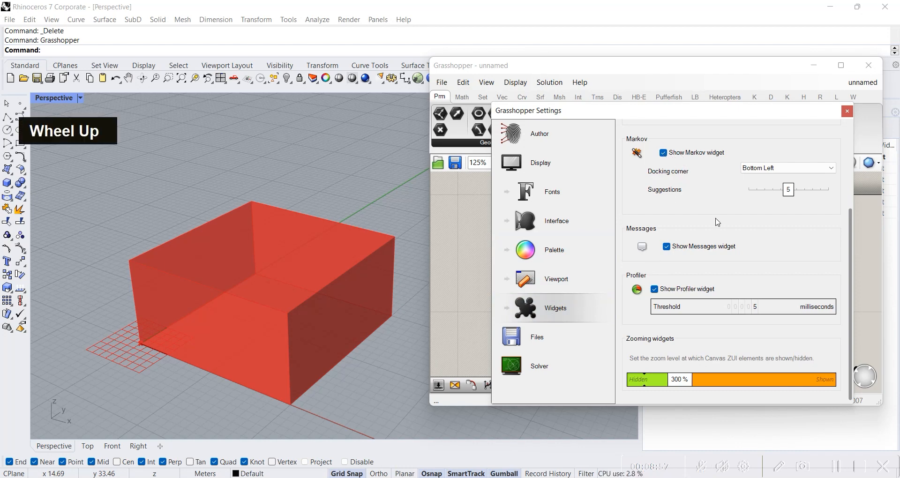
{"action": "scroll", "coordinate": [735, 212], "scroll_direction": "down", "scroll_amount": 1}
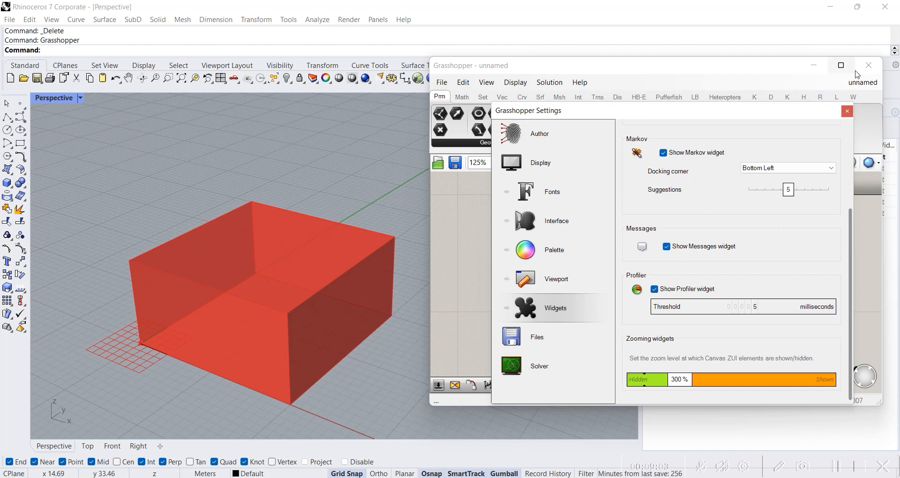
{"action": "left_click", "coordinate": [848, 113]}
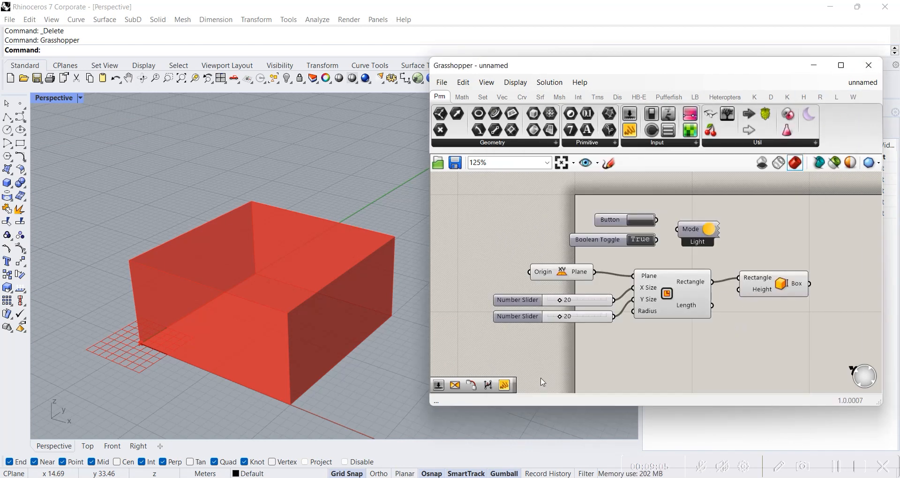
Step: Look over the canvas components at closer range and the list of display and preview options
{"action": "scroll", "coordinate": [684, 296], "scroll_direction": "up", "scroll_amount": 2}
{"action": "left_click", "coordinate": [679, 321]}
{"action": "double_click", "coordinate": [683, 337]}
{"action": "left_click", "coordinate": [515, 82]}
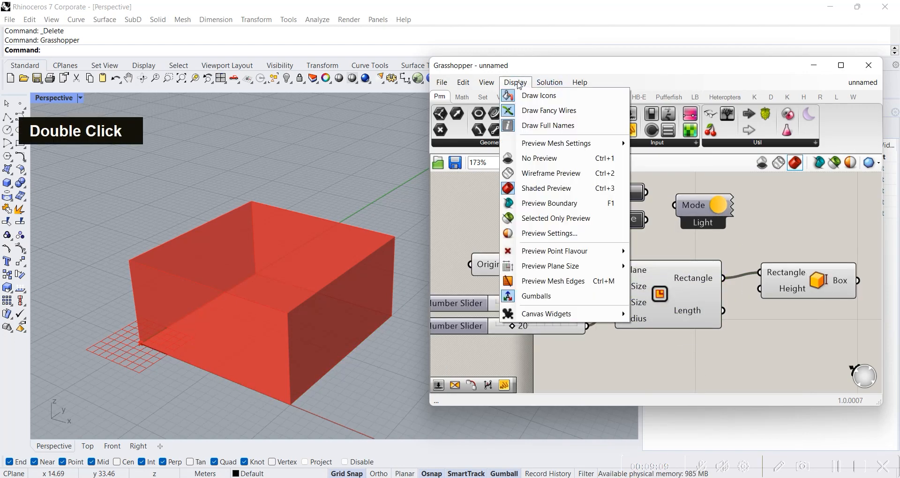
{"action": "left_click", "coordinate": [518, 85]}
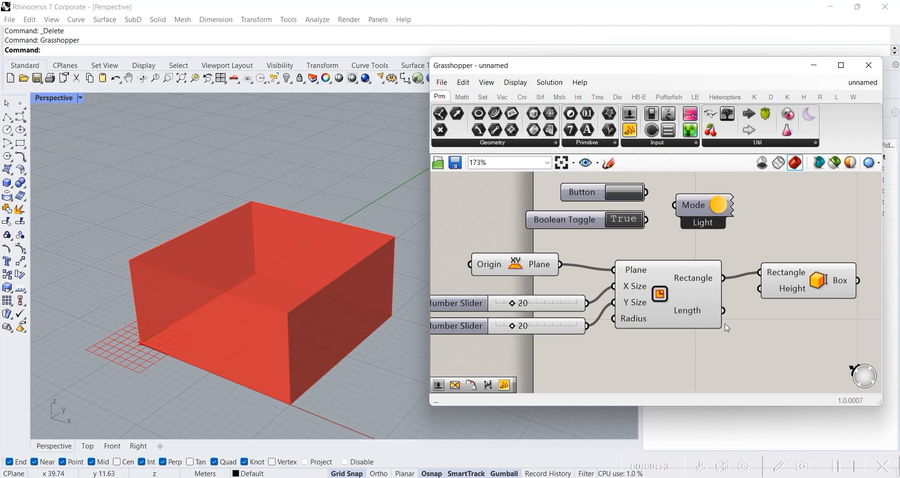
Step: Select the Box Rectangle component to identify its geometry in the Perspective viewport
{"action": "left_click", "coordinate": [794, 288]}
{"action": "left_click", "coordinate": [778, 374]}
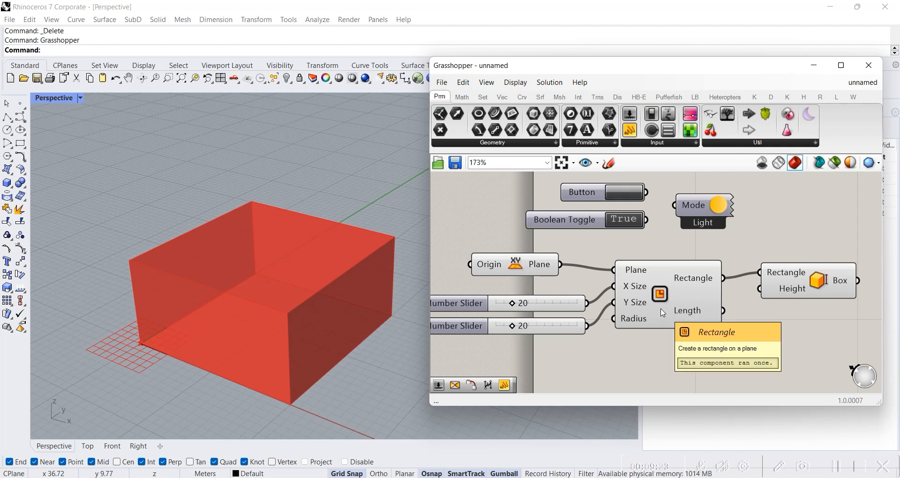
{"action": "left_click", "coordinate": [800, 279]}
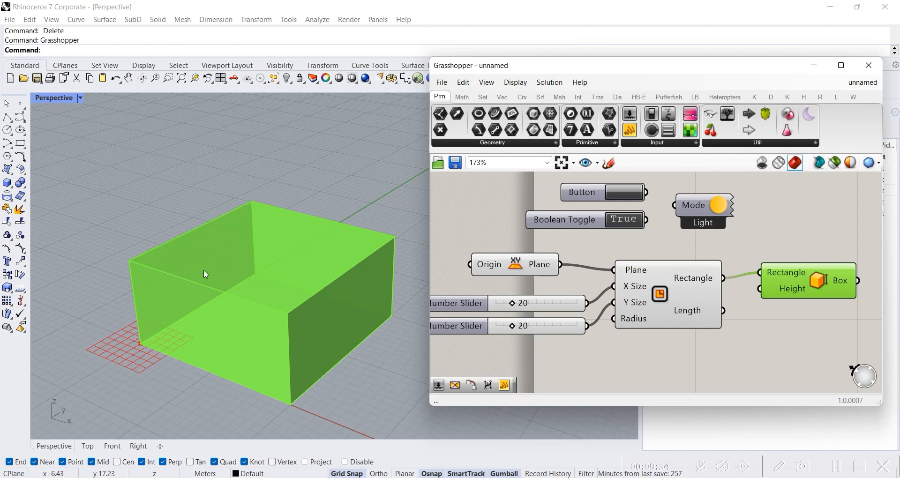
Step: Add the suggested Twist component beside the Box Rectangle component and connect the Box output to its Geometry input
{"action": "scroll", "coordinate": [570, 358], "scroll_direction": "down", "scroll_amount": 2}
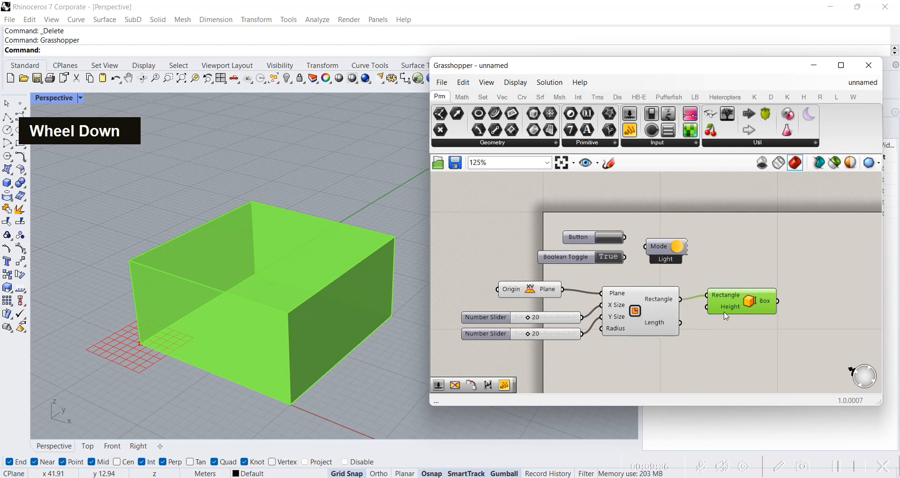
{"action": "left_click", "coordinate": [556, 83]}
{"action": "left_click", "coordinate": [804, 315]}
{"action": "right_click_drag", "start_coordinate": [771, 288], "coordinate": [697, 257]}
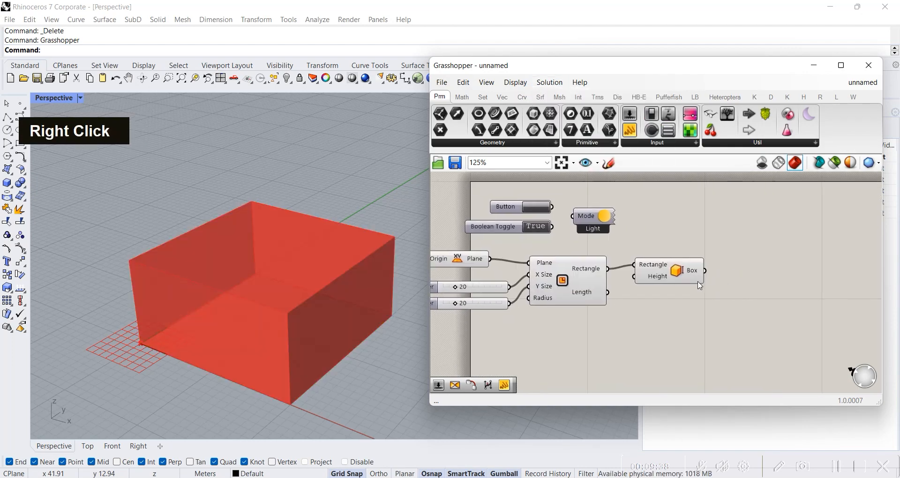
{"action": "left_click", "coordinate": [672, 267]}
{"action": "left_click", "coordinate": [671, 341]}
{"action": "left_click_drag", "start_coordinate": [722, 309], "coordinate": [770, 295]}
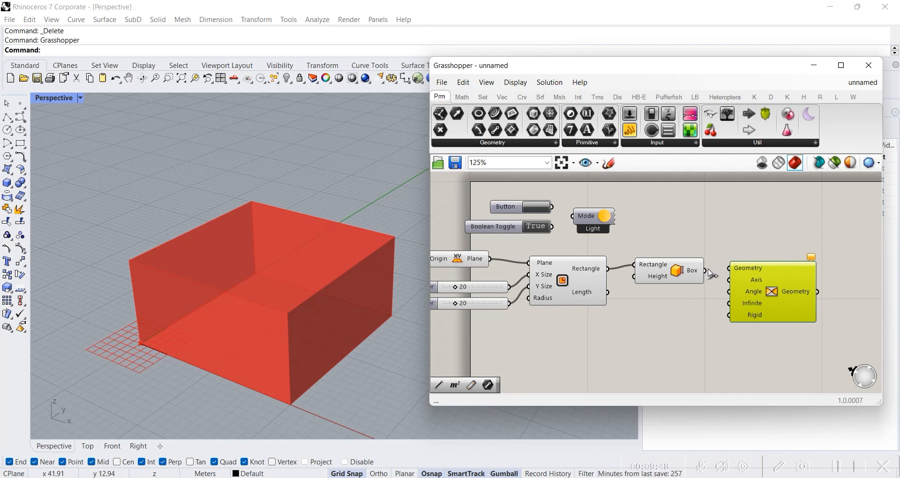
{"action": "left_click_drag", "start_coordinate": [705, 271], "coordinate": [729, 270]}
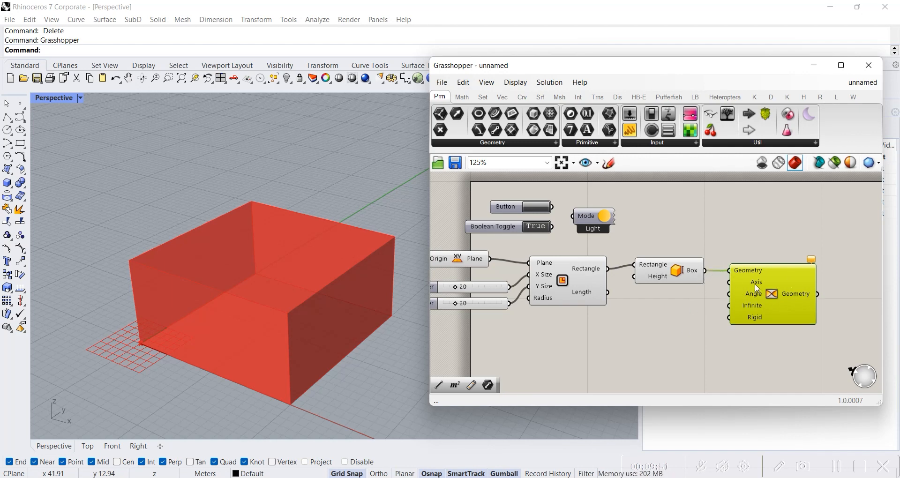
Step: Add the suggested Line component without the extra Button and connect its Line output to the Twist component's Axis input
{"action": "left_click", "coordinate": [716, 337]}
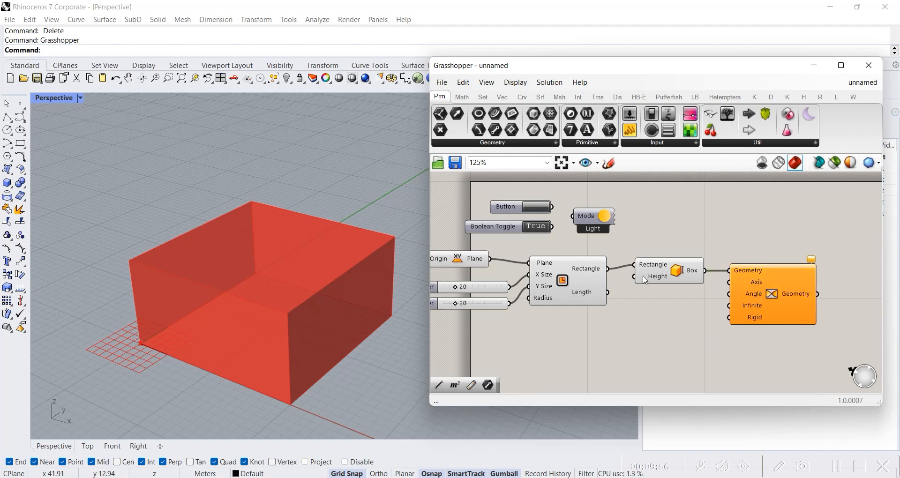
{"action": "double_click", "coordinate": [439, 385]}
{"action": "scroll", "coordinate": [512, 351], "scroll_direction": "down", "scroll_amount": 3}
{"action": "right_click_drag", "start_coordinate": [547, 332], "coordinate": [597, 302]}
{"action": "scroll", "coordinate": [545, 347], "scroll_direction": "up", "scroll_amount": 4}
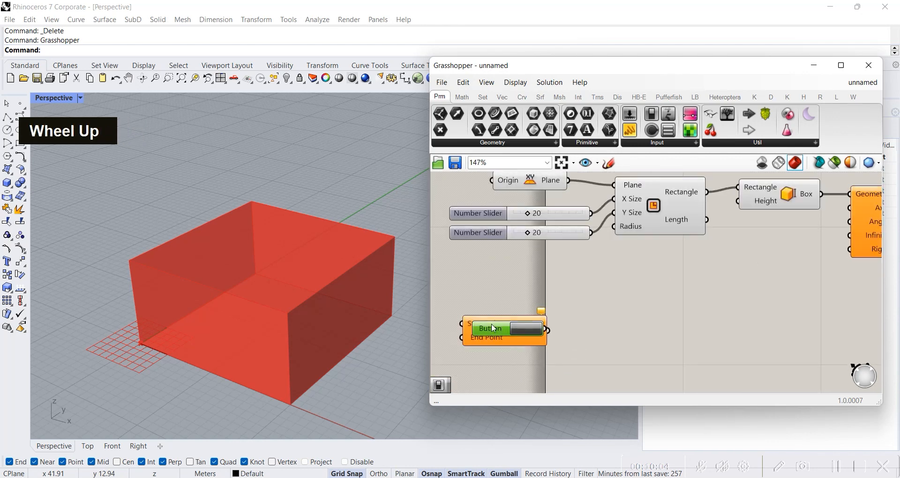
{"action": "key", "text": "Delete"}
{"action": "left_click_drag", "start_coordinate": [532, 332], "coordinate": [642, 286]}
{"action": "right_click_drag", "start_coordinate": [703, 275], "coordinate": [657, 286]}
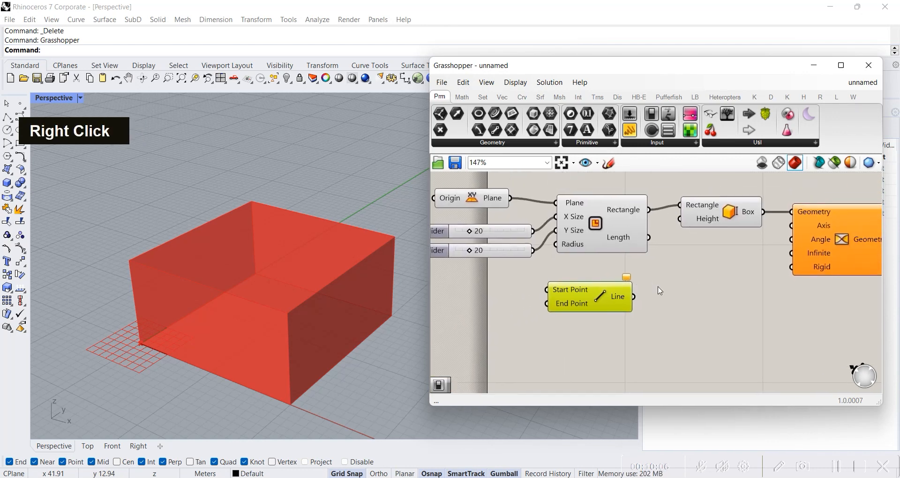
{"action": "left_click_drag", "start_coordinate": [596, 296], "coordinate": [791, 225]}
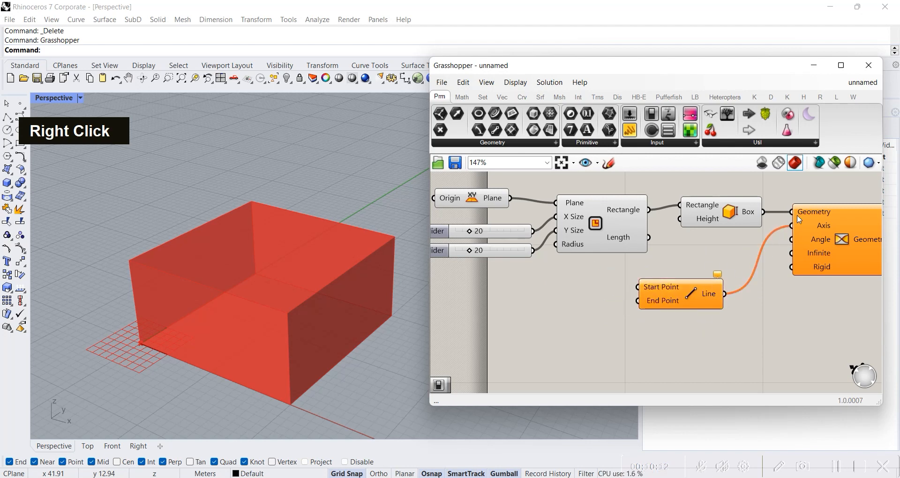
Step: Examine the Twist component's connections and inputs, including the description of its Rigid input
{"action": "right_click_drag", "start_coordinate": [765, 276], "coordinate": [661, 319]}
{"action": "scroll", "coordinate": [617, 379], "scroll_direction": "down", "scroll_amount": 2}
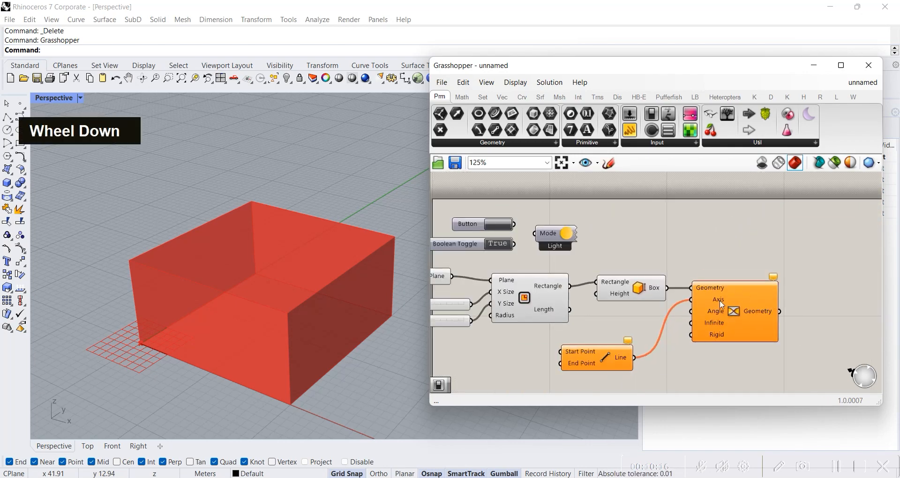
{"action": "scroll", "coordinate": [706, 315], "scroll_direction": "down", "scroll_amount": 2}
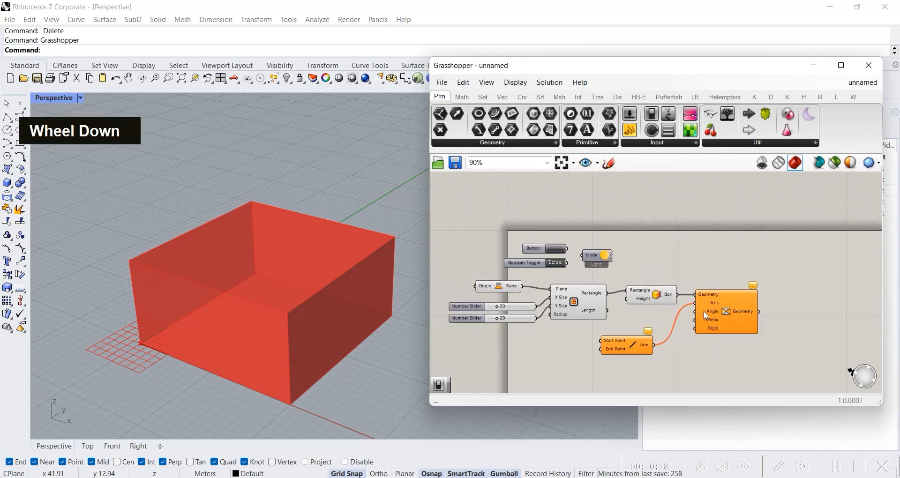
{"action": "scroll", "coordinate": [706, 316], "scroll_direction": "up", "scroll_amount": 3}
{"action": "scroll", "coordinate": [653, 321], "scroll_direction": "down", "scroll_amount": 4}
{"action": "right_click_drag", "start_coordinate": [652, 312], "coordinate": [703, 293]}
{"action": "scroll", "coordinate": [749, 320], "scroll_direction": "up", "scroll_amount": 4}
{"action": "left_click_drag", "start_coordinate": [648, 328], "coordinate": [670, 309]}
{"action": "left_click", "coordinate": [677, 367]}
{"action": "right_click_drag", "start_coordinate": [755, 271], "coordinate": [675, 317]}
{"action": "scroll", "coordinate": [628, 262], "scroll_direction": "down", "scroll_amount": 4}
{"action": "right_click_drag", "start_coordinate": [572, 263], "coordinate": [668, 263]}
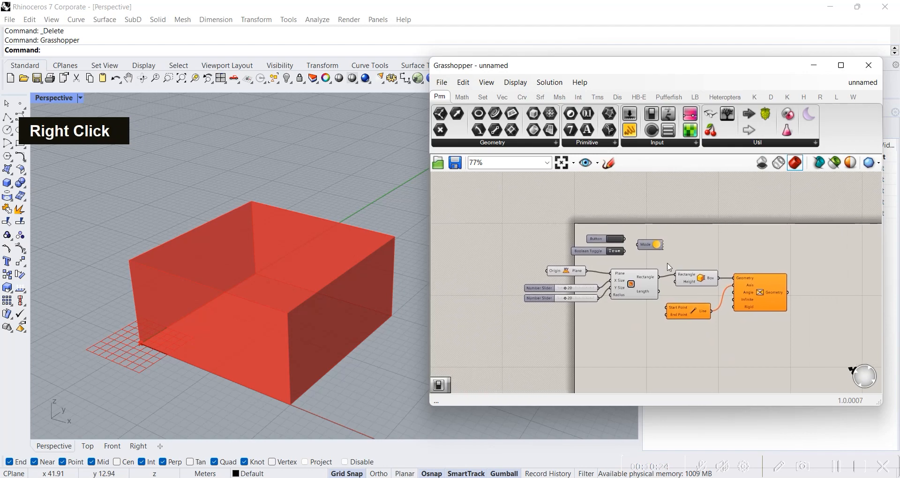
{"action": "scroll", "coordinate": [669, 267], "scroll_direction": "up", "scroll_amount": 4}
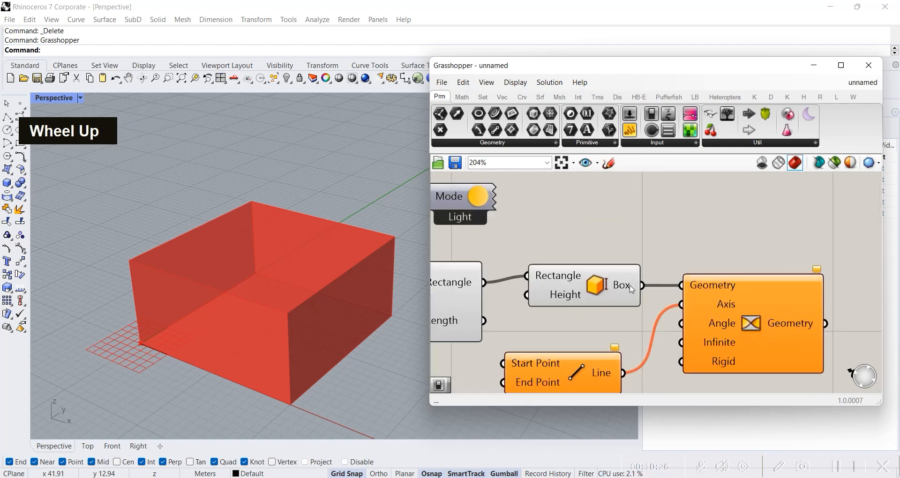
{"action": "scroll", "coordinate": [667, 268], "scroll_direction": "down", "scroll_amount": 3}
{"action": "mouse_move", "coordinate": [667, 326]}
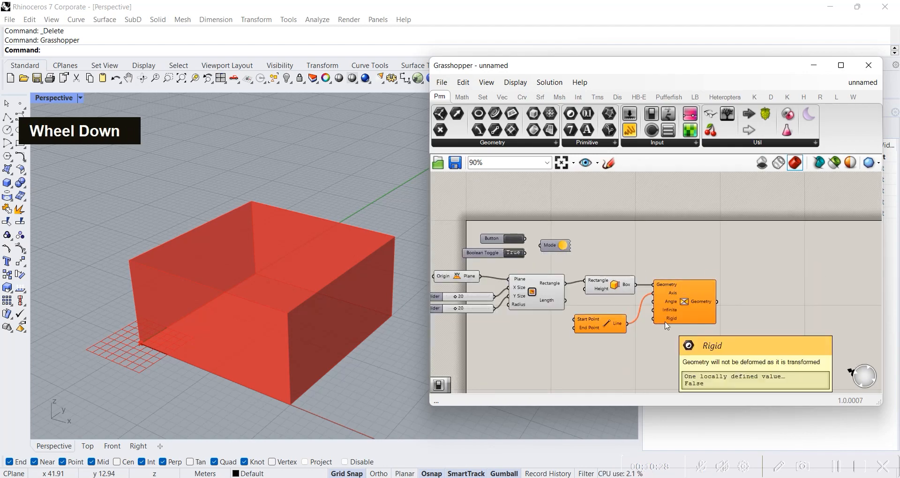
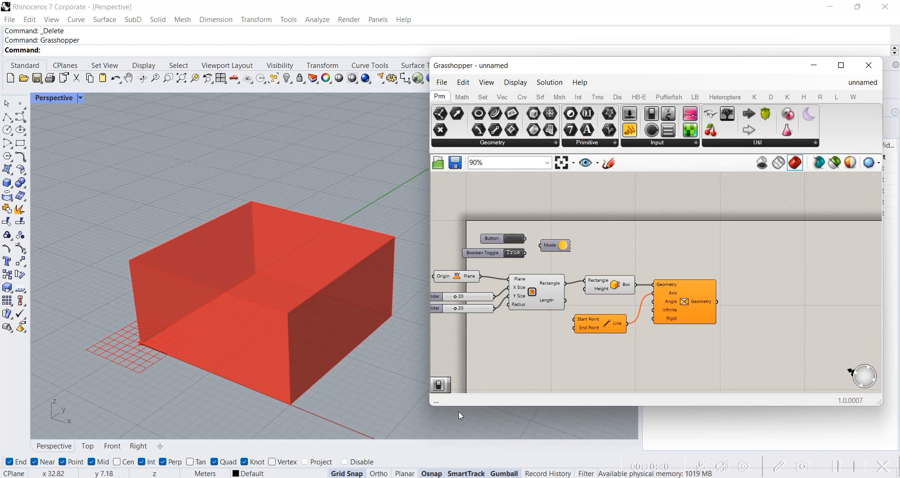
Step: Hide the Markov canvas widget that suggests components
{"action": "left_click", "coordinate": [518, 83]}
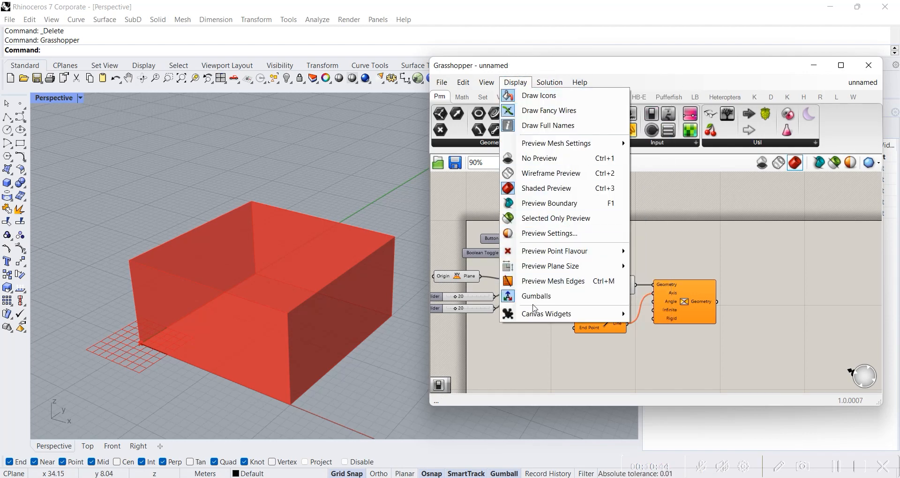
{"action": "mouse_move", "coordinate": [535, 316]}
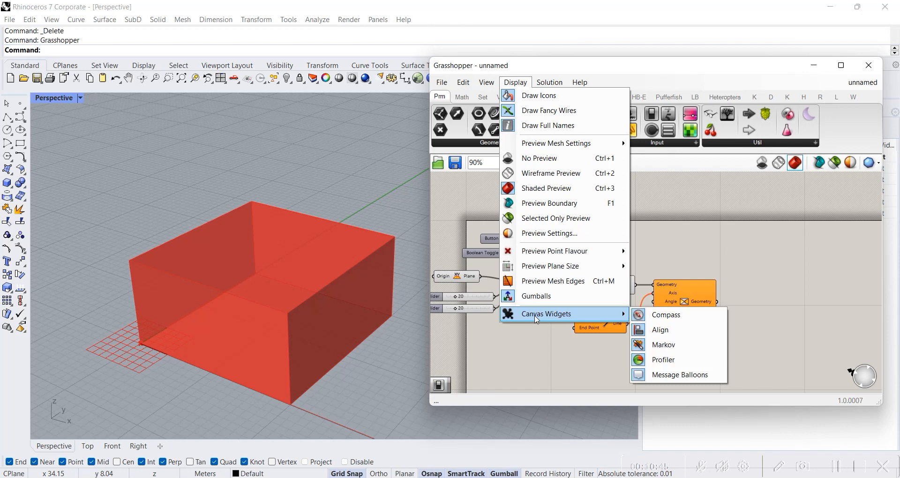
{"action": "left_click", "coordinate": [657, 346]}
{"action": "left_click", "coordinate": [516, 82]}
{"action": "mouse_move", "coordinate": [581, 316]}
{"action": "left_click", "coordinate": [664, 347]}
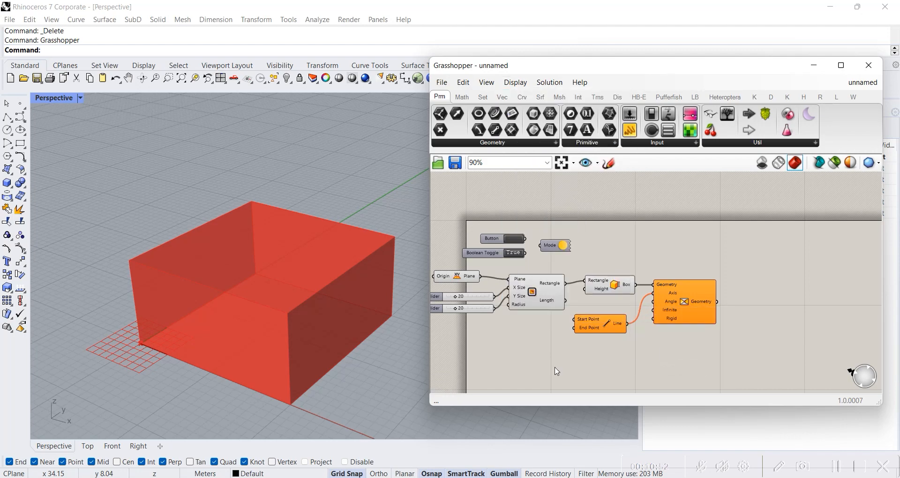
Step: Turn the Markov canvas widget back on
{"action": "left_click", "coordinate": [506, 83]}
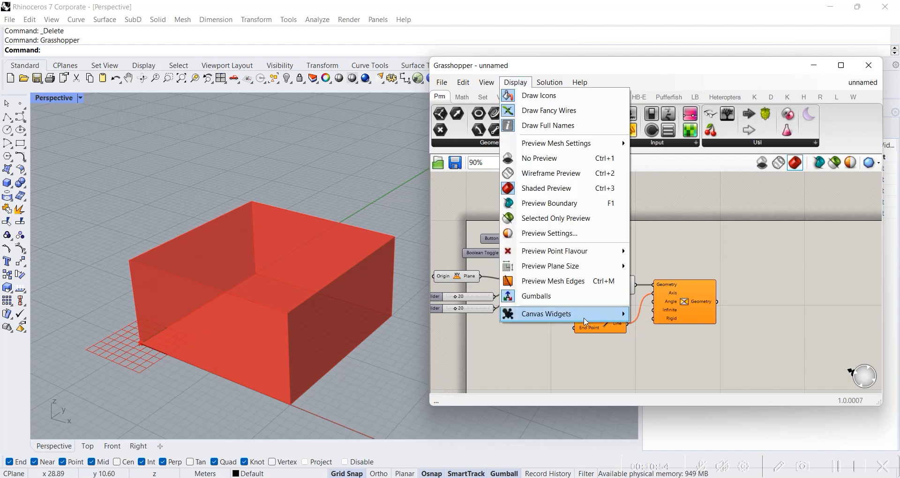
{"action": "mouse_move", "coordinate": [581, 314]}
{"action": "left_click", "coordinate": [662, 348]}
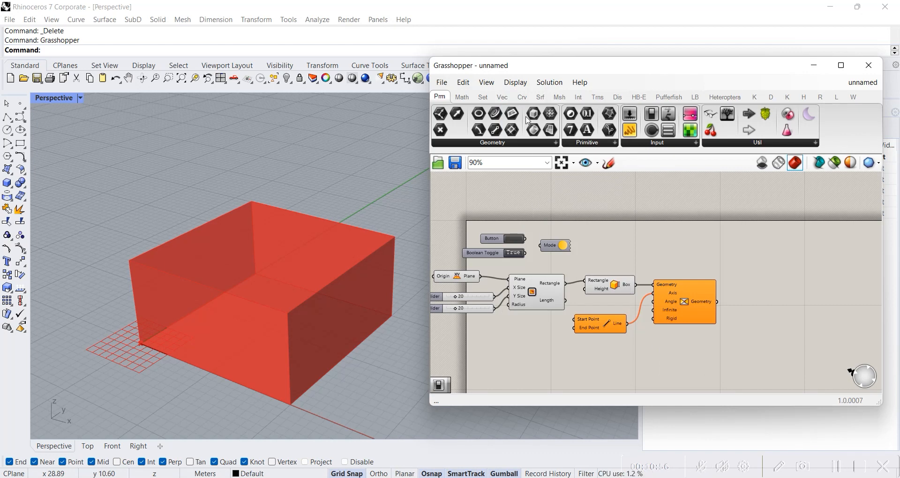
Step: Check the Align option among the canvas widgets and look over the XY Plane, sliders and Rectangle components
{"action": "right_click_drag", "start_coordinate": [544, 274], "coordinate": [614, 260]}
{"action": "left_click", "coordinate": [515, 82]}
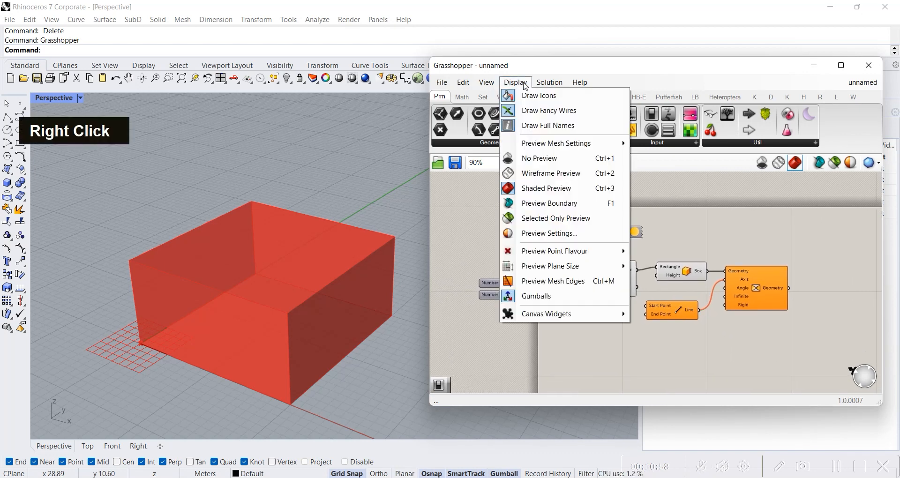
{"action": "mouse_move", "coordinate": [627, 322]}
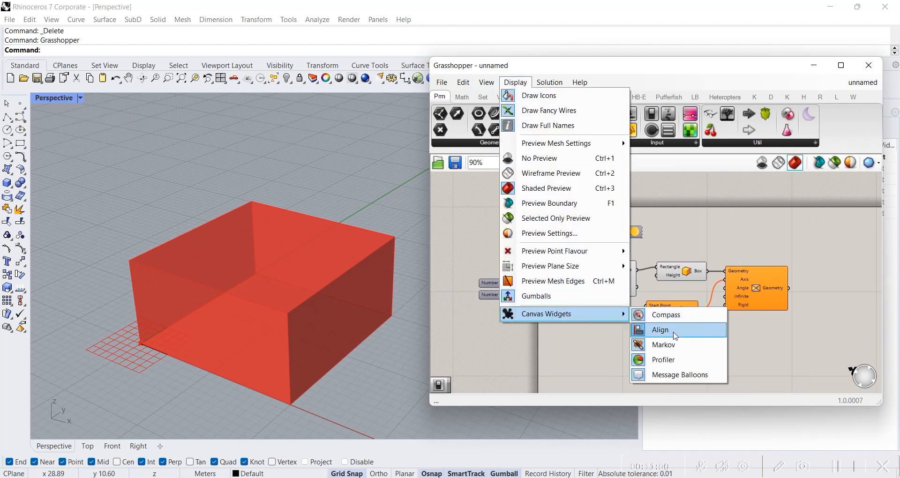
{"action": "left_click", "coordinate": [586, 342]}
{"action": "scroll", "coordinate": [528, 294], "scroll_direction": "up", "scroll_amount": 1}
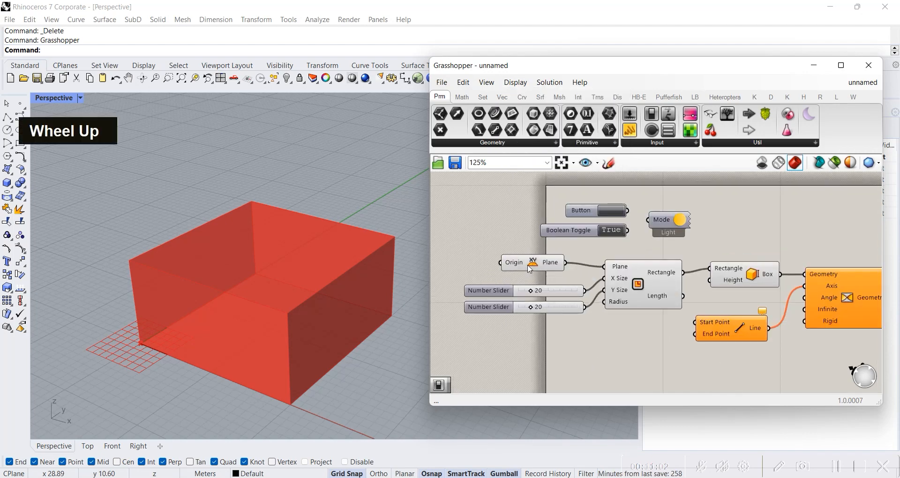
{"action": "scroll", "coordinate": [475, 257], "scroll_direction": "down", "scroll_amount": 1}
{"action": "scroll", "coordinate": [475, 256], "scroll_direction": "up", "scroll_amount": 1}
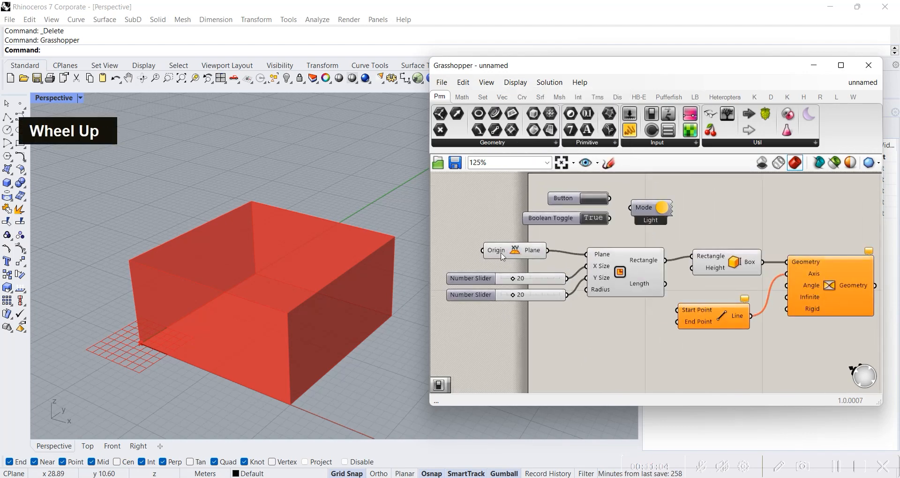
Step: Shift the Y Size slider slightly and move the X Size slider far away from the Rectangle component
{"action": "mouse_move", "coordinate": [548, 300]}
{"action": "left_mouse_down"}
{"action": "mouse_move", "coordinate": [549, 336]}
{"action": "mouse_move", "coordinate": [552, 302]}
{"action": "left_mouse_up"}
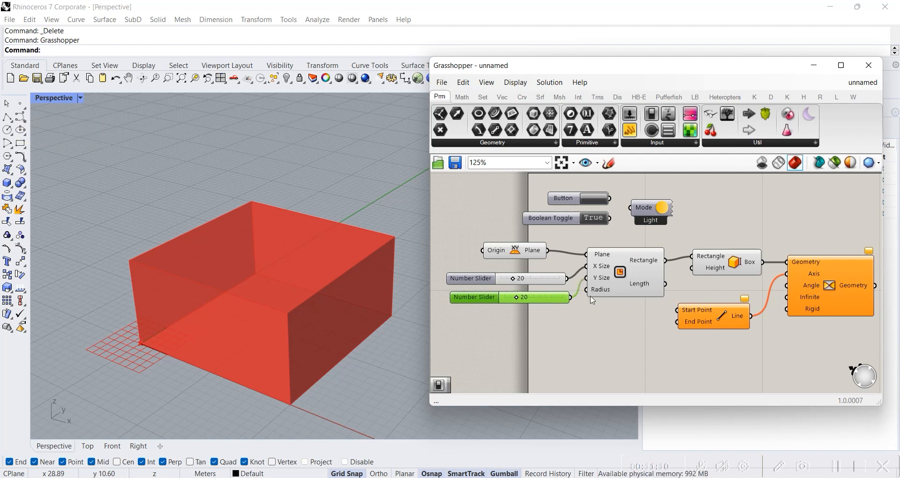
{"action": "left_click_drag", "start_coordinate": [482, 275], "coordinate": [452, 270]}
{"action": "scroll", "coordinate": [521, 277], "scroll_direction": "down", "scroll_amount": 4}
{"action": "right_click_drag", "start_coordinate": [523, 276], "coordinate": [586, 271]}
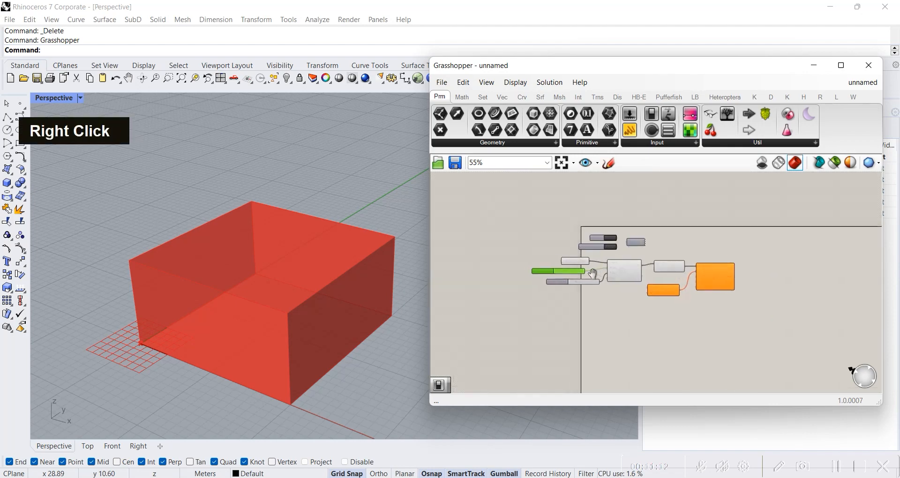
{"action": "scroll", "coordinate": [565, 312], "scroll_direction": "up", "scroll_amount": 5}
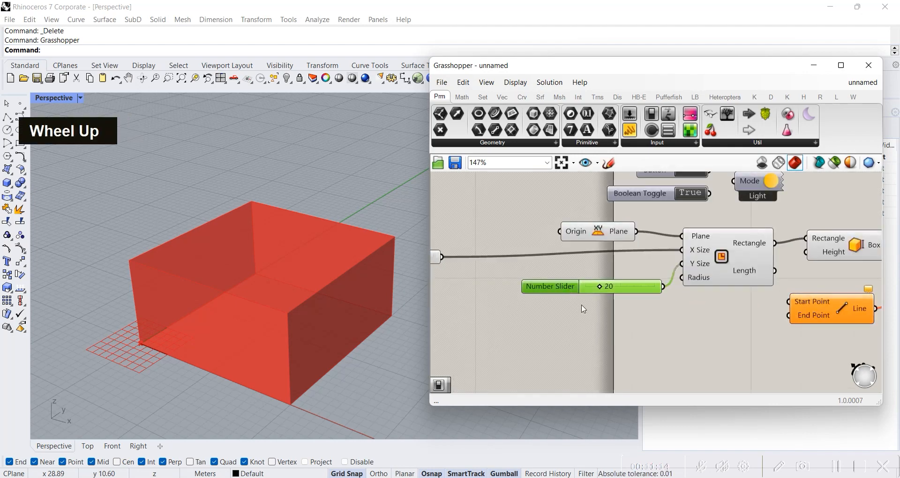
{"action": "scroll", "coordinate": [613, 322], "scroll_direction": "down", "scroll_amount": 3}
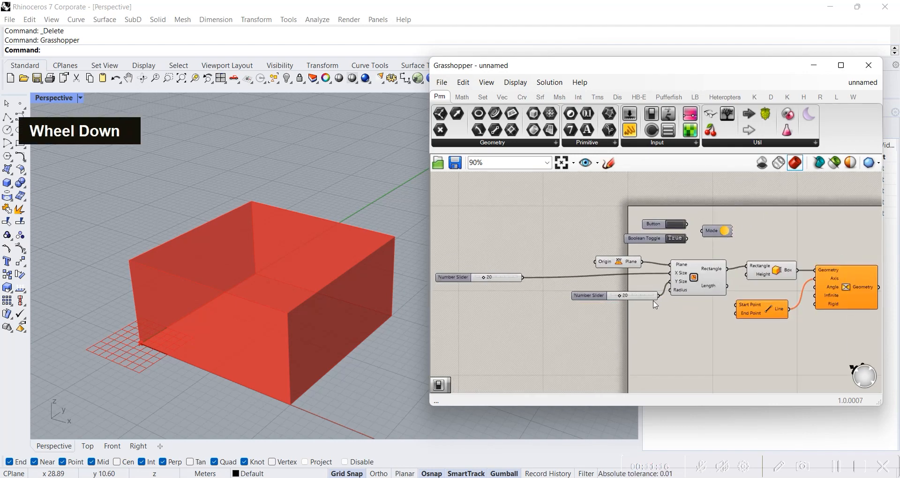
{"action": "scroll", "coordinate": [656, 305], "scroll_direction": "down", "scroll_amount": 1}
Step: Select both Number Sliders and align their right edges with the Align widget
{"action": "left_click_drag", "start_coordinate": [454, 272], "coordinate": [666, 317]}
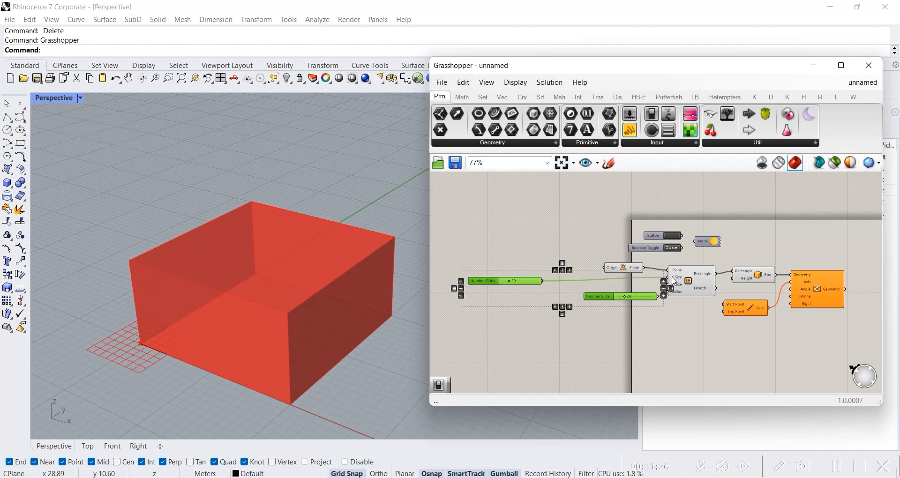
{"action": "left_click", "coordinate": [569, 307]}
{"action": "left_click", "coordinate": [669, 317]}
{"action": "scroll", "coordinate": [653, 283], "scroll_direction": "up", "scroll_amount": 5}
{"action": "left_click", "coordinate": [636, 285]}
{"action": "left_click", "coordinate": [639, 318]}
{"action": "left_click", "coordinate": [651, 351]}
{"action": "left_click_drag", "start_coordinate": [450, 255], "coordinate": [680, 347]}
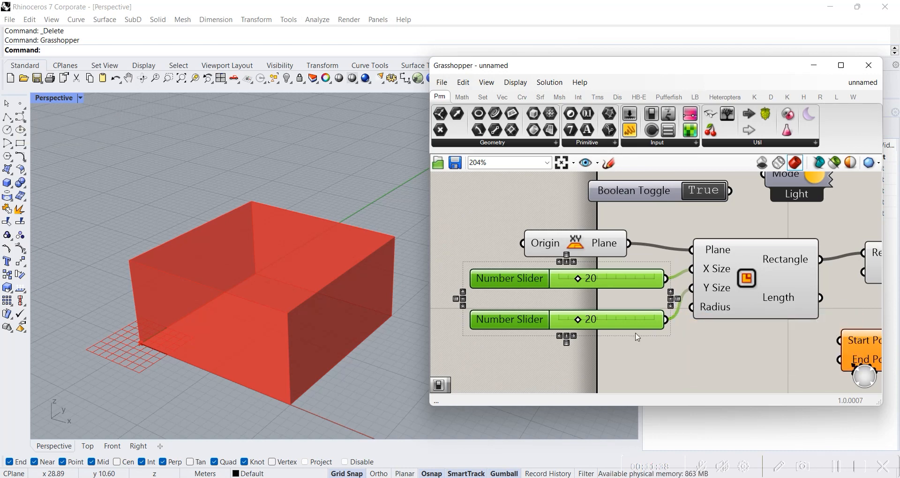
{"action": "left_click", "coordinate": [679, 348]}
Step: Select the XY Plane, Rectangle, Box Rectangle and Twist components together and align their bottom edges horizontally
{"action": "scroll", "coordinate": [590, 262], "scroll_direction": "down", "scroll_amount": 4}
{"action": "right_click_drag", "start_coordinate": [749, 276], "coordinate": [695, 264]}
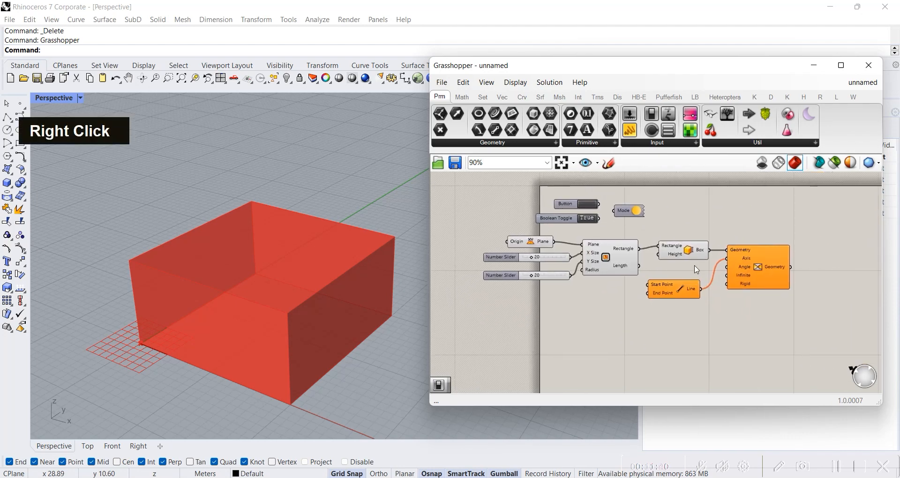
{"action": "left_click_drag", "start_coordinate": [473, 225], "coordinate": [557, 278]}
{"action": "left_click", "coordinate": [609, 257], "text": "shift"}
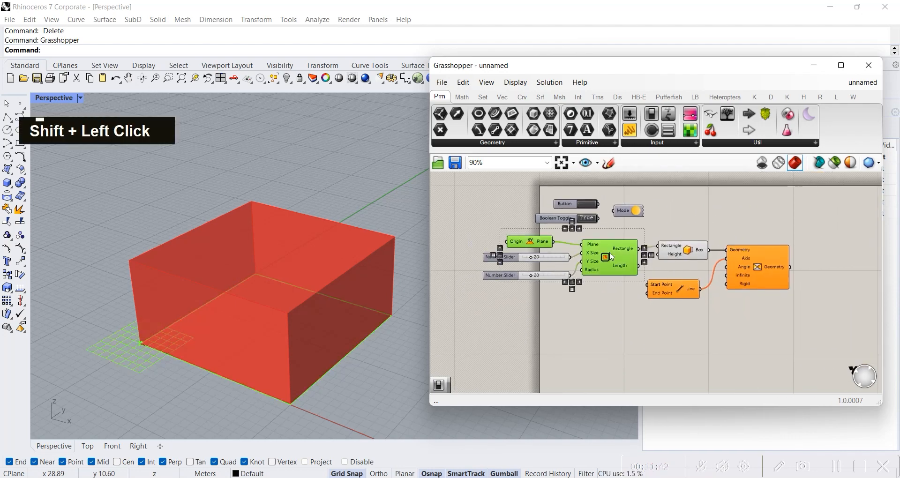
{"action": "left_click", "coordinate": [685, 251], "text": "shift"}
{"action": "left_click", "coordinate": [769, 264], "text": "shift"}
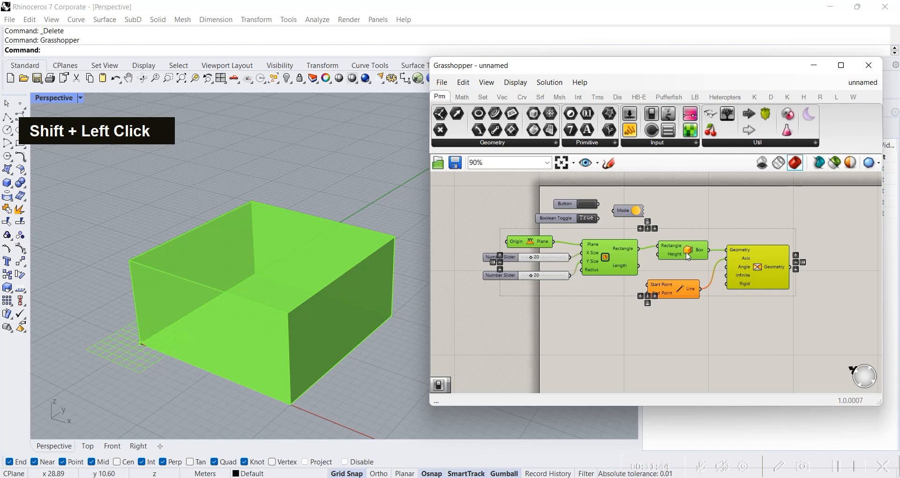
{"action": "left_click", "coordinate": [796, 270]}
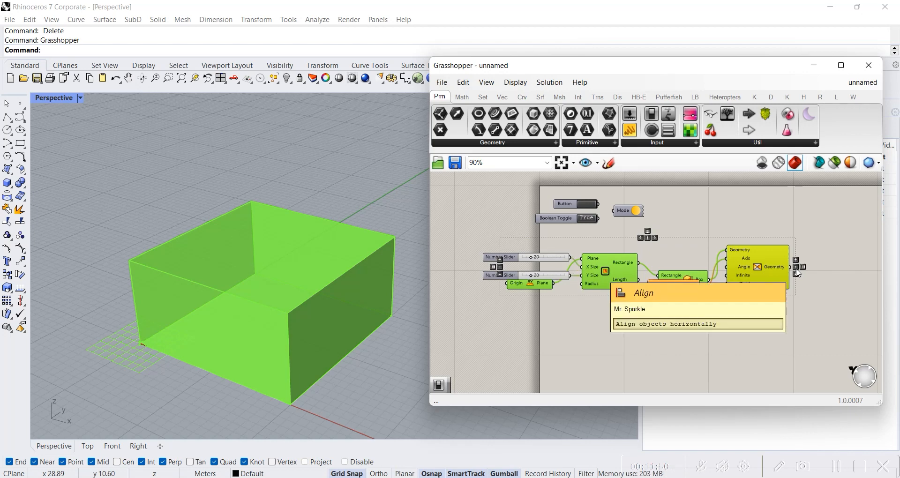
Step: Move the Line component and both Number Sliders below the main row, and align the sliders' and XY Plane's left edges
{"action": "left_click_drag", "start_coordinate": [659, 288], "coordinate": [642, 349]}
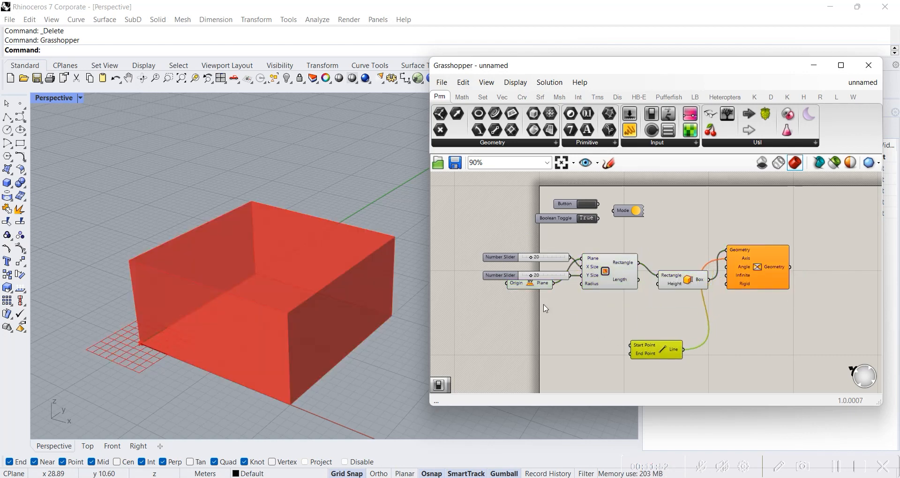
{"action": "left_click", "coordinate": [516, 259]}
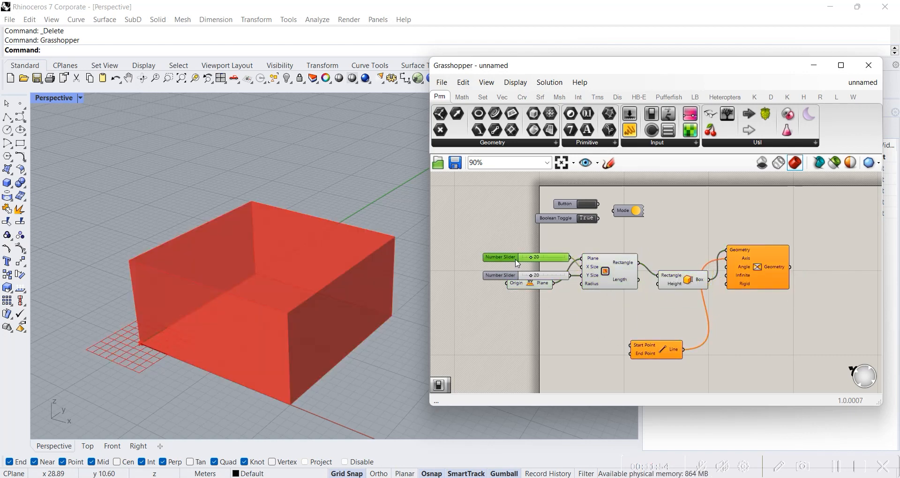
{"action": "left_click", "coordinate": [511, 275], "text": "shift"}
{"action": "left_click_drag", "start_coordinate": [527, 257], "coordinate": [524, 313]}
{"action": "left_click", "coordinate": [538, 285], "text": "shift"}
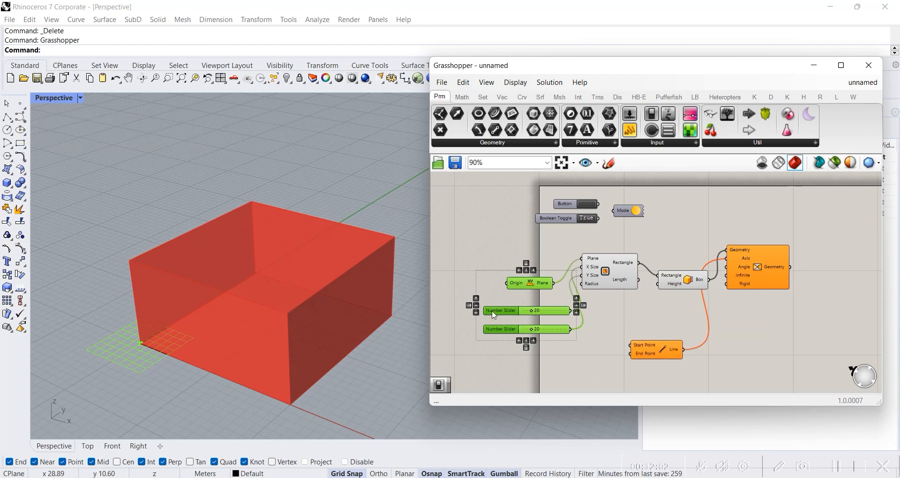
{"action": "left_click", "coordinate": [518, 341]}
{"action": "left_click", "coordinate": [616, 322]}
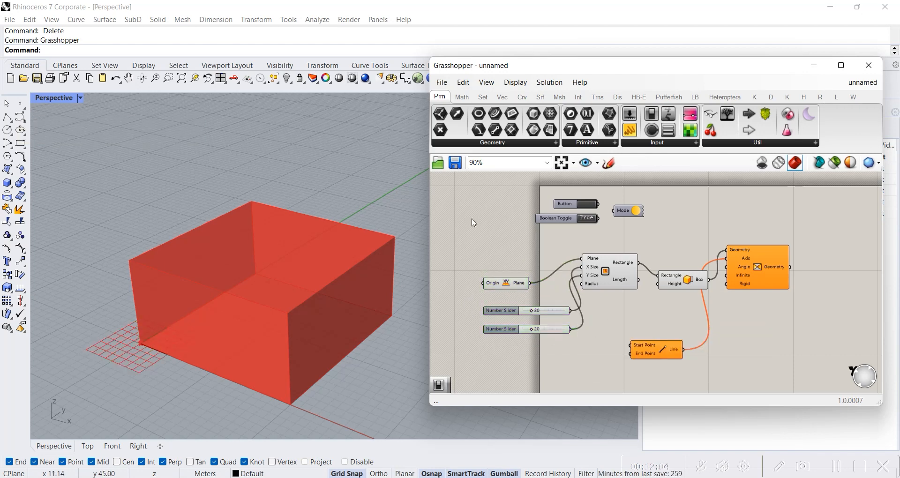
Step: Delete the Line component that feeds the Twist component's Axis input
{"action": "left_click_drag", "start_coordinate": [653, 354], "coordinate": [686, 218]}
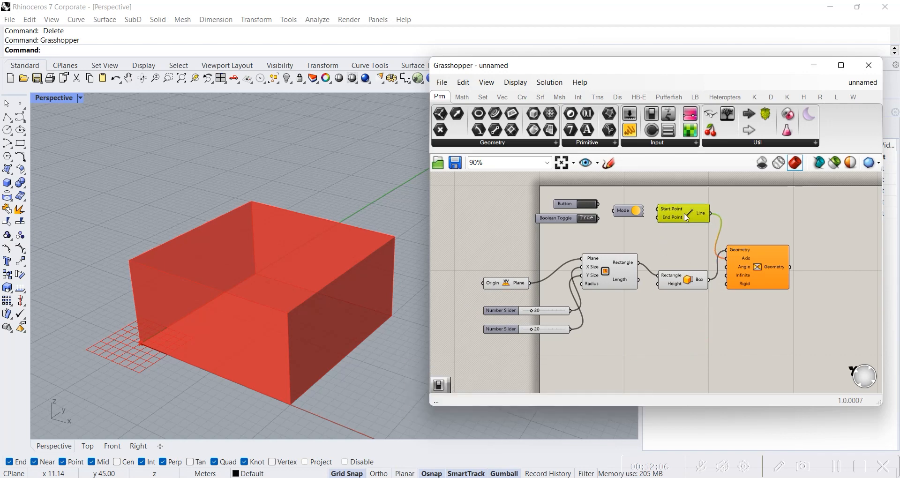
{"action": "key", "text": "Delete"}
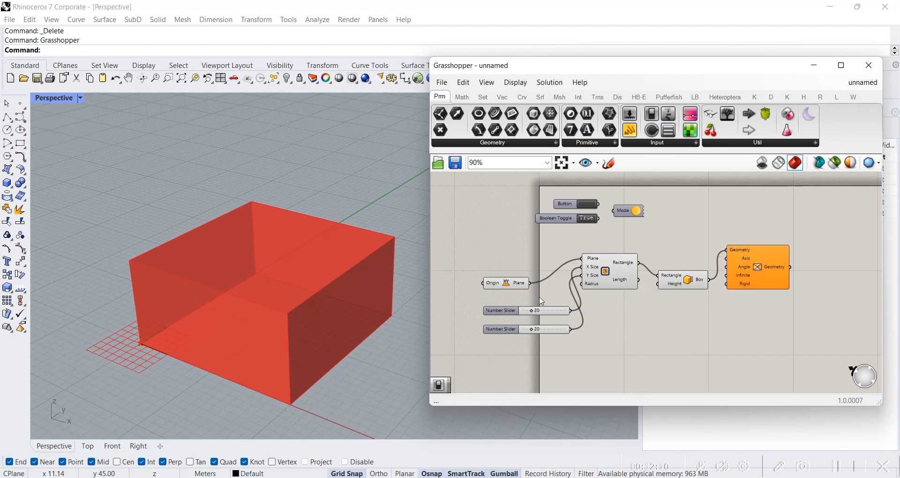
{"action": "scroll", "coordinate": [626, 325], "scroll_direction": "up", "scroll_amount": 2}
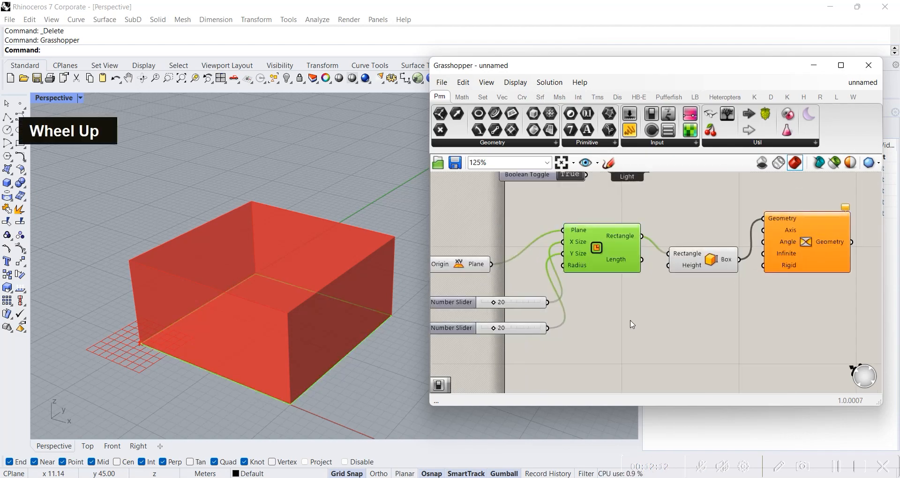
{"action": "scroll", "coordinate": [628, 323], "scroll_direction": "down", "scroll_amount": 2}
{"action": "left_click_drag", "start_coordinate": [474, 221], "coordinate": [823, 352]}
{"action": "left_click", "coordinate": [646, 376]}
{"action": "left_click_drag", "start_coordinate": [456, 222], "coordinate": [857, 369]}
{"action": "left_click", "coordinate": [688, 377]}
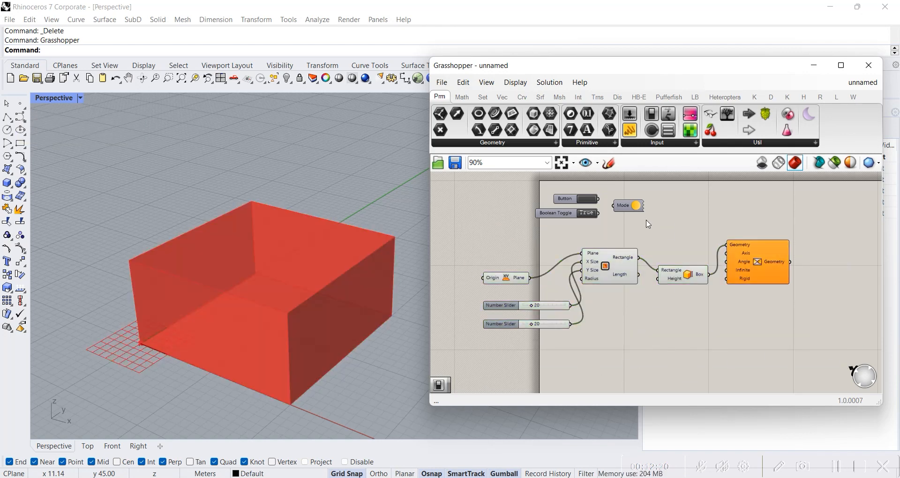
Step: Check the Compass option among the canvas widgets and try moving the compass slightly on the canvas
{"action": "left_click", "coordinate": [516, 82]}
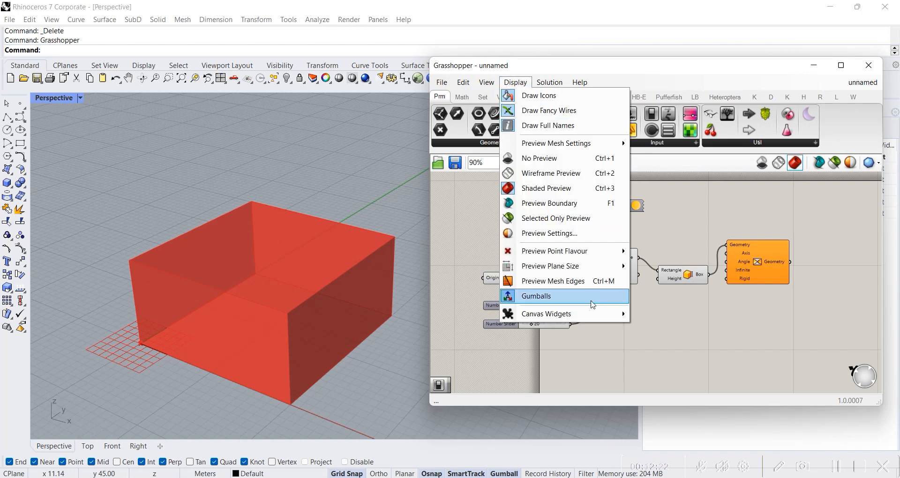
{"action": "mouse_move", "coordinate": [593, 313]}
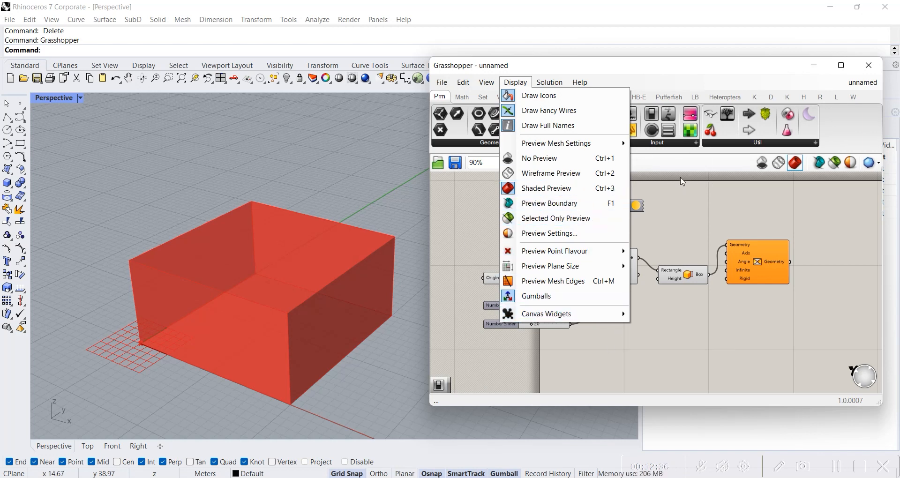
{"action": "left_click", "coordinate": [694, 201]}
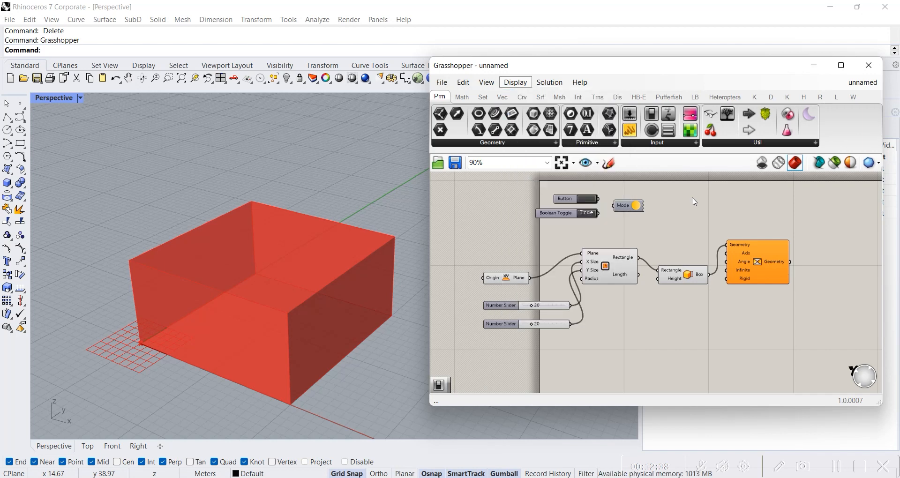
{"action": "left_click", "coordinate": [515, 82]}
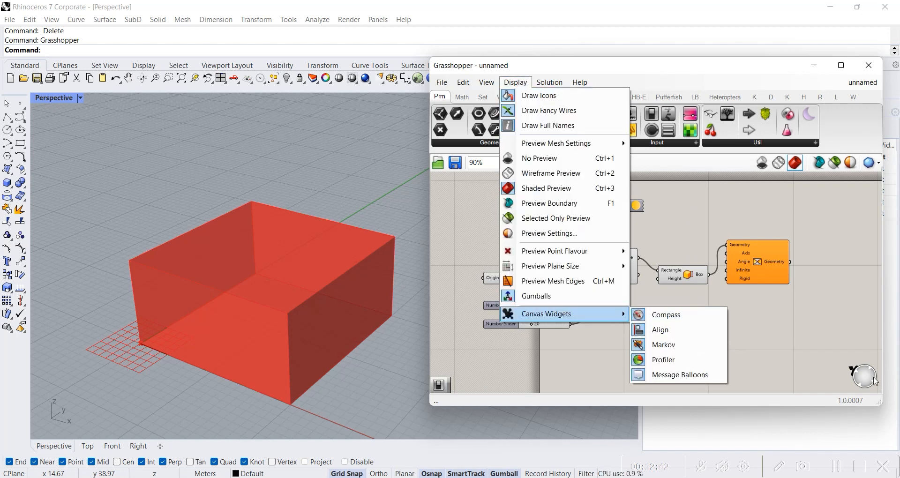
{"action": "left_click", "coordinate": [857, 374]}
{"action": "mouse_move", "coordinate": [856, 372]}
{"action": "left_mouse_down"}
{"action": "mouse_move", "coordinate": [852, 346]}
{"action": "mouse_move", "coordinate": [856, 369]}
{"action": "left_mouse_up"}
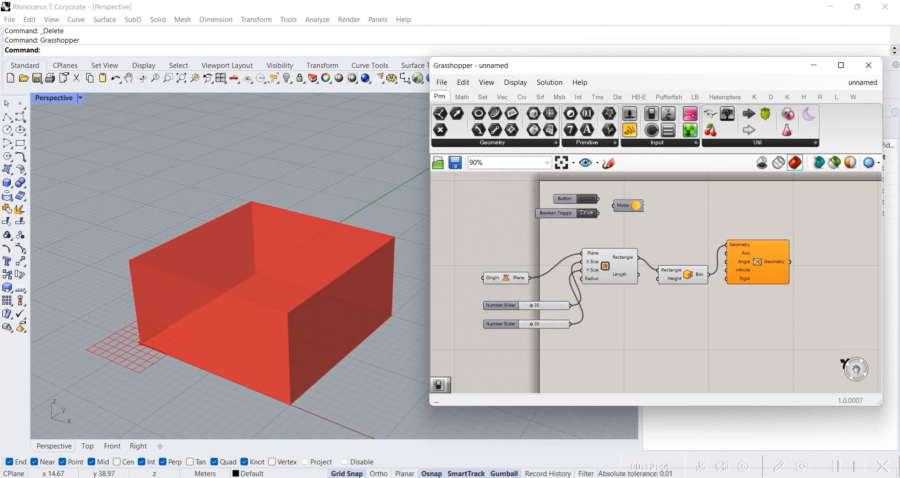
{"action": "double_click", "coordinate": [855, 373]}
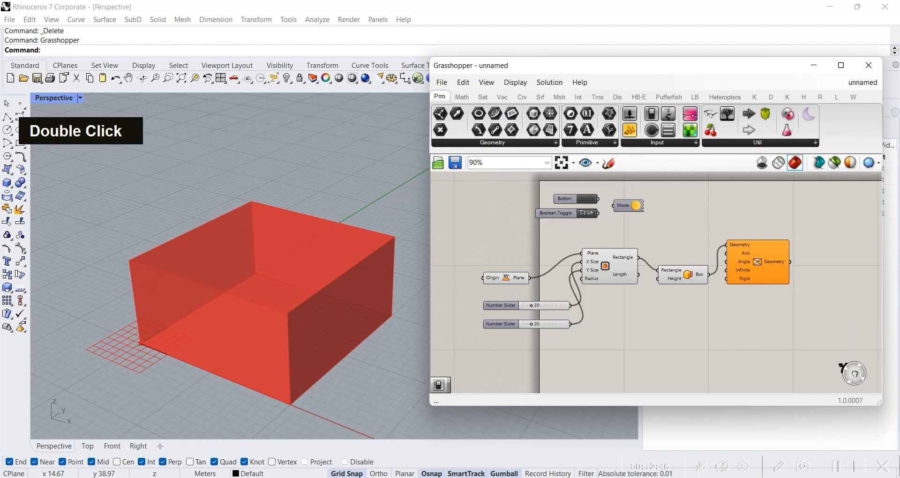
Step: Zoom and pan around the definition to examine how the Compass widget reacts to the canvas view
{"action": "scroll", "coordinate": [791, 355], "scroll_direction": "up", "scroll_amount": 1}
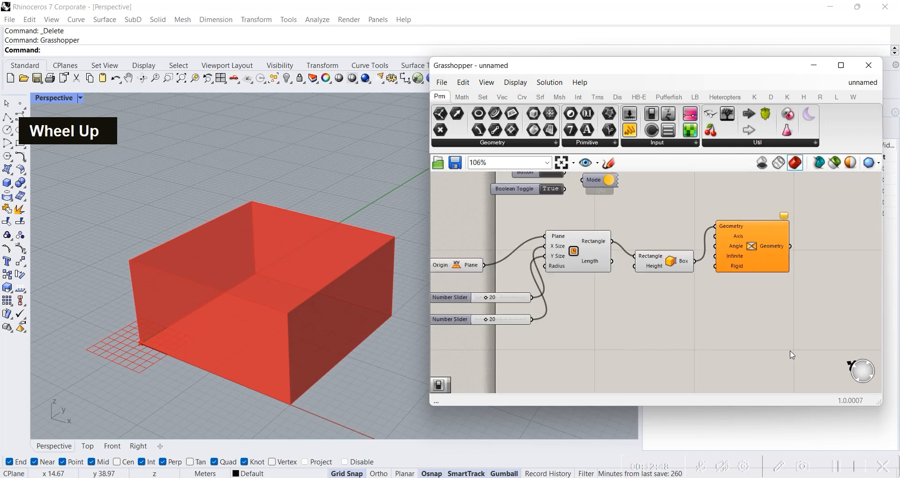
{"action": "scroll", "coordinate": [792, 355], "scroll_direction": "down", "scroll_amount": 3}
{"action": "scroll", "coordinate": [796, 361], "scroll_direction": "down", "scroll_amount": 1}
{"action": "scroll", "coordinate": [816, 337], "scroll_direction": "up", "scroll_amount": 2}
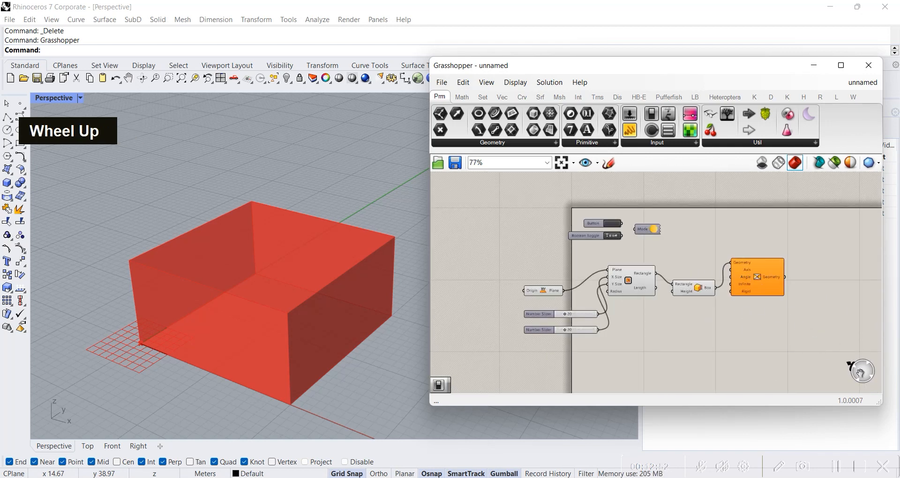
{"action": "right_click_drag", "start_coordinate": [835, 304], "coordinate": [661, 241]}
{"action": "scroll", "coordinate": [660, 241], "scroll_direction": "down", "scroll_amount": 3}
{"action": "scroll", "coordinate": [663, 244], "scroll_direction": "down", "scroll_amount": 1}
Step: Select all components and move the whole definition farther right across the canvas
{"action": "left_click_drag", "start_coordinate": [503, 192], "coordinate": [731, 341]}
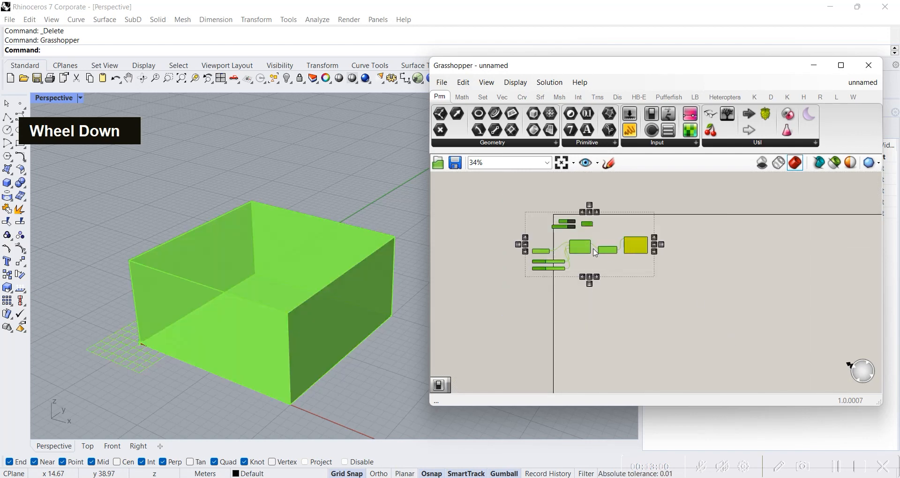
{"action": "left_click_drag", "start_coordinate": [580, 248], "coordinate": [794, 255]}
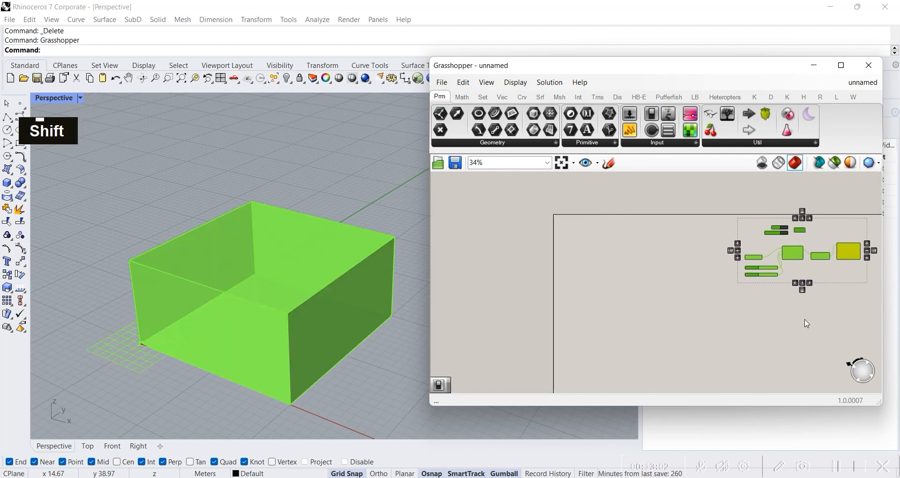
{"action": "right_click_drag", "start_coordinate": [797, 282], "coordinate": [570, 288], "text": "shift"}
{"action": "left_click_drag", "start_coordinate": [564, 259], "coordinate": [796, 228]}
{"action": "right_click_drag", "start_coordinate": [618, 299], "coordinate": [891, 288], "text": "shift"}
Step: Navigate away from the relocated definition and back to examine how the Compass arrows indicate its direction
{"action": "scroll", "coordinate": [600, 249], "scroll_direction": "up", "scroll_amount": 5}
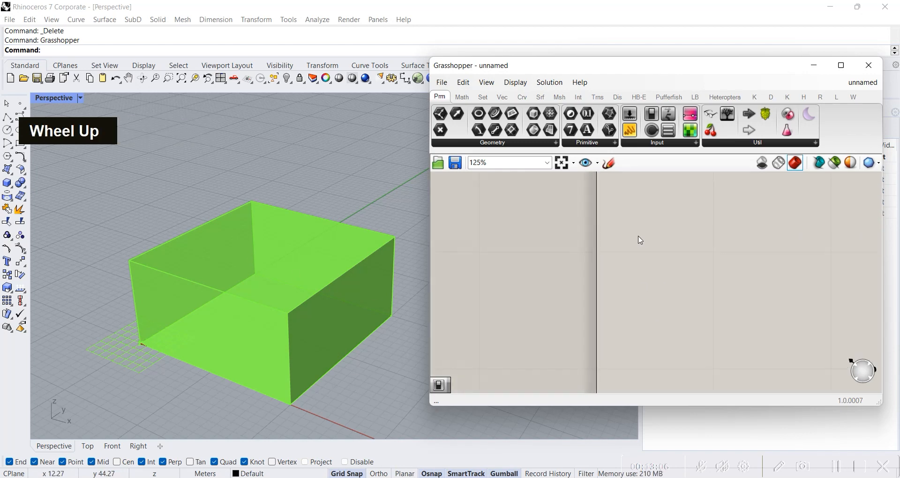
{"action": "right_click_drag", "start_coordinate": [639, 239], "coordinate": [629, 300], "text": "shift"}
{"action": "scroll", "coordinate": [630, 300], "scroll_direction": "down", "scroll_amount": 2}
{"action": "right_click_drag", "start_coordinate": [809, 355], "coordinate": [679, 290], "text": "shift"}
{"action": "scroll", "coordinate": [699, 296], "scroll_direction": "down", "scroll_amount": 5}
{"action": "right_click_drag", "start_coordinate": [805, 308], "coordinate": [667, 323], "text": "shift"}
{"action": "scroll", "coordinate": [783, 304], "scroll_direction": "up", "scroll_amount": 2}
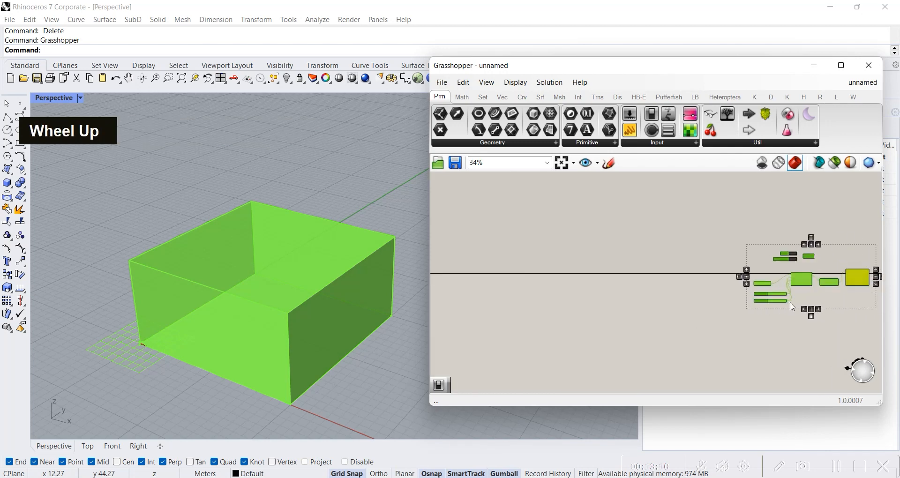
{"action": "right_click_drag", "start_coordinate": [746, 273], "coordinate": [569, 300], "text": "shift"}
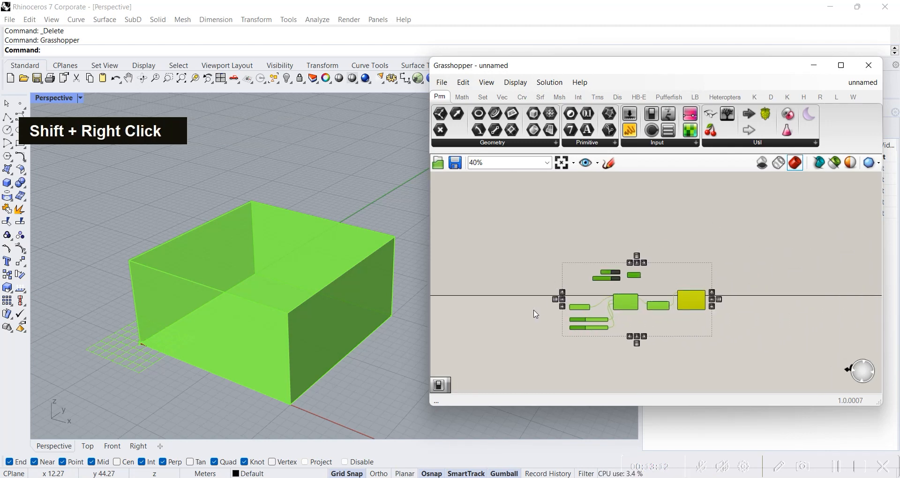
{"action": "scroll", "coordinate": [535, 314], "scroll_direction": "down", "scroll_amount": 3}
{"action": "right_click_drag", "start_coordinate": [536, 314], "coordinate": [604, 278]}
Step: Deselect the components and examine the Compass at different zoom levels, finishing close to the definition
{"action": "left_click", "coordinate": [625, 283]}
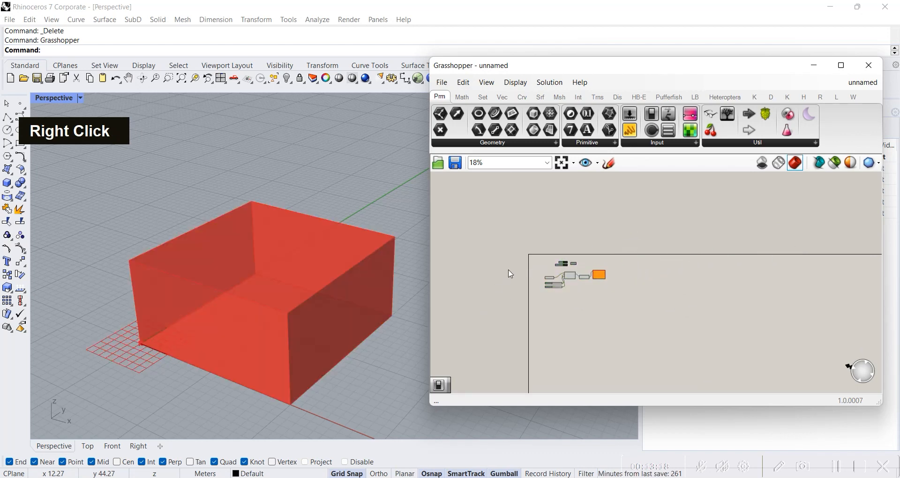
{"action": "scroll", "coordinate": [539, 277], "scroll_direction": "up", "scroll_amount": 5}
{"action": "scroll", "coordinate": [702, 256], "scroll_direction": "down", "scroll_amount": 3}
{"action": "scroll", "coordinate": [702, 255], "scroll_direction": "down", "scroll_amount": 5}
{"action": "right_click_drag", "start_coordinate": [790, 269], "coordinate": [586, 286], "text": "shift"}
{"action": "scroll", "coordinate": [585, 287], "scroll_direction": "up", "scroll_amount": 10}
{"action": "right_click_drag", "start_coordinate": [685, 297], "coordinate": [677, 276]}
{"action": "mouse_move", "coordinate": [611, 260]}
{"action": "right_mouse_down"}
{"action": "mouse_move", "coordinate": [597, 255]}
{"action": "mouse_move", "coordinate": [623, 265]}
{"action": "right_mouse_up"}
{"action": "scroll", "coordinate": [670, 304], "scroll_direction": "up", "scroll_amount": 2}
{"action": "scroll", "coordinate": [669, 304], "scroll_direction": "down", "scroll_amount": 1}
{"action": "left_click", "coordinate": [623, 300]}
{"action": "left_click", "coordinate": [724, 304]}
{"action": "left_click", "coordinate": [699, 305]}
{"action": "left_click", "coordinate": [641, 347]}
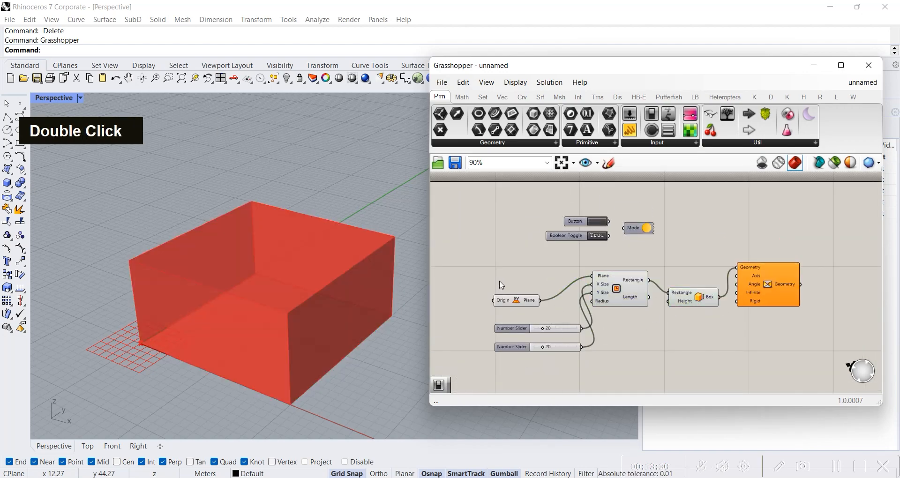
{"action": "left_click_drag", "start_coordinate": [460, 241], "coordinate": [856, 382]}
{"action": "left_click", "coordinate": [849, 331]}
{"action": "left_click", "coordinate": [626, 281]}
{"action": "left_click", "coordinate": [685, 301]}
{"action": "left_click", "coordinate": [695, 347]}
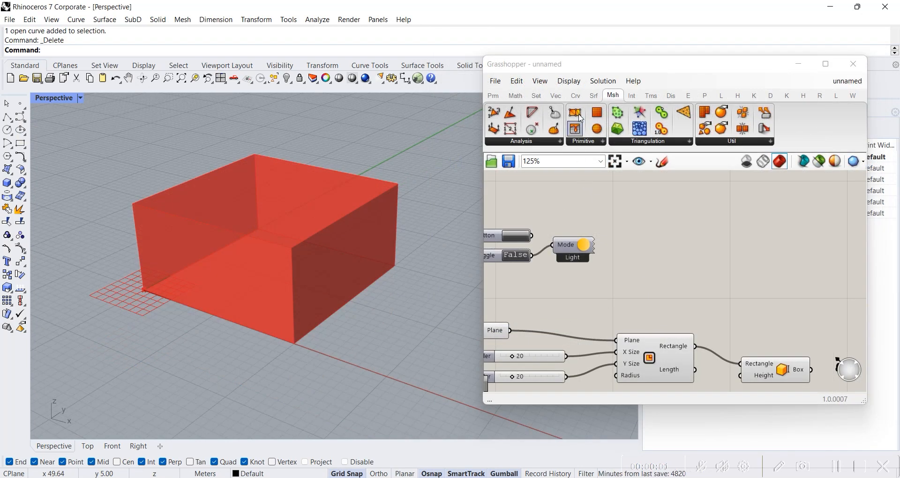
Step: Toggle the Profiler canvas widget so that it ends up enabled
{"action": "left_click", "coordinate": [568, 81]}
{"action": "mouse_move", "coordinate": [638, 317]}
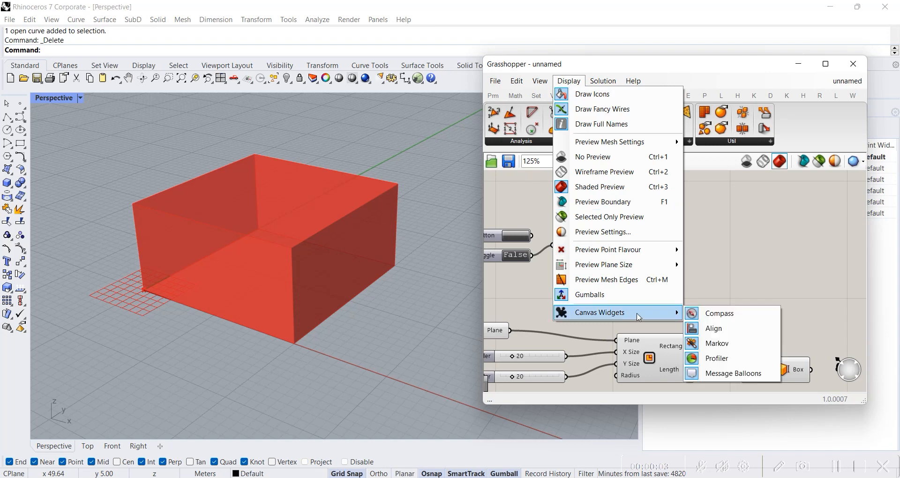
{"action": "left_click", "coordinate": [715, 358]}
{"action": "left_click", "coordinate": [572, 84]}
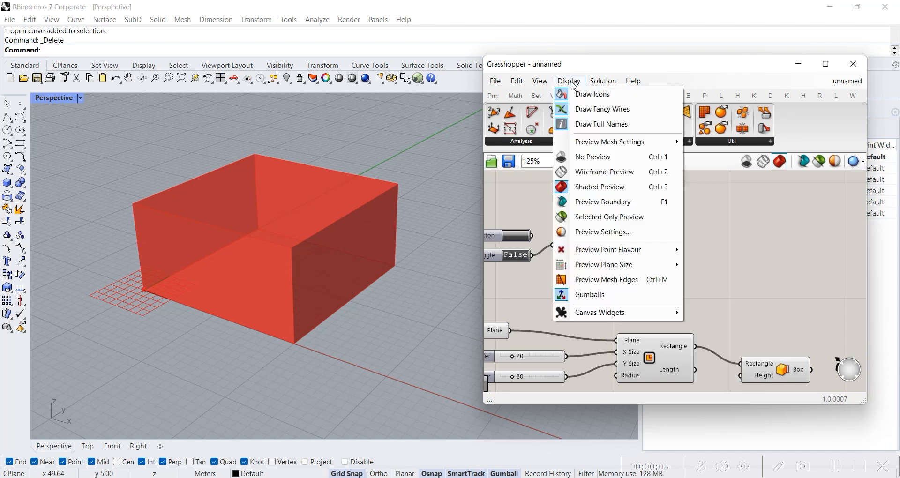
{"action": "mouse_move", "coordinate": [618, 314]}
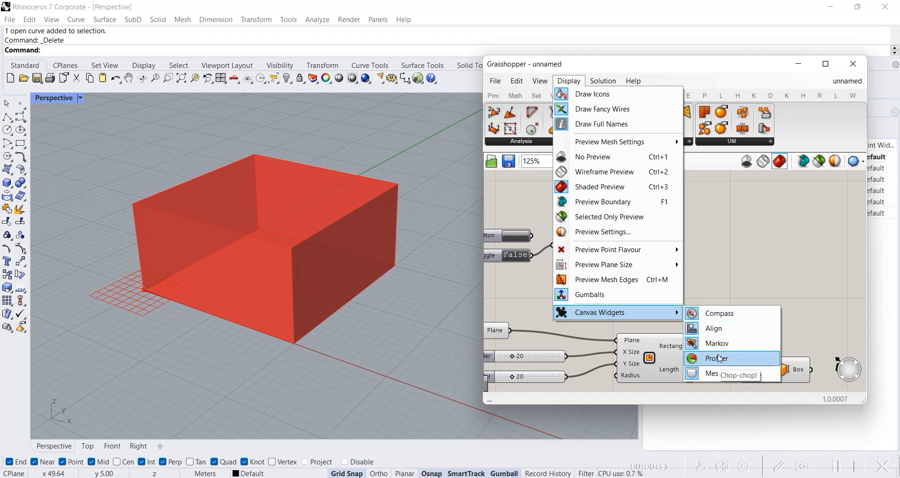
{"action": "left_click", "coordinate": [739, 358]}
Step: Place a 4Point Surface, a Boundary Surfaces and a Cylinder component above the Rectangle and Box components
{"action": "left_click", "coordinate": [592, 96]}
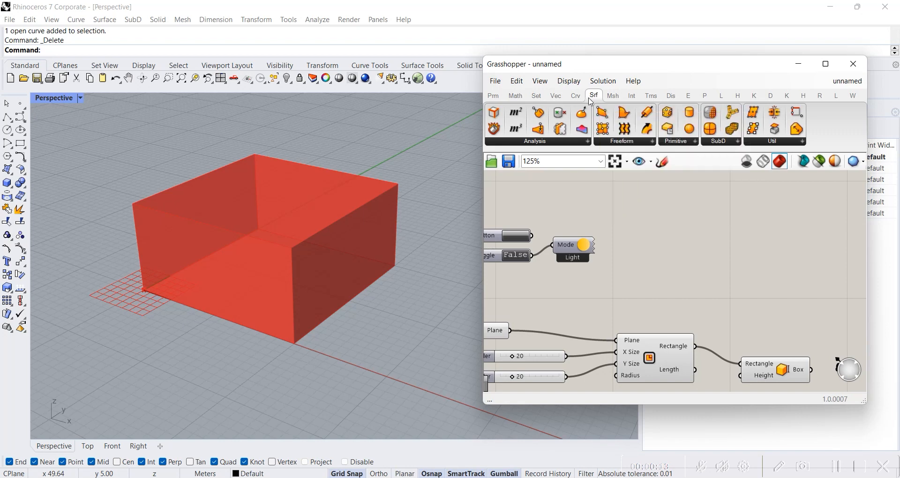
{"action": "left_click", "coordinate": [603, 112]}
{"action": "double_click", "coordinate": [679, 239]}
{"action": "left_click_drag", "start_coordinate": [640, 128], "coordinate": [778, 245]}
{"action": "left_click_drag", "start_coordinate": [688, 116], "coordinate": [729, 291]}
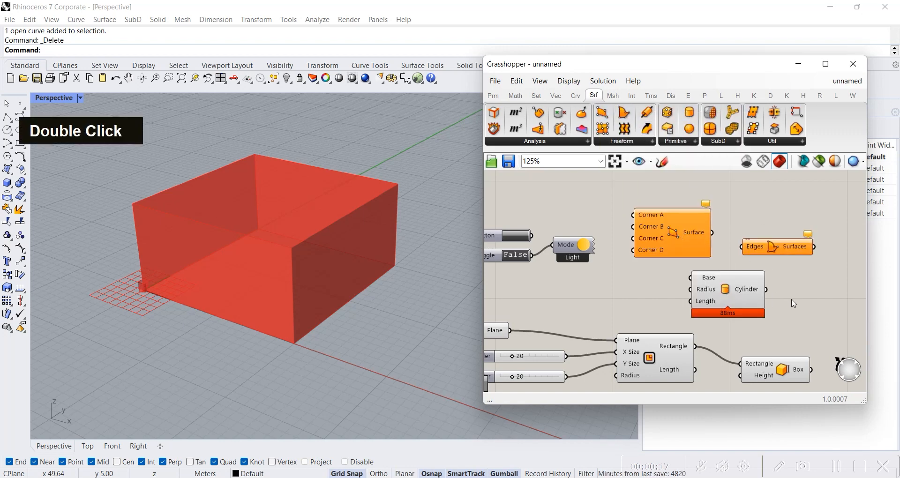
{"action": "scroll", "coordinate": [792, 301], "scroll_direction": "up", "scroll_amount": 4}
{"action": "scroll", "coordinate": [746, 263], "scroll_direction": "down", "scroll_amount": 4}
{"action": "right_click_drag", "start_coordinate": [681, 298], "coordinate": [677, 309]}
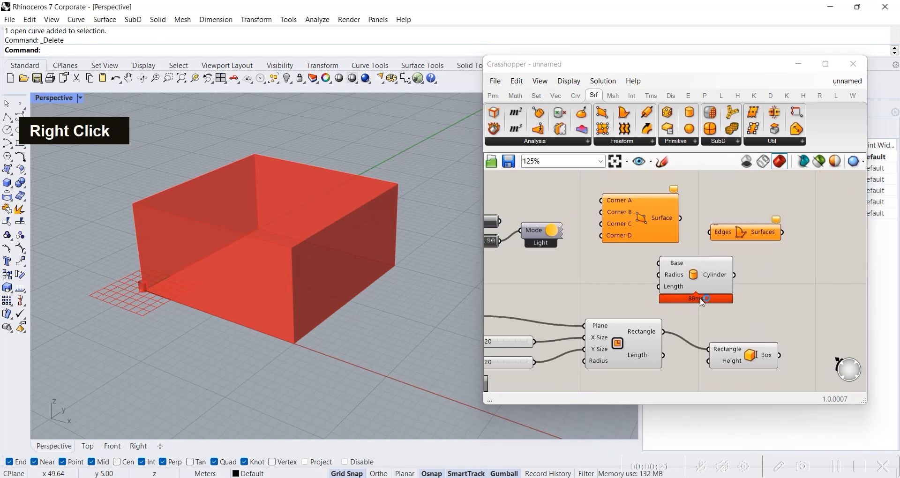
Step: Turn off the Profiler canvas widget
{"action": "double_click", "coordinate": [568, 81]}
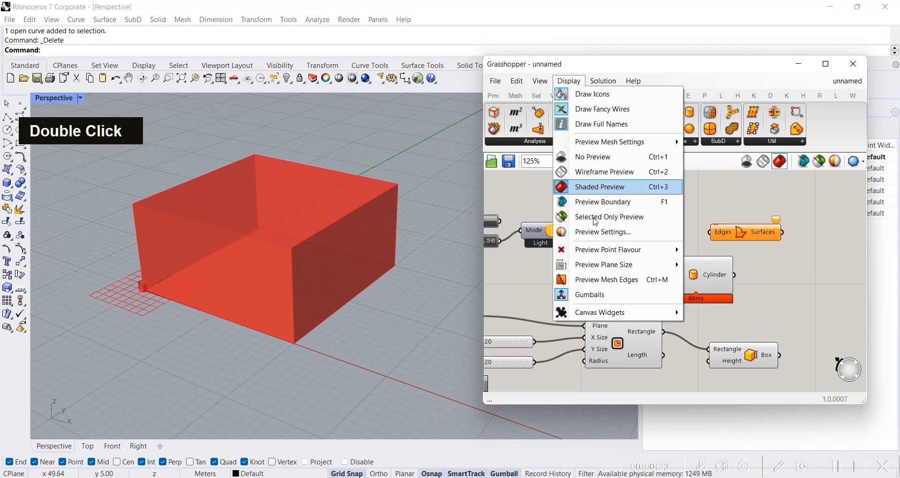
{"action": "mouse_move", "coordinate": [674, 313]}
{"action": "left_click", "coordinate": [717, 358]}
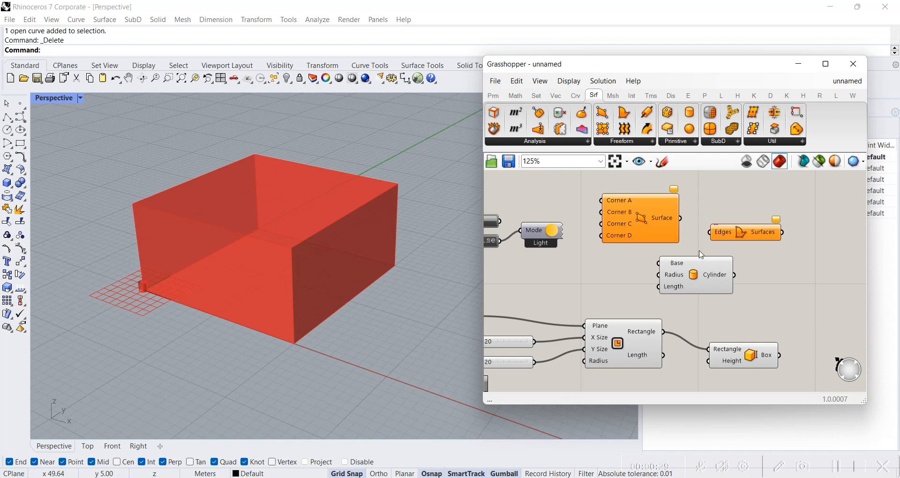
Step: Examine the 4Point Surface, Boundary Surfaces and Cylinder components and their message balloons at different zoom levels
{"action": "right_click_drag", "start_coordinate": [754, 252], "coordinate": [671, 248]}
{"action": "right_click_drag", "start_coordinate": [688, 282], "coordinate": [809, 280]}
{"action": "scroll", "coordinate": [629, 230], "scroll_direction": "down", "scroll_amount": 1}
{"action": "scroll", "coordinate": [629, 230], "scroll_direction": "down", "scroll_amount": 2}
{"action": "right_click_drag", "start_coordinate": [669, 240], "coordinate": [621, 249]}
{"action": "scroll", "coordinate": [666, 272], "scroll_direction": "up", "scroll_amount": 4}
{"action": "scroll", "coordinate": [633, 276], "scroll_direction": "down", "scroll_amount": 4}
{"action": "mouse_move", "coordinate": [689, 275]}
{"action": "right_mouse_down"}
{"action": "mouse_move", "coordinate": [632, 275]}
{"action": "mouse_move", "coordinate": [679, 286]}
{"action": "right_mouse_up"}
{"action": "scroll", "coordinate": [630, 263], "scroll_direction": "up", "scroll_amount": 4}
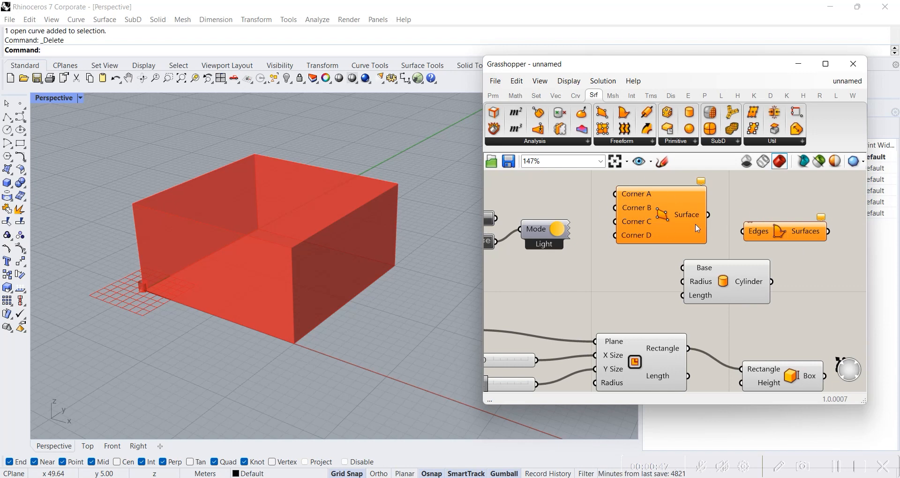
{"action": "scroll", "coordinate": [696, 242], "scroll_direction": "down", "scroll_amount": 2}
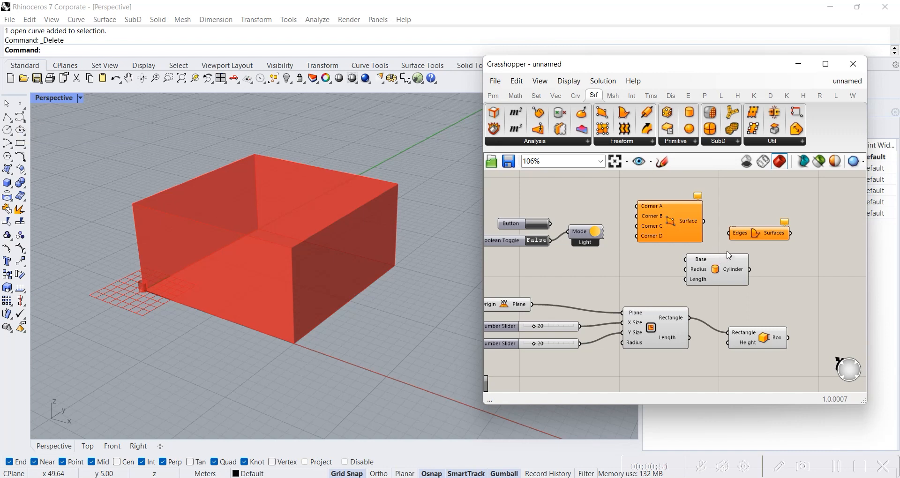
Step: Delete the 4Point Surface, Boundary Surfaces and Cylinder components together
{"action": "left_click_drag", "start_coordinate": [614, 181], "coordinate": [825, 298]}
{"action": "key", "text": "Delete"}
{"action": "right_click_drag", "start_coordinate": [686, 260], "coordinate": [711, 252]}
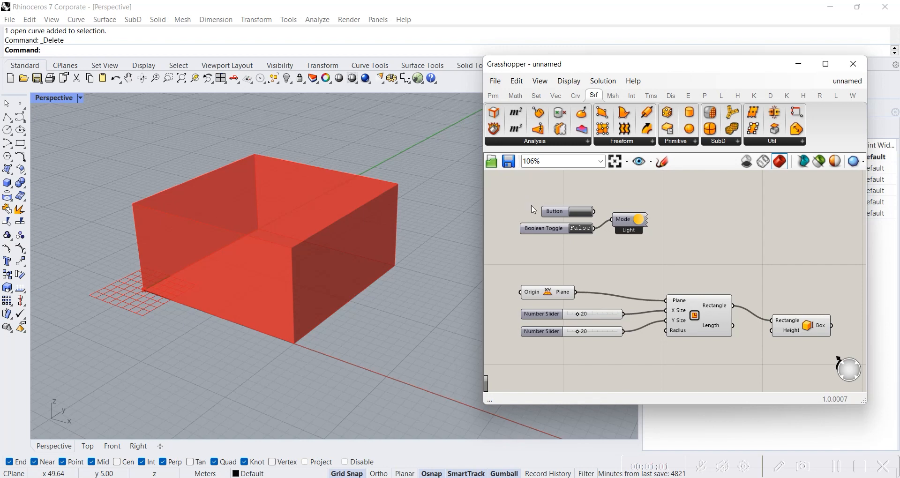
Step: Group the Button, Boolean Toggle and Mode components and move the group slightly down towards the box definition
{"action": "left_click_drag", "start_coordinate": [506, 187], "coordinate": [686, 266]}
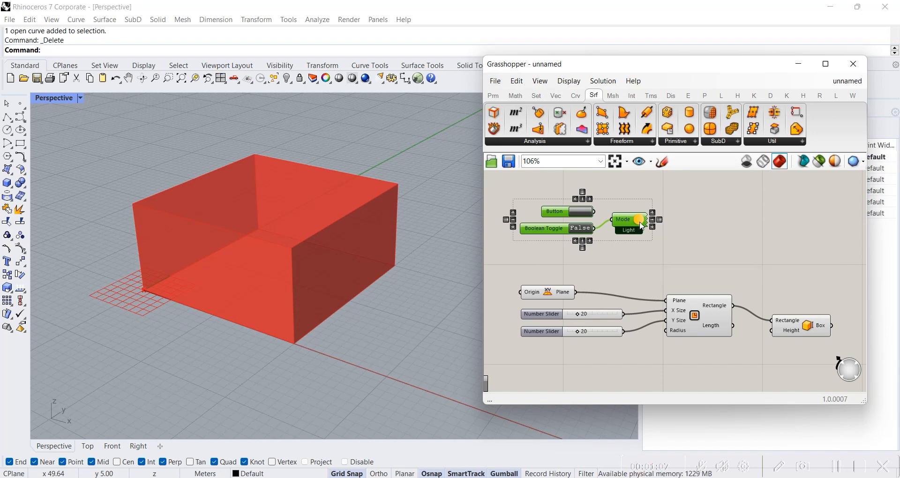
{"action": "right_click", "coordinate": [661, 234]}
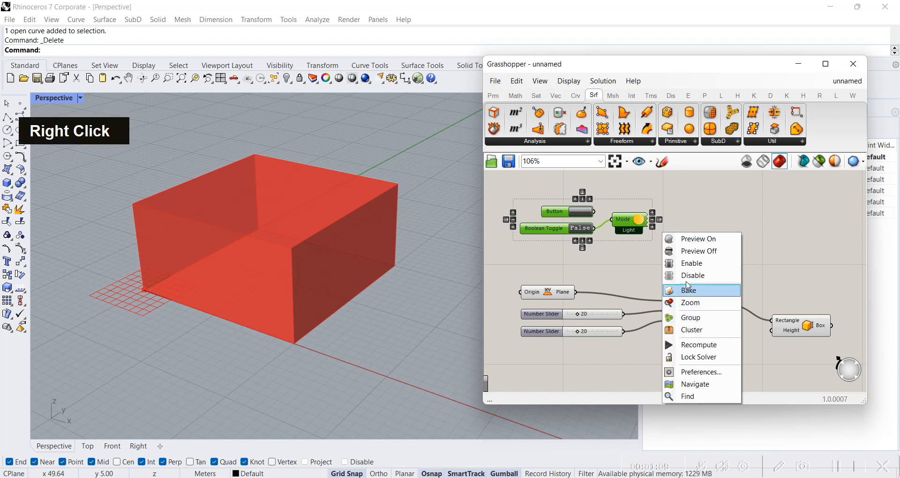
{"action": "left_click", "coordinate": [690, 318]}
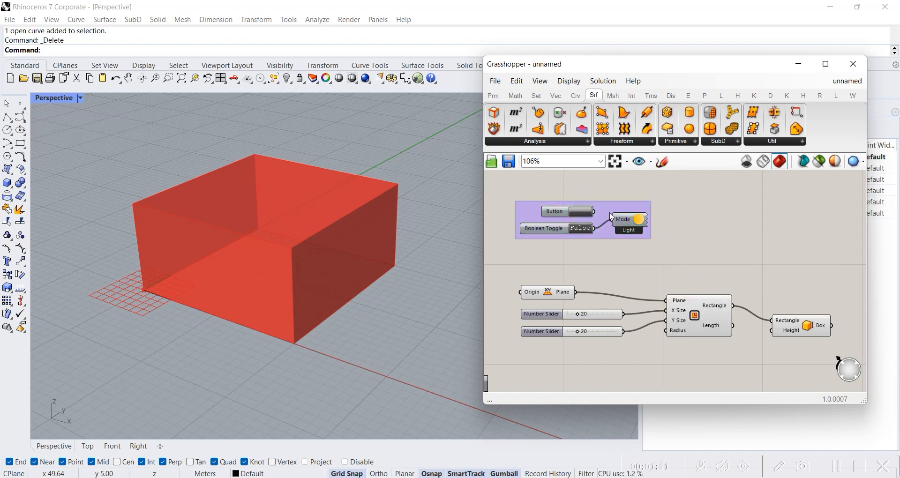
{"action": "left_click_drag", "start_coordinate": [623, 208], "coordinate": [622, 234]}
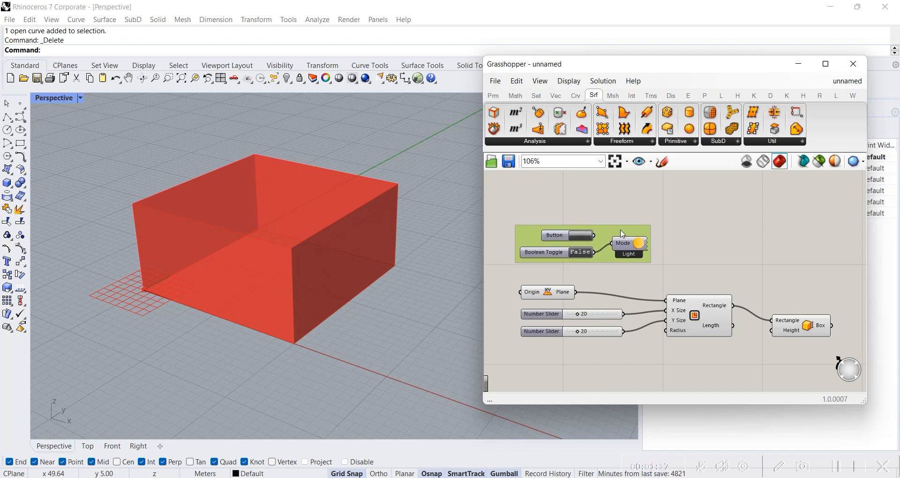
{"action": "left_click", "coordinate": [601, 277]}
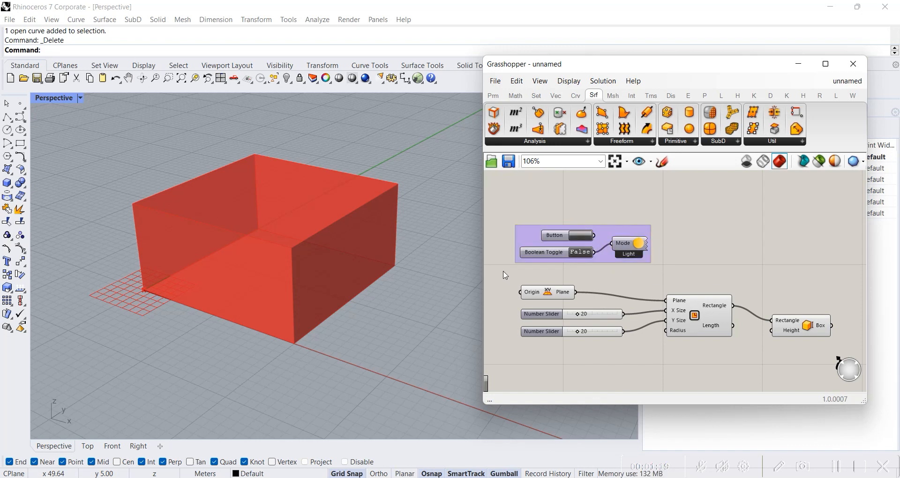
Step: Group the XY Plane, both Number Sliders, the Rectangle and the Box components
{"action": "left_click_drag", "start_coordinate": [531, 285], "coordinate": [838, 346]}
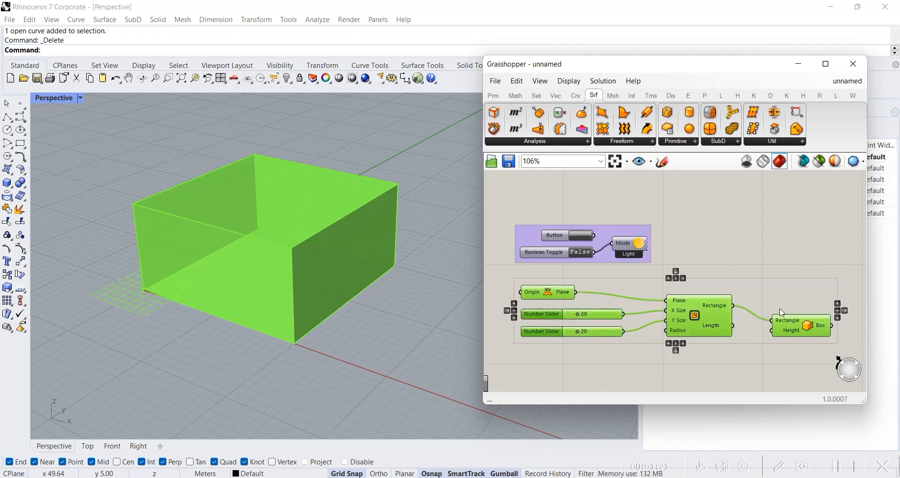
{"action": "right_click", "coordinate": [779, 306]}
{"action": "left_click", "coordinate": [806, 390]}
{"action": "left_click", "coordinate": [754, 280]}
Step: Try moving the Rectangle component up beside the lamp switch group, and undo the move
{"action": "left_click", "coordinate": [711, 324]}
{"action": "left_click_drag", "start_coordinate": [711, 324], "coordinate": [706, 226]}
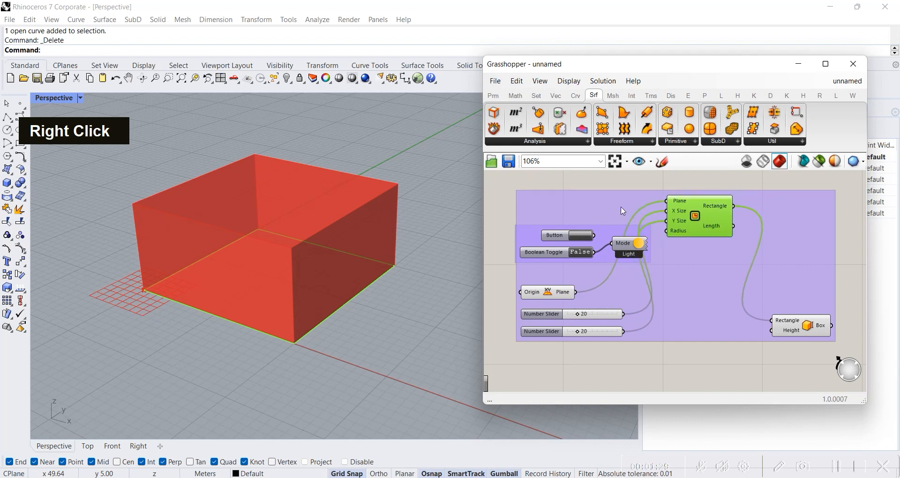
{"action": "key", "text": "ctrl+z"}
Step: Move the box definition group further down, away from the lamp switch group
{"action": "right_click_drag", "start_coordinate": [709, 246], "coordinate": [704, 215]}
{"action": "left_click_drag", "start_coordinate": [779, 264], "coordinate": [778, 317]}
{"action": "left_click", "coordinate": [746, 247]}
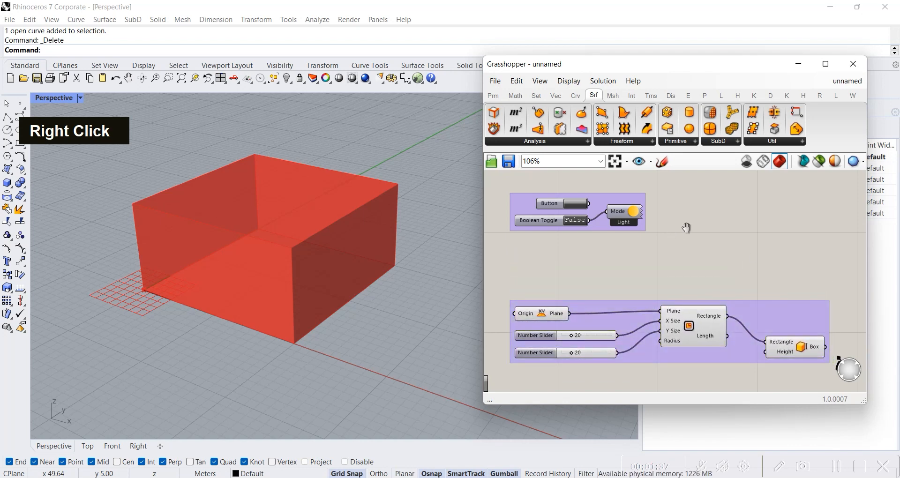
Step: Place a Scribble note on the empty canvas beside the lamp switch group
{"action": "right_click_drag", "start_coordinate": [686, 227], "coordinate": [713, 281]}
{"action": "right_click_drag", "start_coordinate": [687, 323], "coordinate": [647, 293]}
{"action": "scroll", "coordinate": [635, 267], "scroll_direction": "down", "scroll_amount": 3}
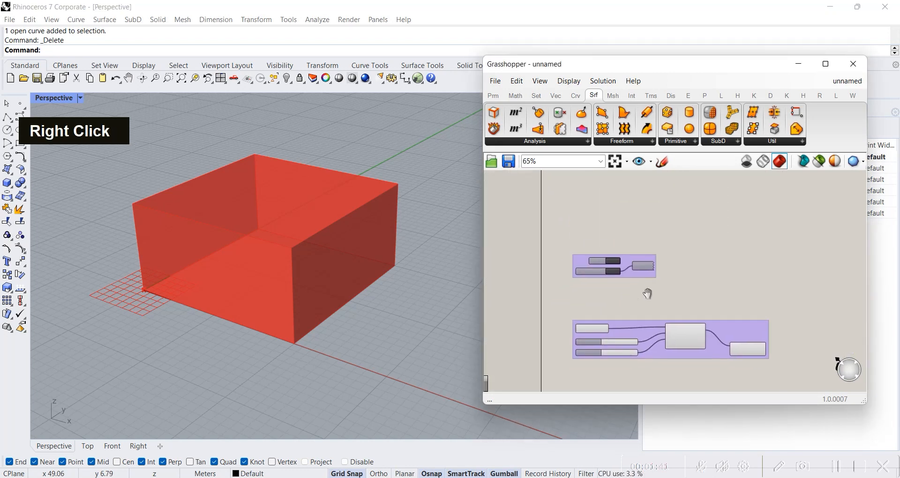
{"action": "scroll", "coordinate": [651, 286], "scroll_direction": "up", "scroll_amount": 5}
{"action": "scroll", "coordinate": [658, 276], "scroll_direction": "down", "scroll_amount": 3}
{"action": "right_click_drag", "start_coordinate": [763, 261], "coordinate": [714, 253]}
{"action": "double_click", "coordinate": [715, 244]}
{"action": "left_click", "coordinate": [733, 295]}
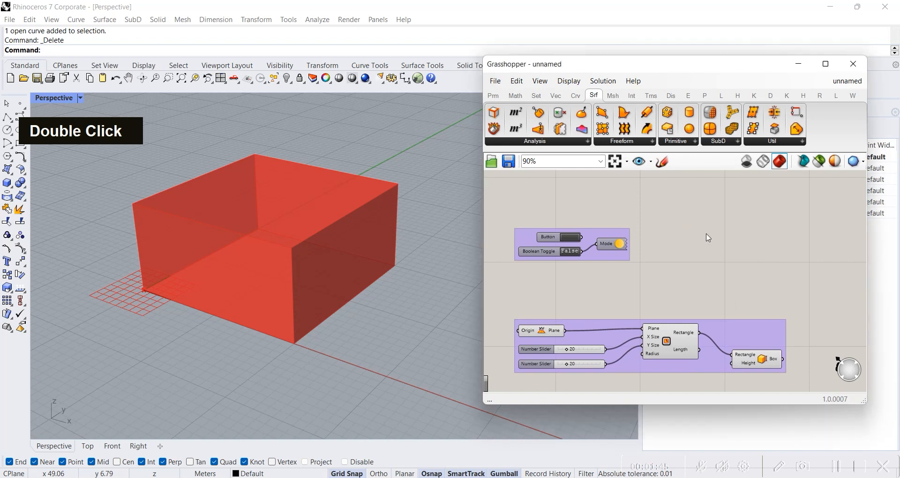
{"action": "double_click", "coordinate": [707, 237]}
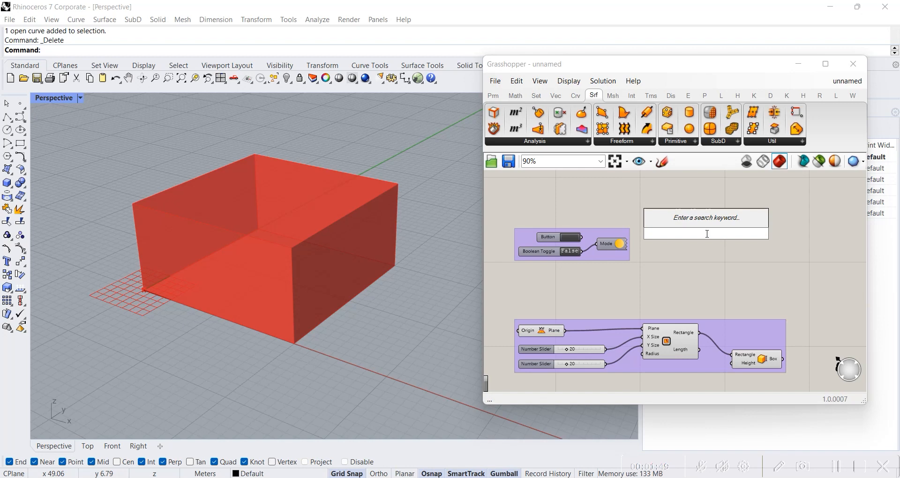
{"action": "type", "text": "scrib"}
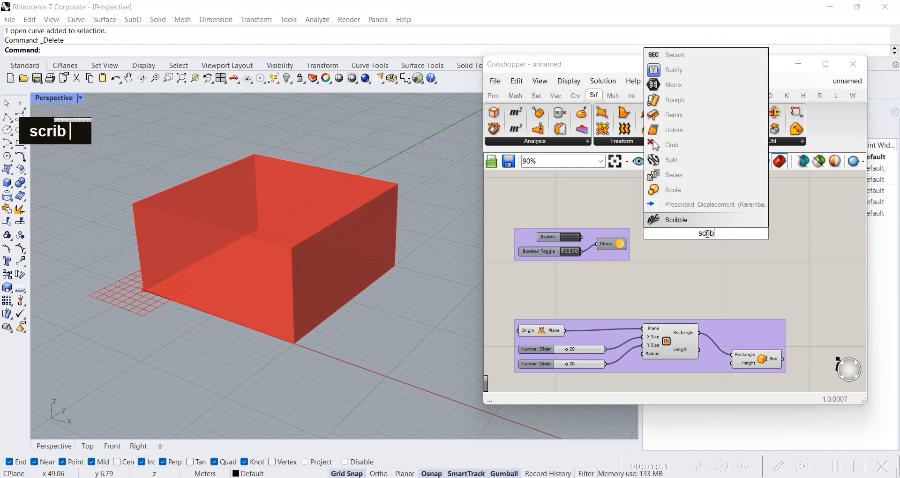
Step: Set the Scribble's text to "Sakelar Lampu" and its size to 40
{"action": "scroll", "coordinate": [741, 284], "scroll_direction": "up", "scroll_amount": 3}
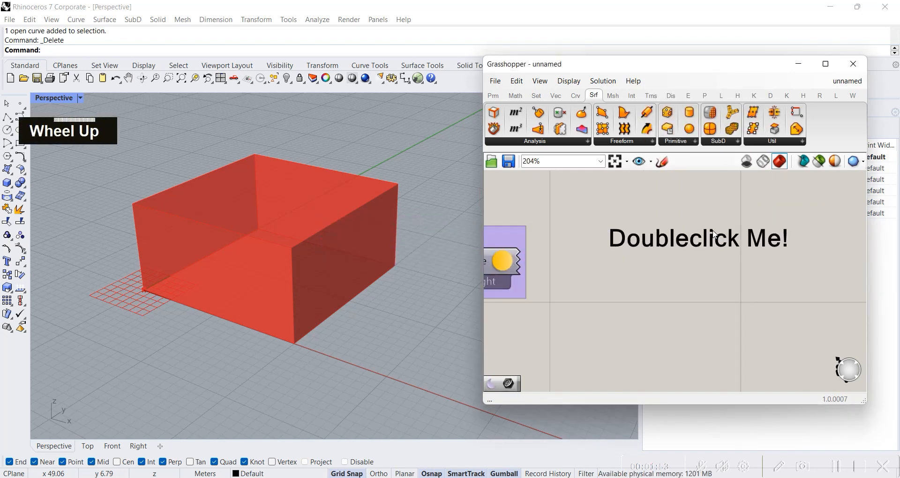
{"action": "scroll", "coordinate": [730, 242], "scroll_direction": "down", "scroll_amount": 2}
{"action": "scroll", "coordinate": [703, 255], "scroll_direction": "down", "scroll_amount": 2}
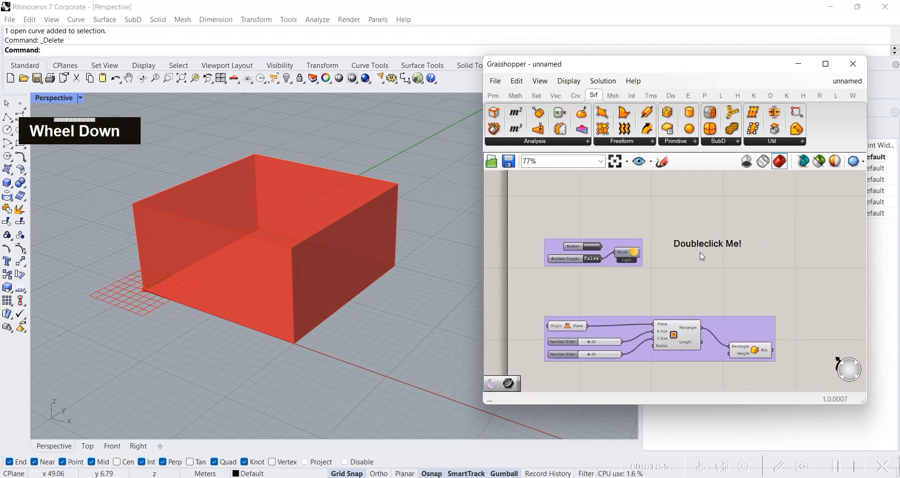
{"action": "double_click", "coordinate": [714, 249]}
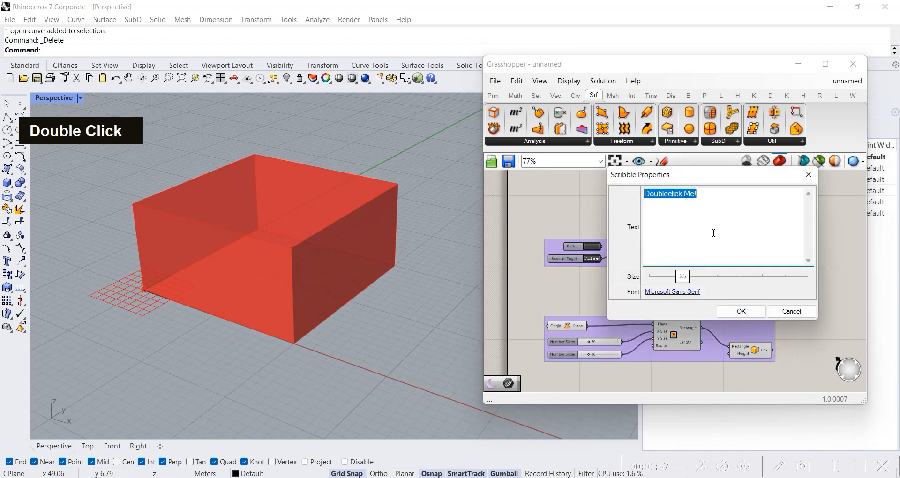
{"action": "type", "text": "Toom"}
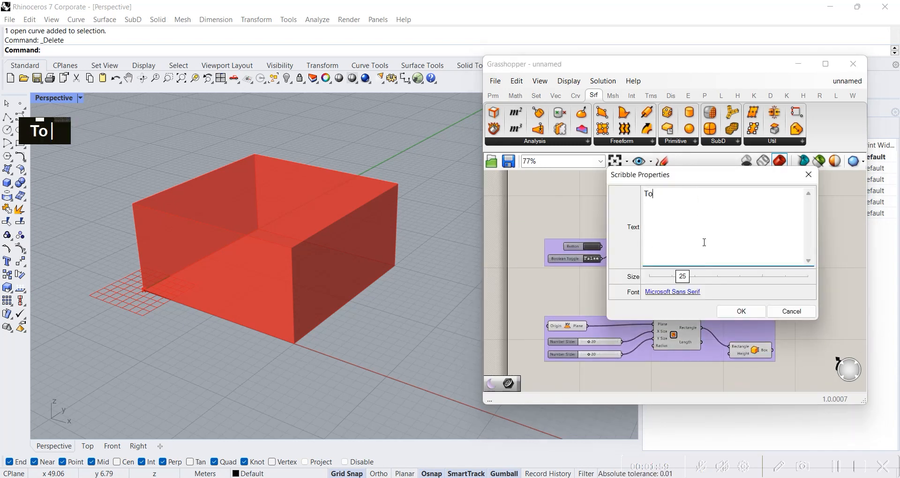
{"action": "key", "text": "BackSpace"}
{"action": "key", "text": "BackSpace"}
{"action": "key", "text": "BackSpace"}
{"action": "key", "text": "BackSpace"}
{"action": "type", "text": "Se"}
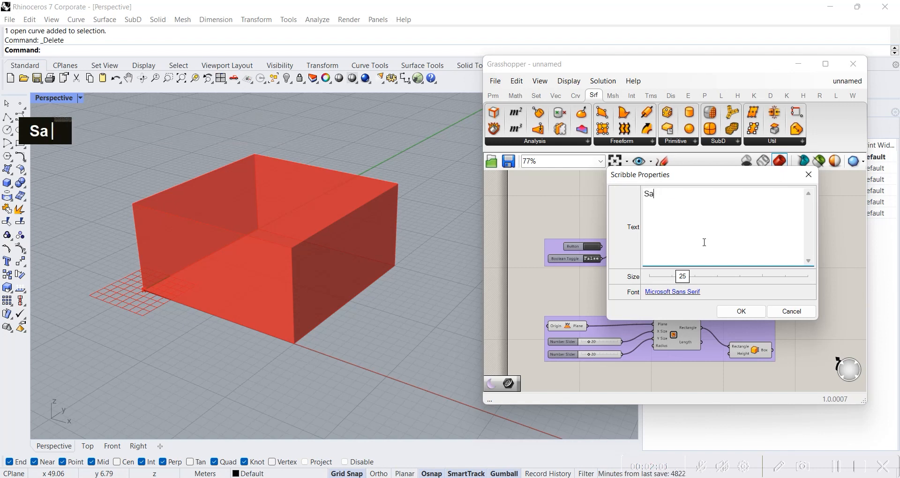
{"action": "type", "text": "kelar Lampu"}
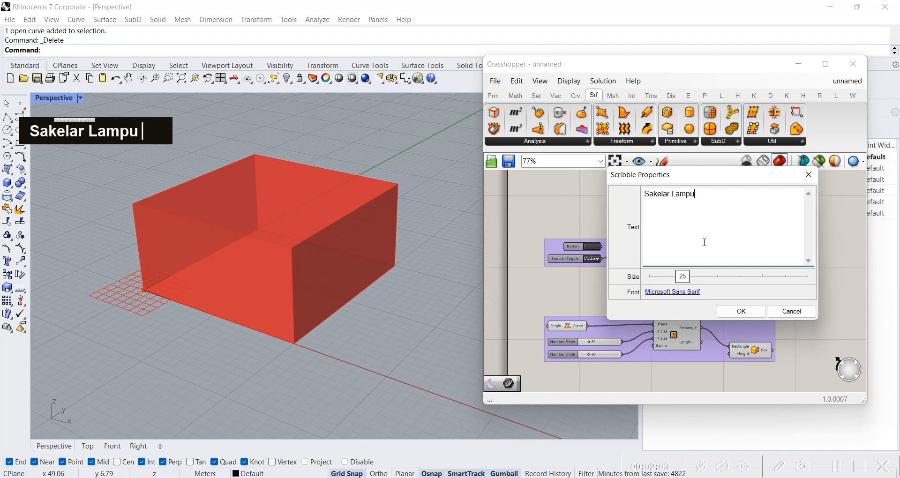
{"action": "left_click_drag", "start_coordinate": [687, 282], "coordinate": [705, 279]}
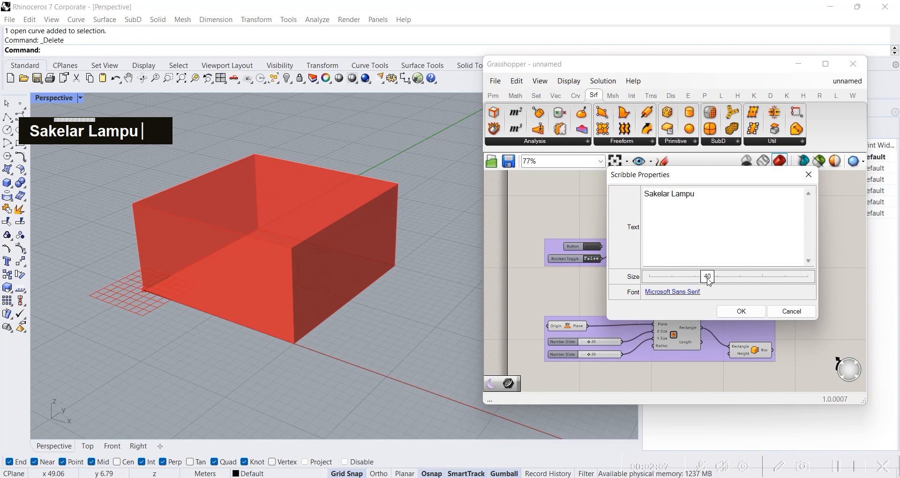
{"action": "left_click", "coordinate": [740, 310]}
Step: Move the "Sakelar Lampu" Scribble directly above the lamp switch group as its title
{"action": "left_click", "coordinate": [750, 274]}
{"action": "mouse_move", "coordinate": [747, 252]}
{"action": "left_mouse_down"}
{"action": "mouse_move", "coordinate": [616, 231]}
{"action": "mouse_move", "coordinate": [616, 211]}
{"action": "mouse_move", "coordinate": [615, 226]}
{"action": "left_mouse_up"}
{"action": "left_click", "coordinate": [715, 262]}
Step: Place a second Scribble on the empty canvas beside the "Sakelar Lampu" title
{"action": "left_click", "coordinate": [724, 225]}
{"action": "double_click", "coordinate": [725, 228]}
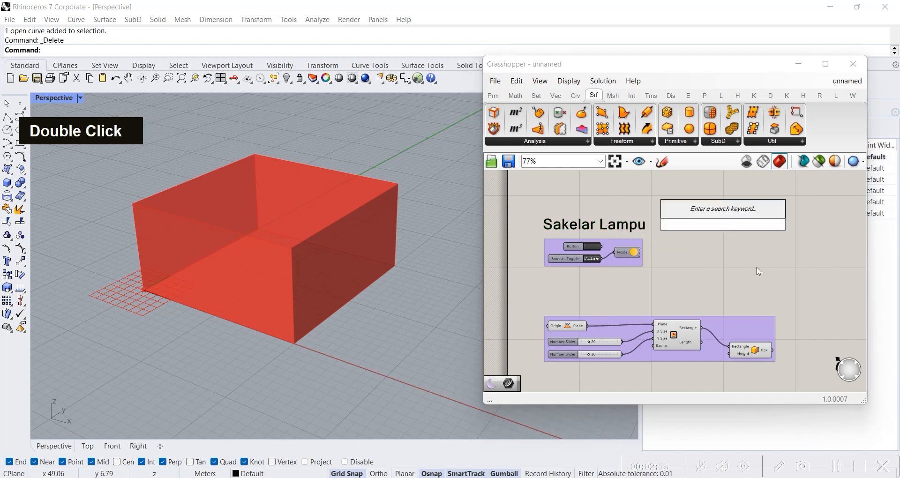
{"action": "type", "text": "scr"}
{"action": "key", "text": "Return"}
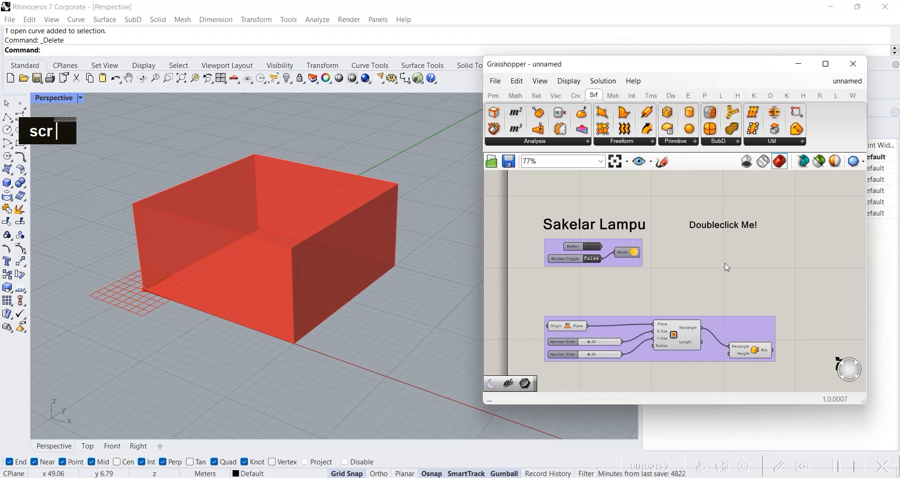
Step: Set the second Scribble's text to "Alat buat nyalain lampu" and move it between the "Sakelar Lampu" title and its group
{"action": "double_click", "coordinate": [724, 226]}
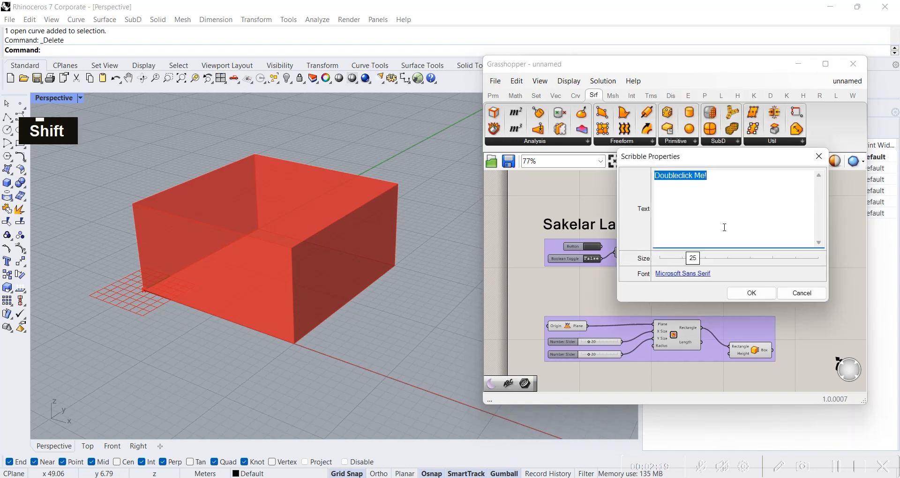
{"action": "type", "text": "Alat buat n"}
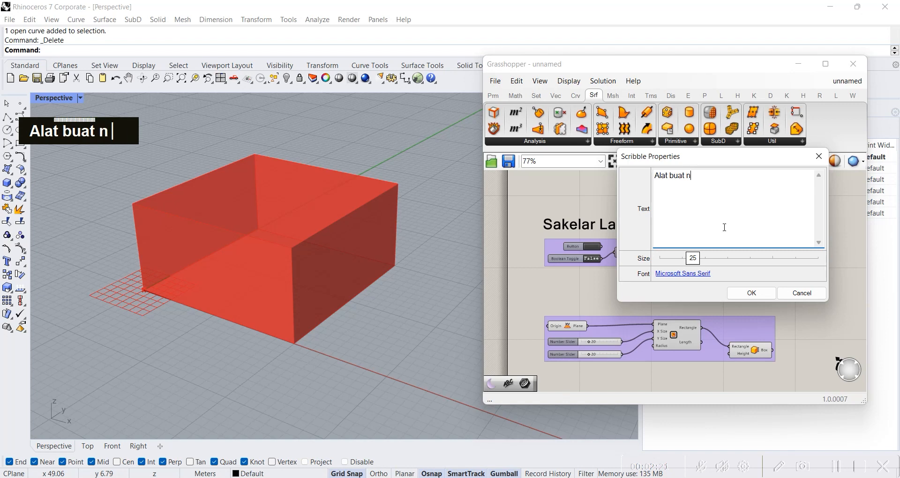
{"action": "type", "text": "yalain lampu"}
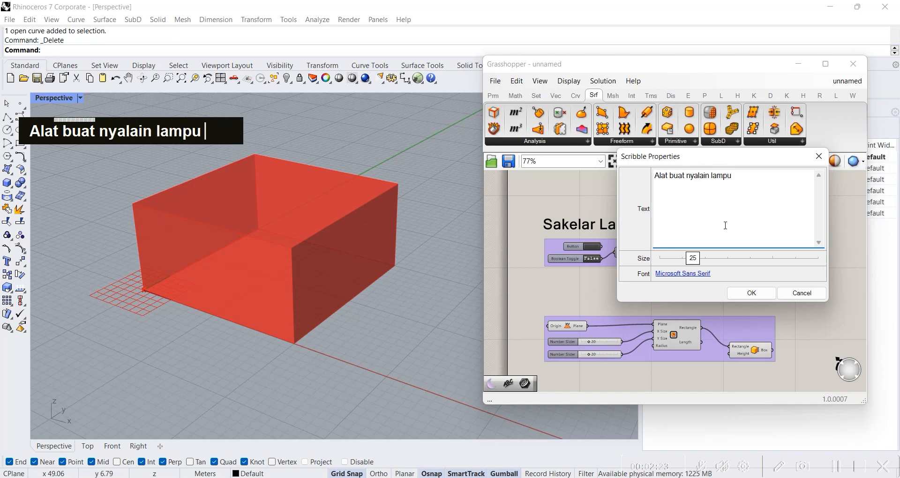
{"action": "left_click", "coordinate": [751, 293]}
{"action": "mouse_move", "coordinate": [724, 224]}
{"action": "left_mouse_down"}
{"action": "mouse_move", "coordinate": [579, 238]}
{"action": "mouse_move", "coordinate": [554, 258]}
{"action": "mouse_move", "coordinate": [570, 241]}
{"action": "left_mouse_up"}
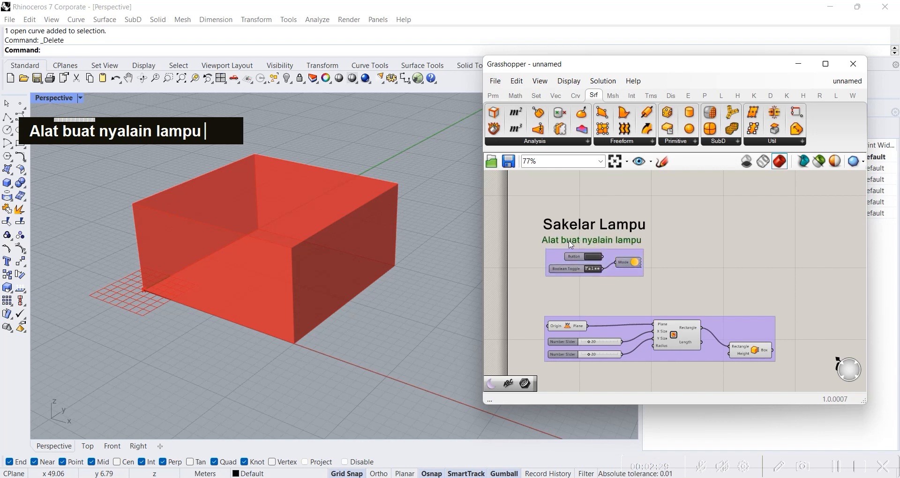
Step: Change the font of the "Alat buat nyalain lampu" Scribble to Old English Text MT
{"action": "double_click", "coordinate": [600, 234]}
{"action": "double_click", "coordinate": [634, 235]}
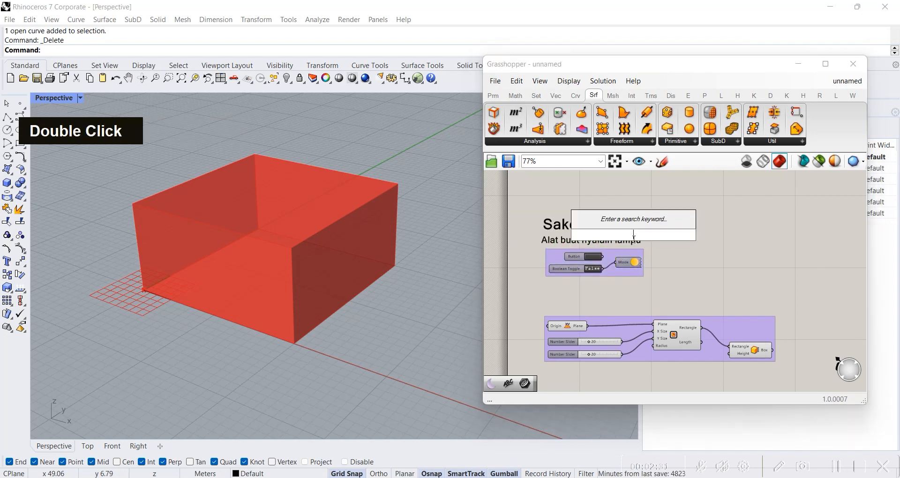
{"action": "double_click", "coordinate": [634, 240]}
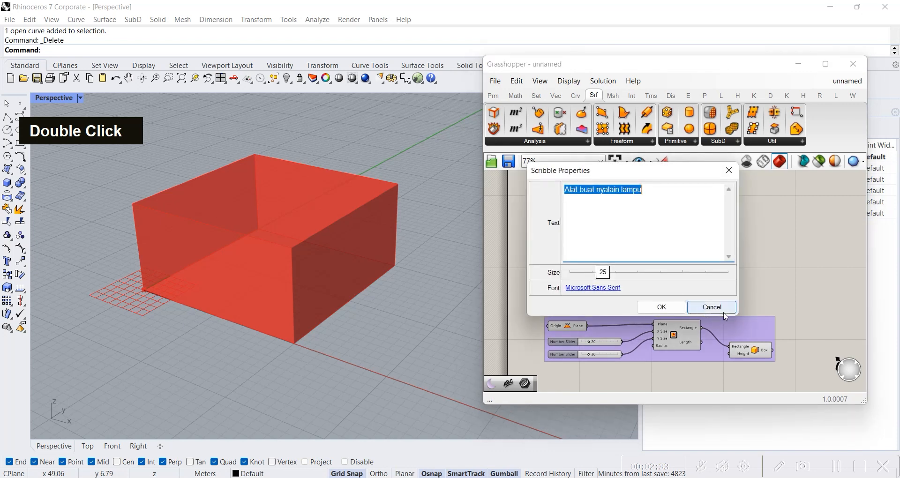
{"action": "left_click", "coordinate": [610, 287]}
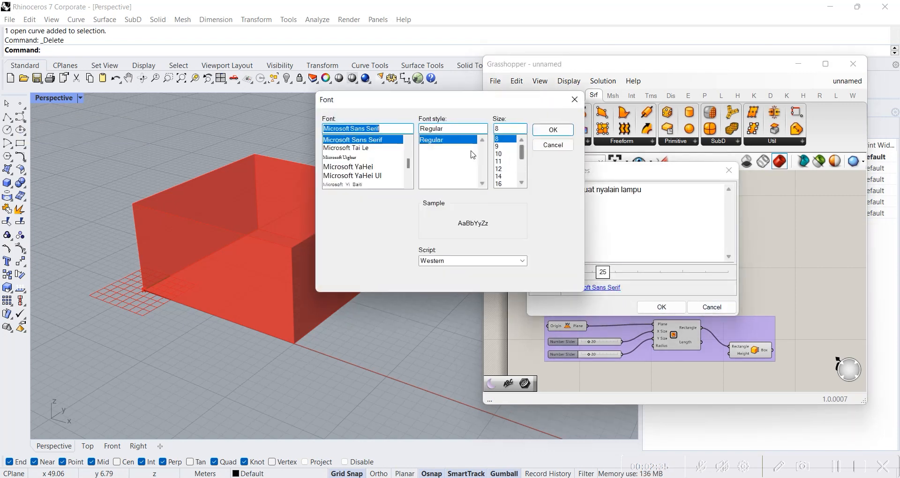
{"action": "left_click", "coordinate": [353, 167]}
{"action": "scroll", "coordinate": [356, 173], "scroll_direction": "down", "scroll_amount": 5}
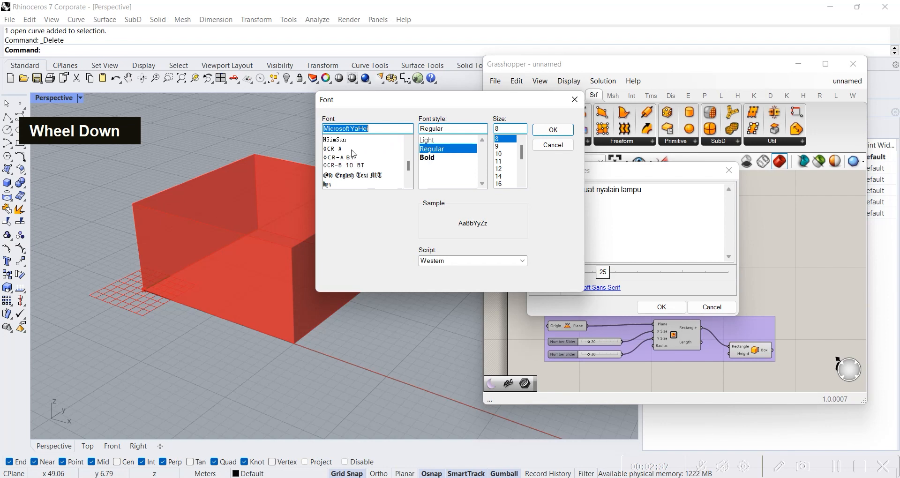
{"action": "left_click", "coordinate": [361, 177]}
{"action": "left_click", "coordinate": [553, 130]}
{"action": "left_click", "coordinate": [661, 307]}
Step: Adjust the positions of the title and subtitle Scribbles above the lamp switch group
{"action": "left_click", "coordinate": [682, 251]}
{"action": "left_click_drag", "start_coordinate": [616, 240], "coordinate": [620, 240]}
{"action": "left_click", "coordinate": [676, 234]}
{"action": "double_click", "coordinate": [640, 224]}
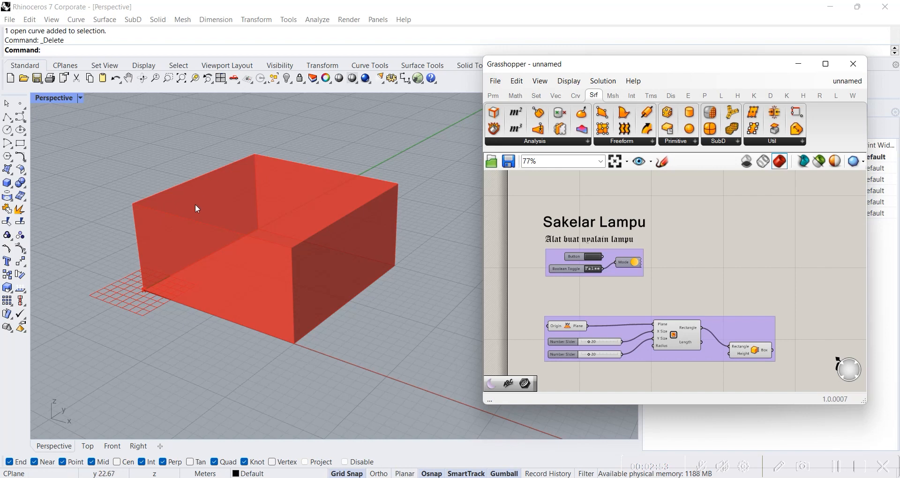
Step: Examine the Rectangle and Box components in the box definition group by selecting each one in turn
{"action": "left_click", "coordinate": [683, 350]}
{"action": "left_click", "coordinate": [740, 348]}
{"action": "left_click", "coordinate": [670, 334]}
{"action": "left_click", "coordinate": [750, 348]}
{"action": "left_click", "coordinate": [724, 279]}
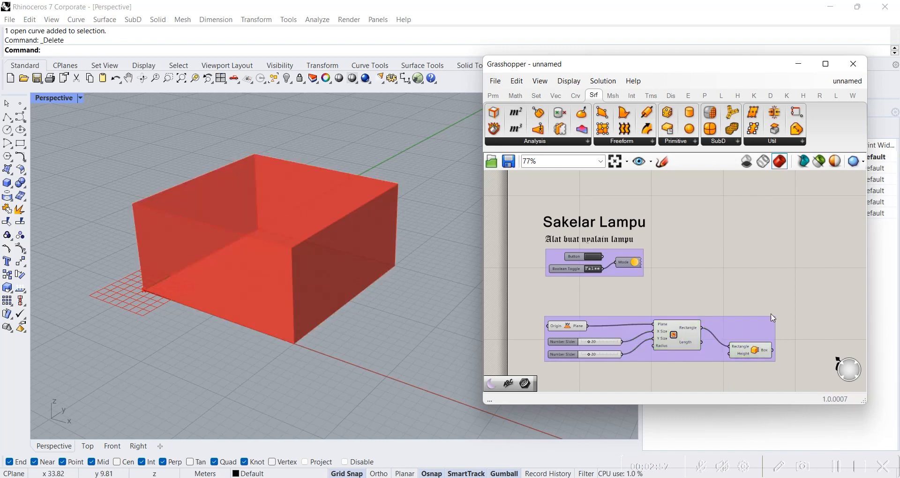
{"action": "right_click_drag", "start_coordinate": [780, 295], "coordinate": [701, 320]}
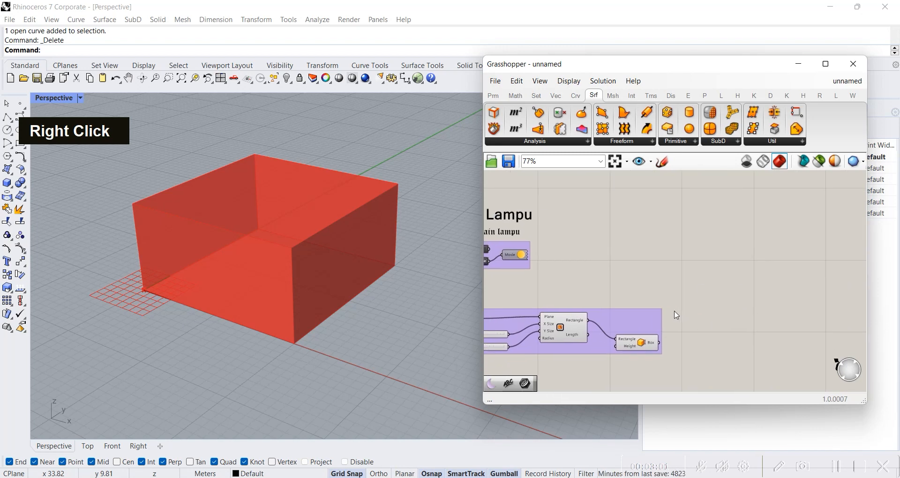
{"action": "right_click_drag", "start_coordinate": [633, 307], "coordinate": [751, 280]}
{"action": "left_click", "coordinate": [675, 300]}
{"action": "left_click", "coordinate": [763, 317]}
{"action": "double_click", "coordinate": [668, 301]}
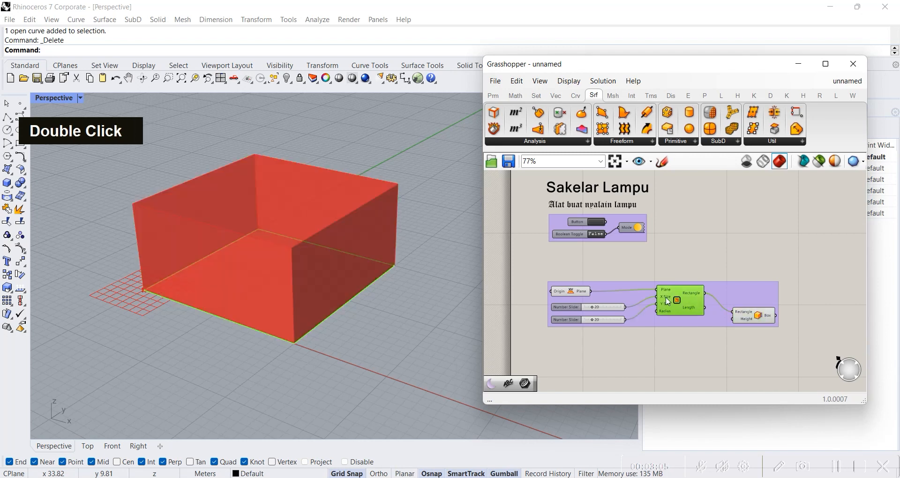
{"action": "left_click", "coordinate": [755, 317]}
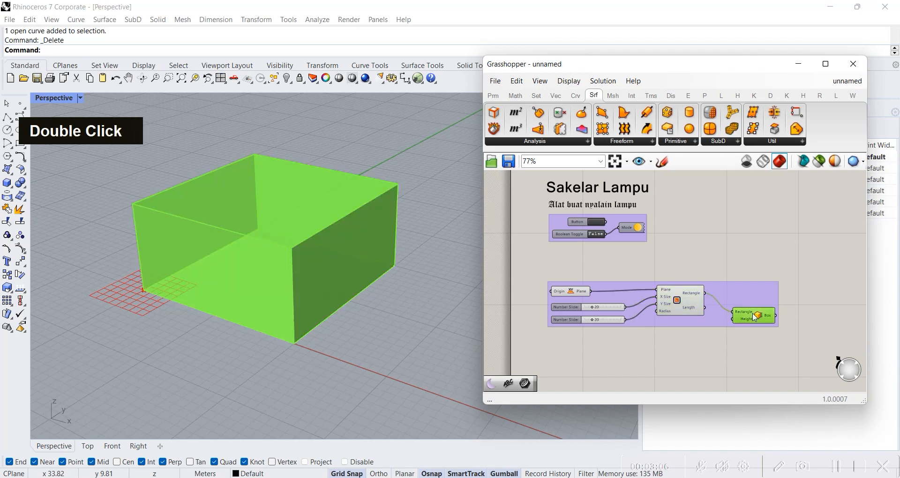
{"action": "left_click", "coordinate": [762, 258]}
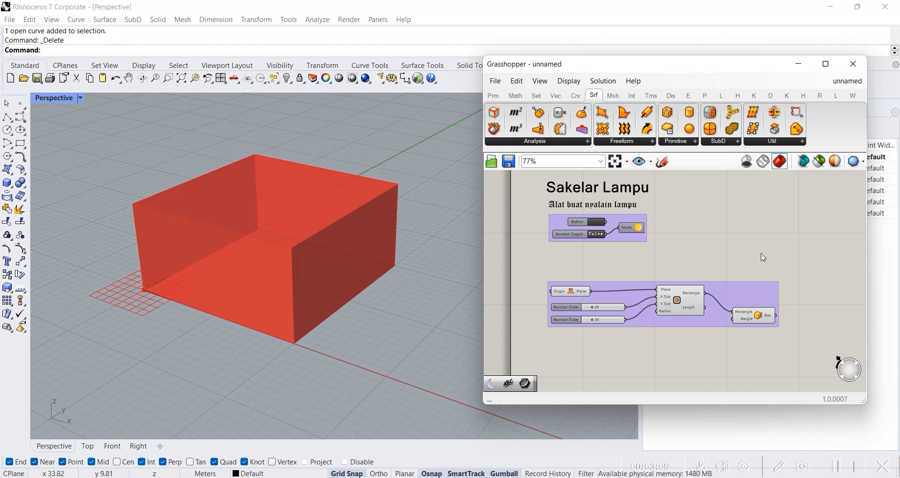
Step: Turn off the preview of the Rectangle component in the box definition group
{"action": "scroll", "coordinate": [770, 335], "scroll_direction": "up", "scroll_amount": 3}
{"action": "right_click_drag", "start_coordinate": [710, 339], "coordinate": [648, 323]}
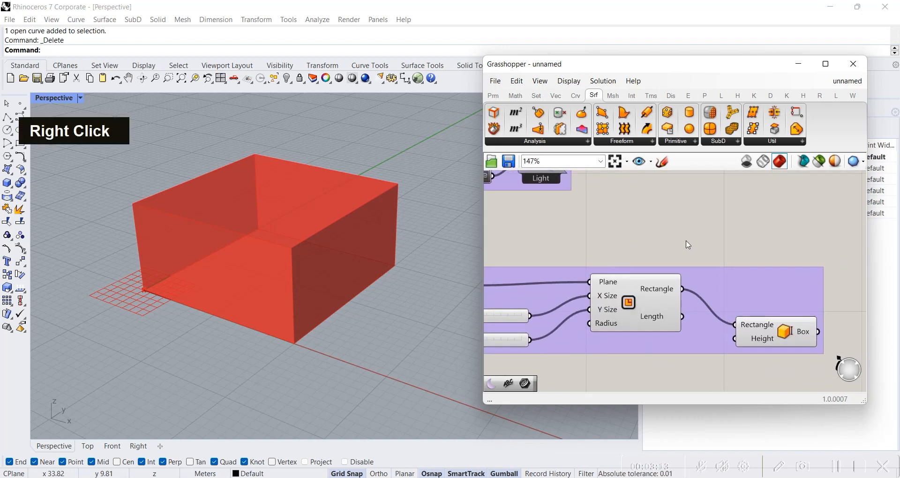
{"action": "left_click", "coordinate": [630, 304]}
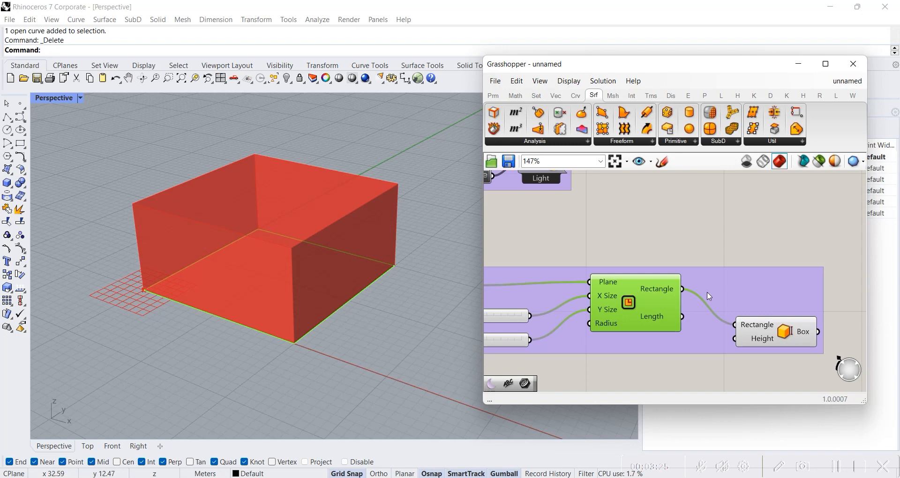
{"action": "right_click", "coordinate": [635, 293]}
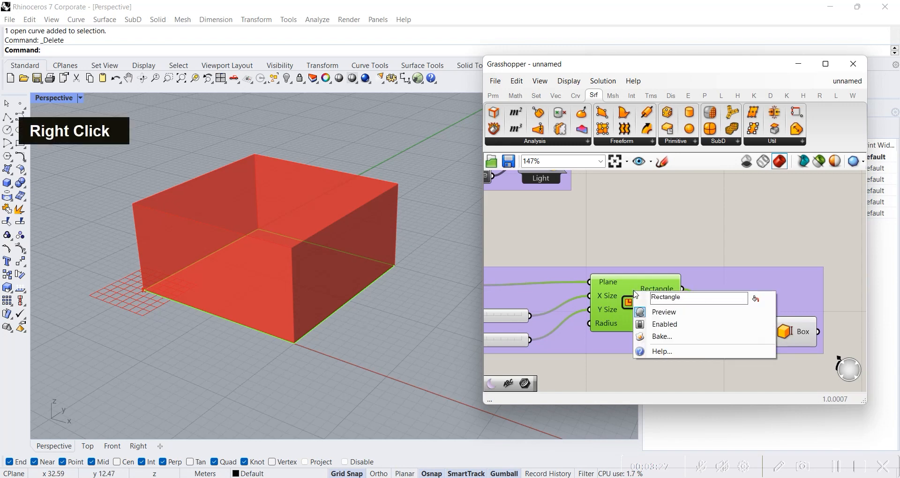
{"action": "left_click", "coordinate": [655, 312]}
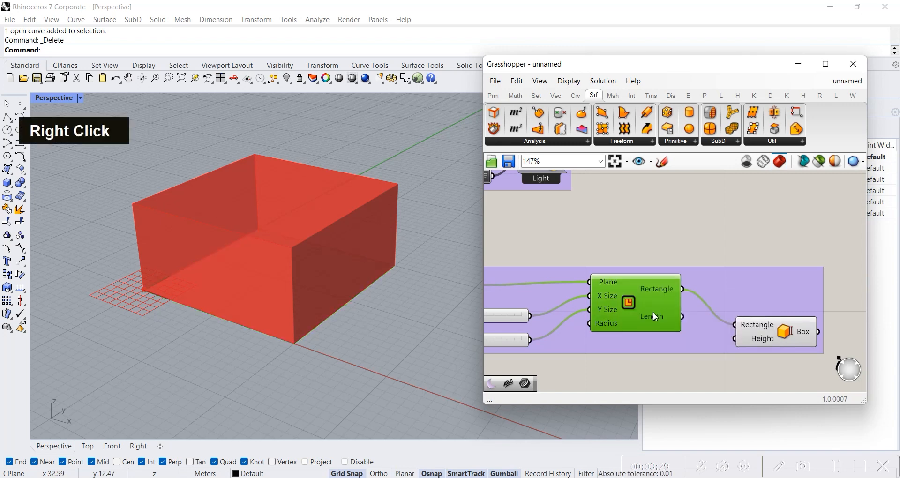
{"action": "left_click", "coordinate": [638, 231]}
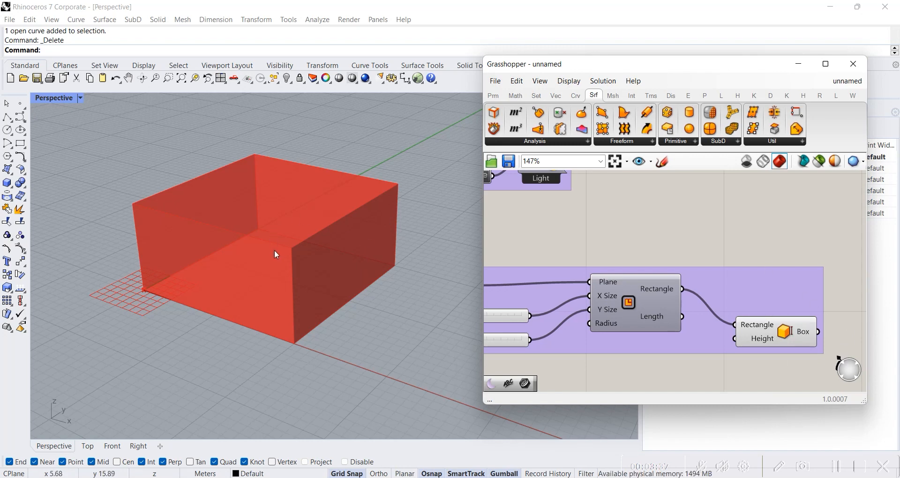
Step: Turn the Rectangle component's preview back on and check its outline in the viewport by selecting the component
{"action": "right_click", "coordinate": [639, 292]}
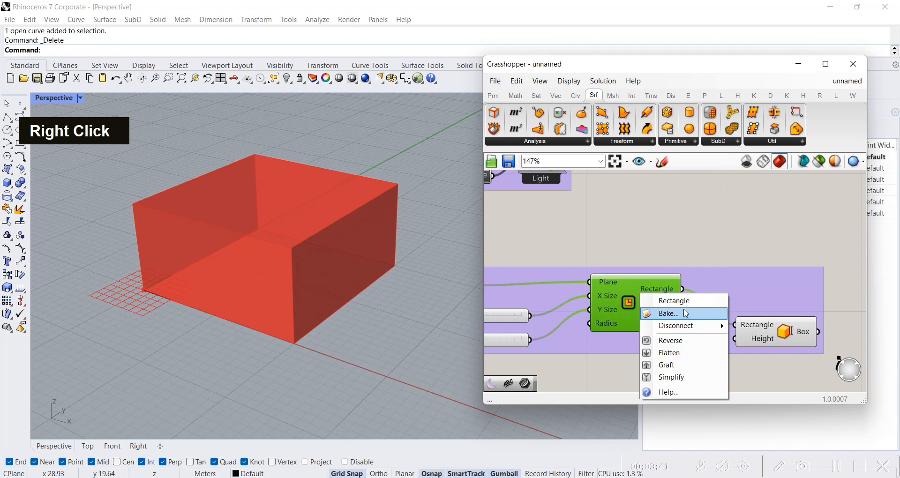
{"action": "right_click", "coordinate": [665, 253]}
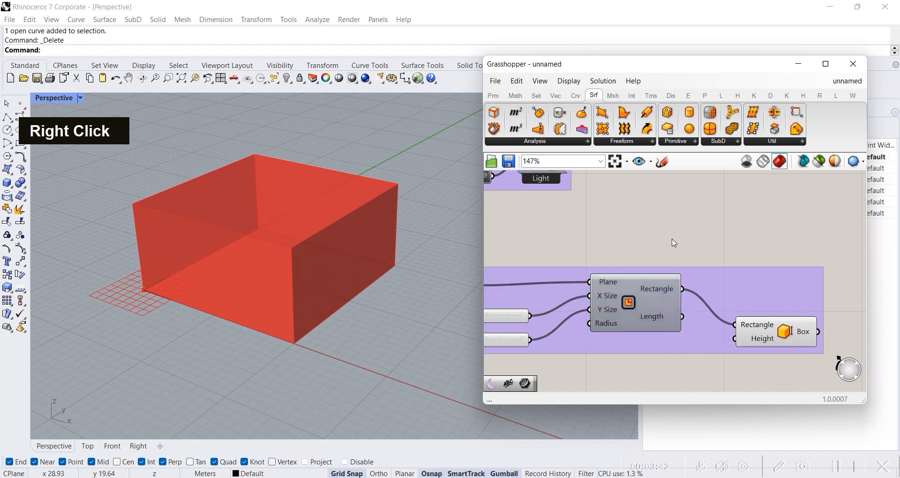
{"action": "right_click", "coordinate": [628, 304]}
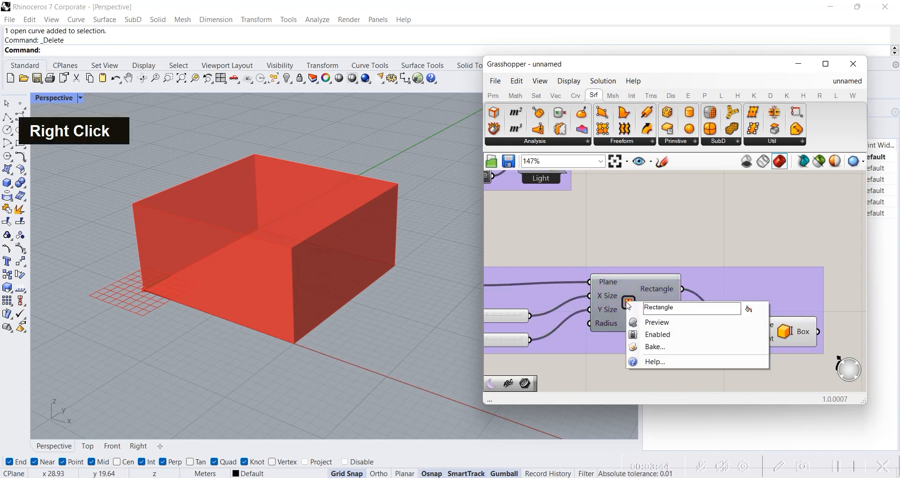
{"action": "left_click", "coordinate": [648, 323]}
{"action": "scroll", "coordinate": [296, 243], "scroll_direction": "up", "scroll_amount": 3}
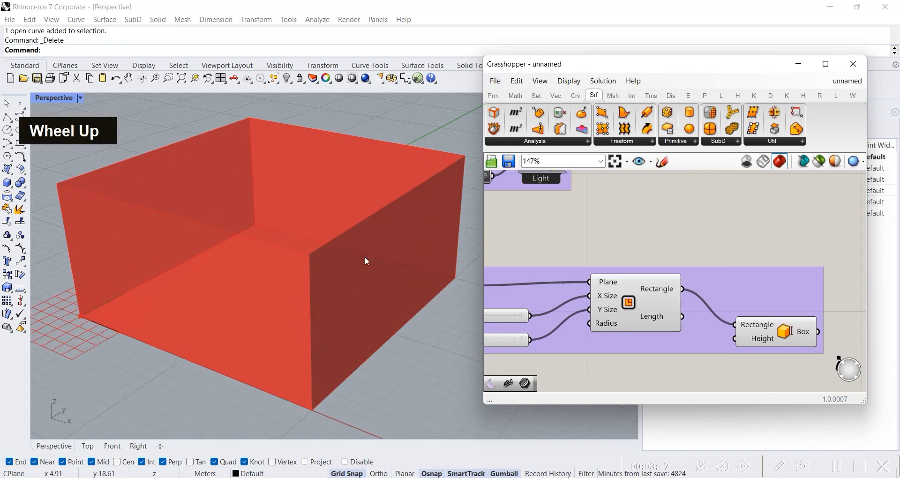
{"action": "left_click", "coordinate": [615, 305]}
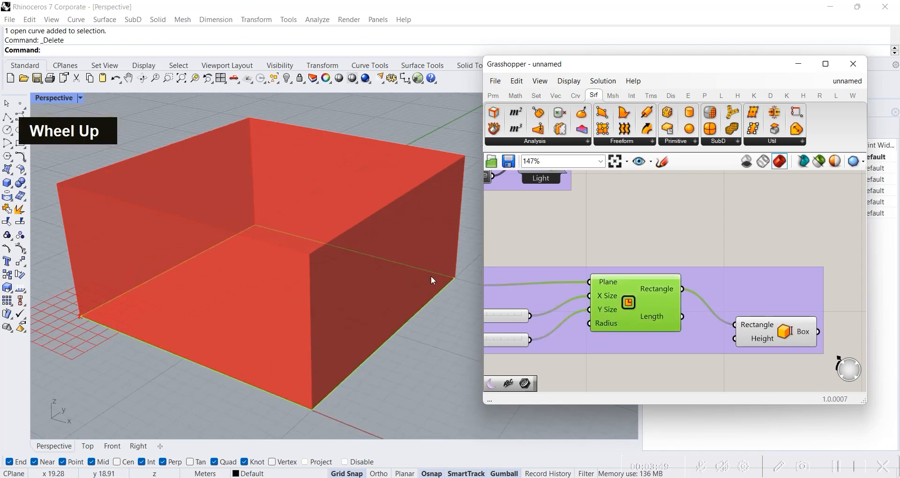
{"action": "left_click", "coordinate": [669, 215]}
Step: Select every component in the box definition group and disable their preview together through the canvas radial menu
{"action": "scroll", "coordinate": [671, 217], "scroll_direction": "down", "scroll_amount": 3}
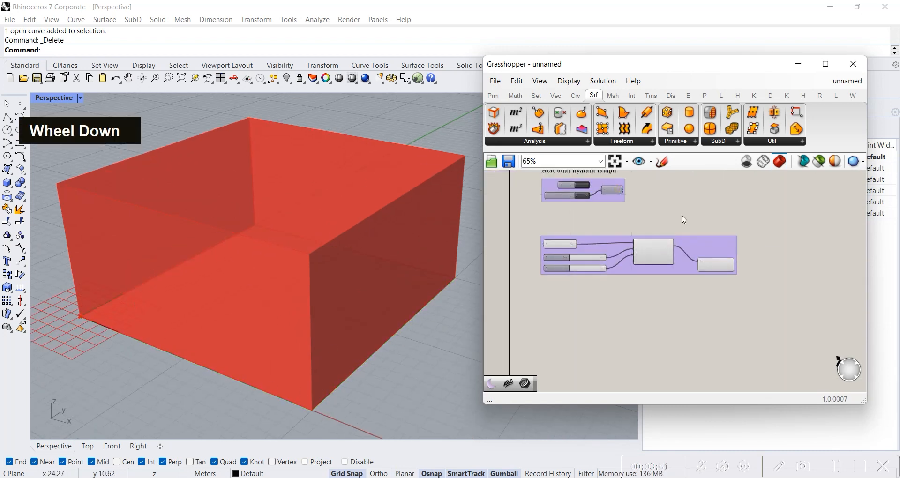
{"action": "right_click_drag", "start_coordinate": [683, 221], "coordinate": [681, 234]}
{"action": "scroll", "coordinate": [673, 223], "scroll_direction": "up", "scroll_amount": 2}
{"action": "scroll", "coordinate": [723, 251], "scroll_direction": "down", "scroll_amount": 1}
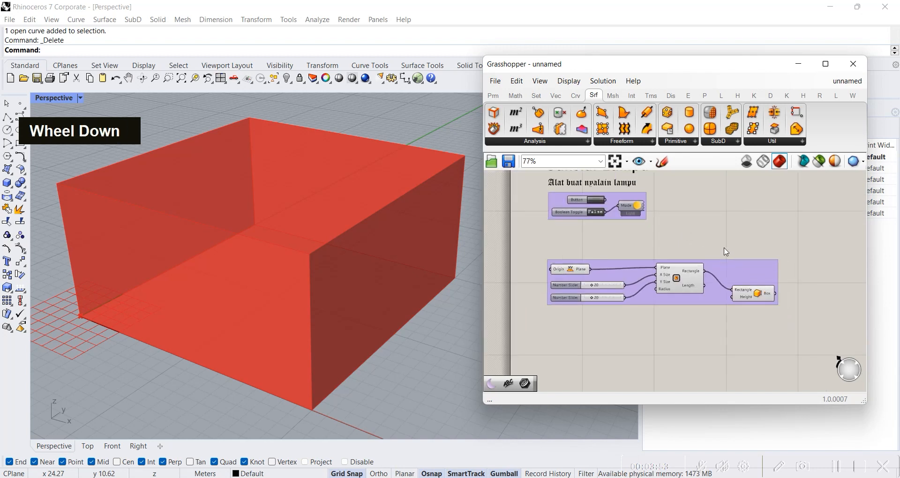
{"action": "left_click_drag", "start_coordinate": [817, 324], "coordinate": [528, 242]}
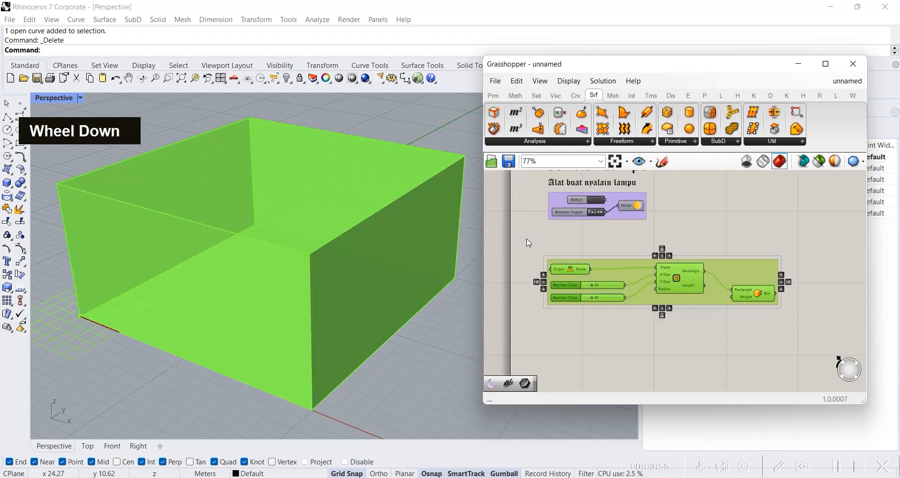
{"action": "middle_click", "coordinate": [707, 238]}
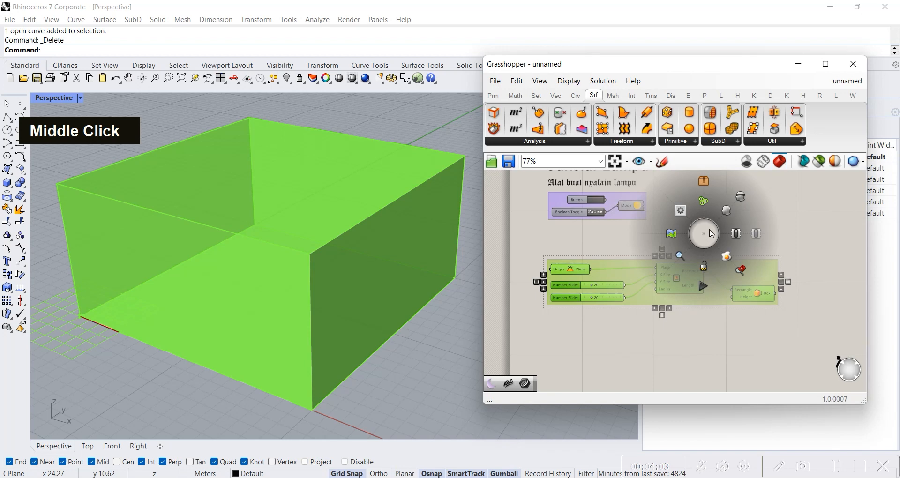
{"action": "left_click", "coordinate": [739, 200]}
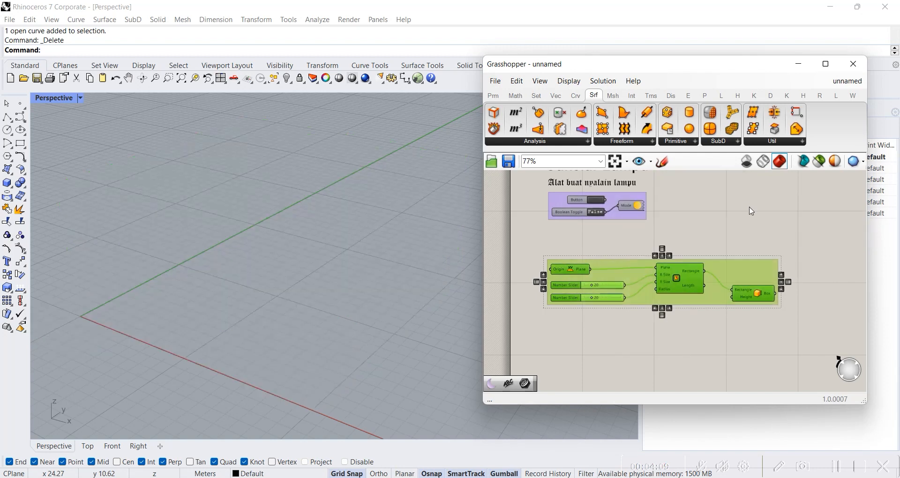
{"action": "left_click", "coordinate": [750, 210]}
{"action": "scroll", "coordinate": [752, 286], "scroll_direction": "up", "scroll_amount": 1}
{"action": "scroll", "coordinate": [752, 286], "scroll_direction": "up", "scroll_amount": 3}
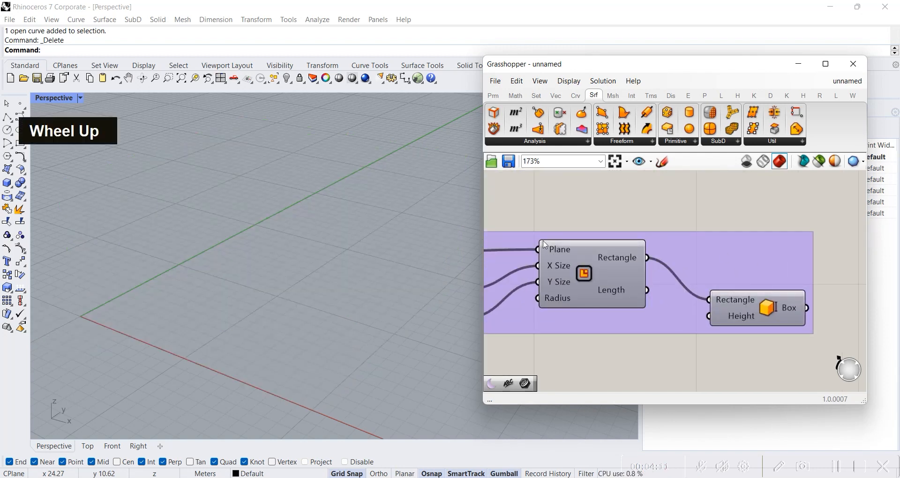
Step: Reselect all components in the box definition group and enable their preview again
{"action": "scroll", "coordinate": [674, 264], "scroll_direction": "down", "scroll_amount": 3}
{"action": "right_click_drag", "start_coordinate": [674, 263], "coordinate": [707, 334]}
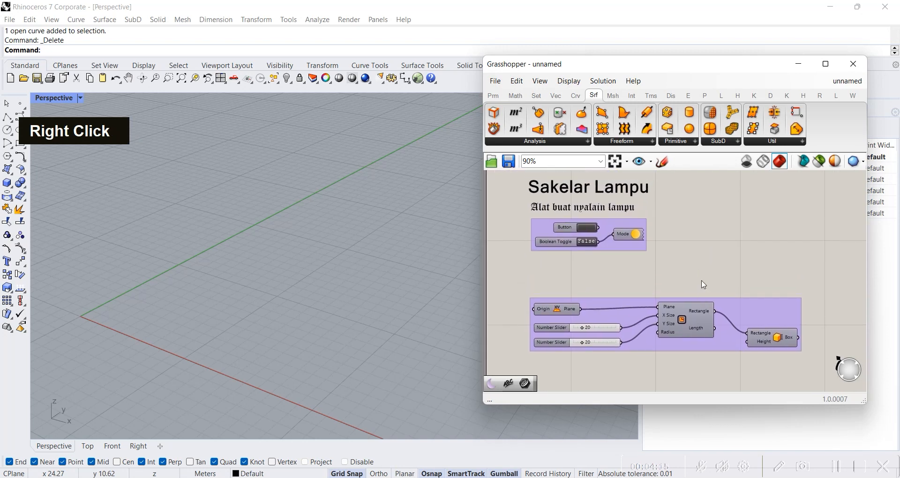
{"action": "left_click_drag", "start_coordinate": [824, 371], "coordinate": [499, 277]}
{"action": "middle_click", "coordinate": [687, 311]}
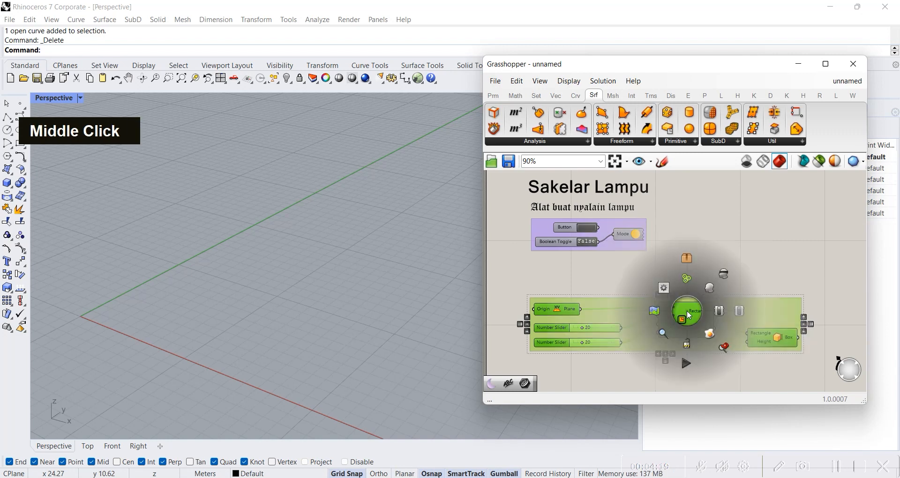
{"action": "left_click", "coordinate": [710, 292]}
{"action": "left_click", "coordinate": [715, 281]}
{"action": "scroll", "coordinate": [728, 261], "scroll_direction": "down", "scroll_amount": 3}
{"action": "scroll", "coordinate": [727, 261], "scroll_direction": "up", "scroll_amount": 2}
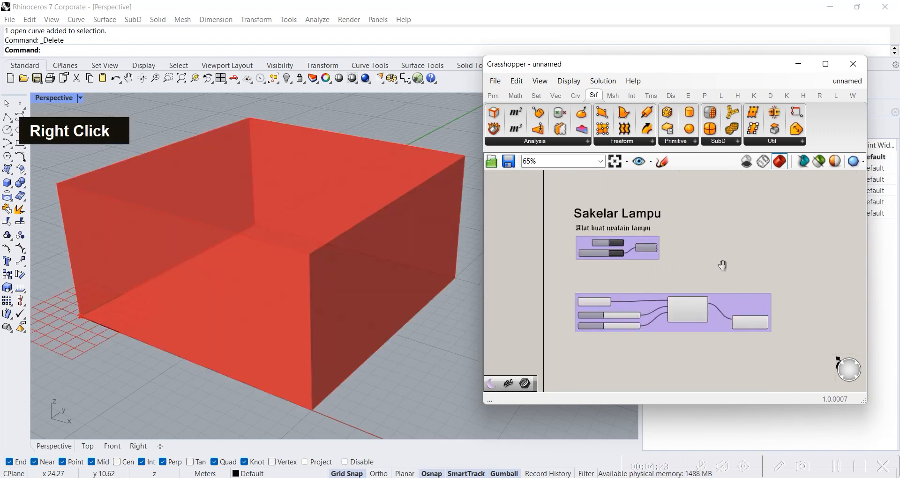
Step: Move the lamp switch group slightly closer to the box definition group
{"action": "right_click_drag", "start_coordinate": [727, 261], "coordinate": [694, 295]}
{"action": "scroll", "coordinate": [623, 327], "scroll_direction": "up", "scroll_amount": 2}
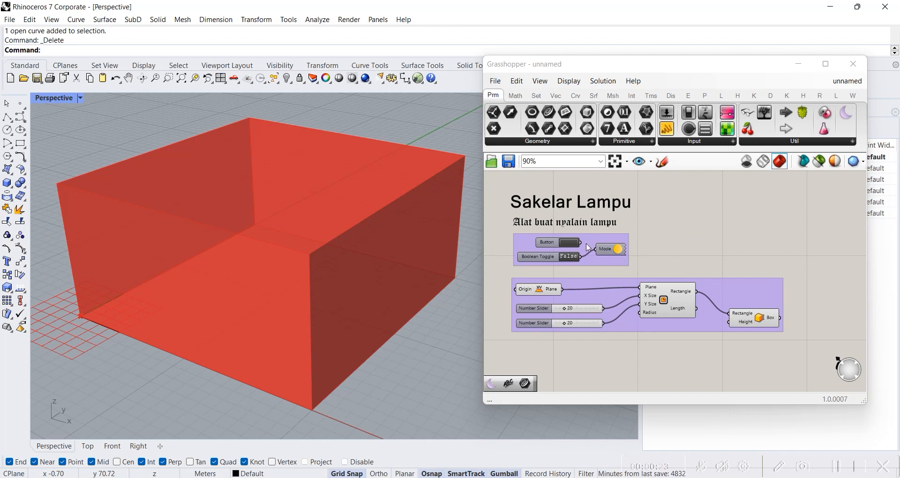
{"action": "left_click_drag", "start_coordinate": [522, 247], "coordinate": [519, 250]}
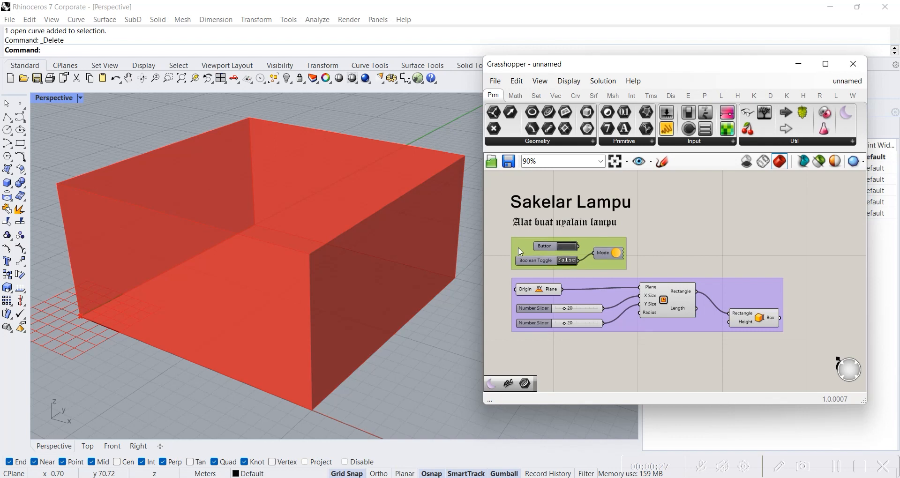
{"action": "left_click", "coordinate": [682, 239]}
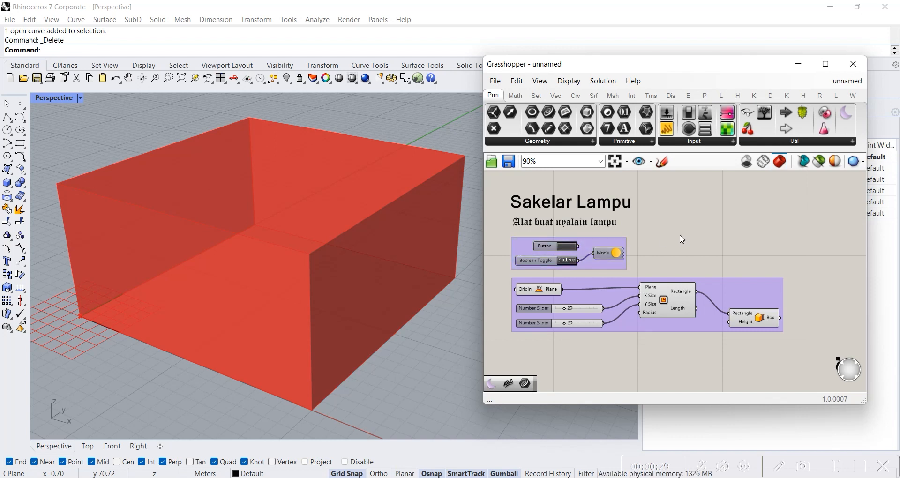